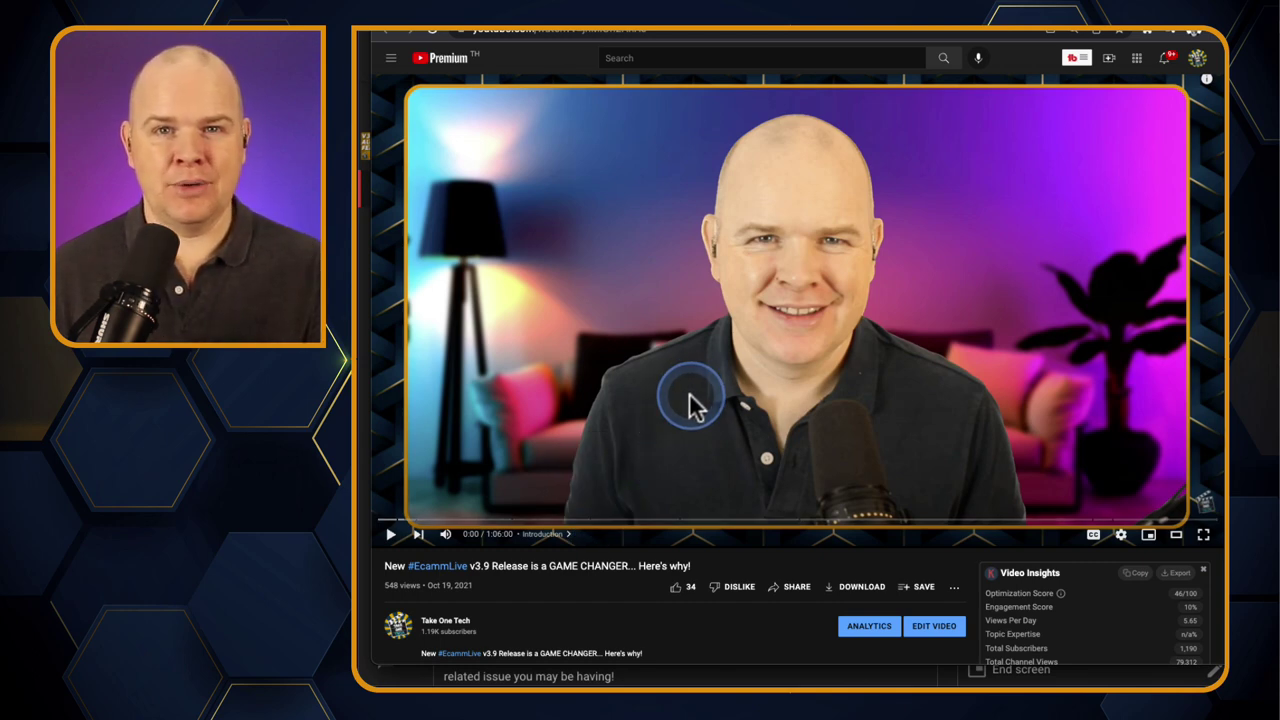
- Examine the video's timestamped chapter list in its YouTube description, highlighting the entries from 00:00 Introduction to 57:45
left_click(689, 396)
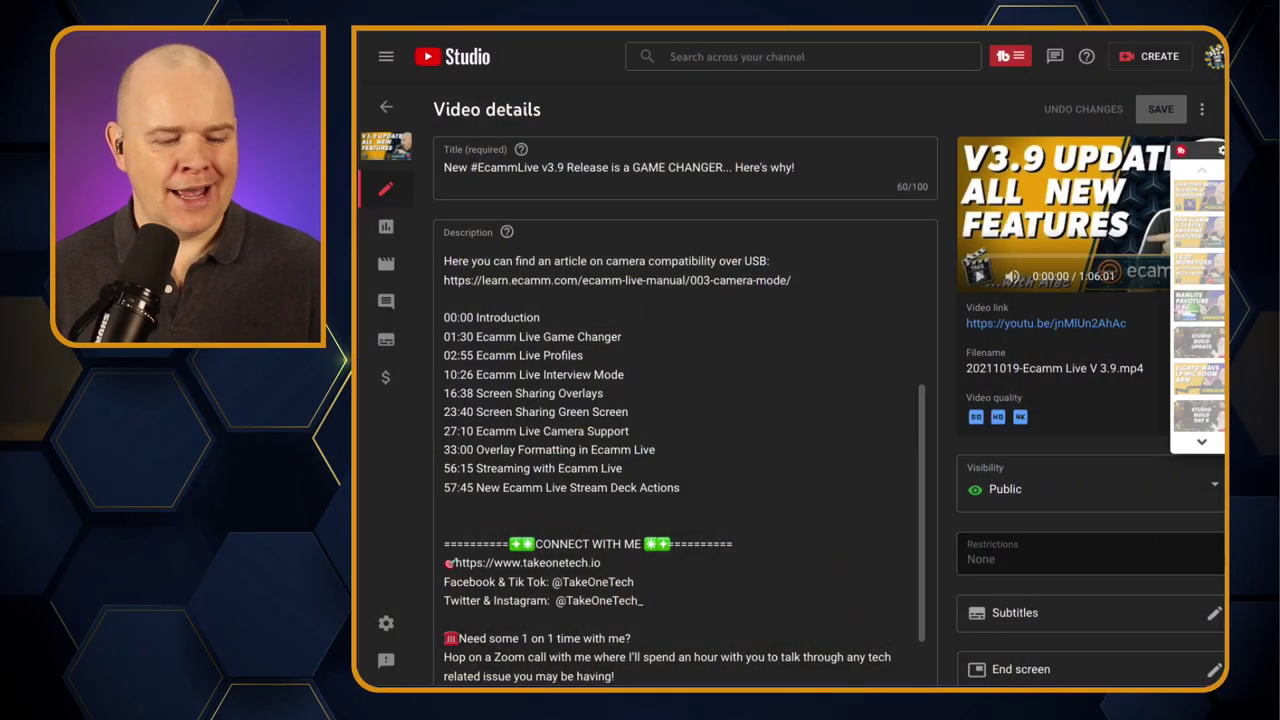
left_click(920, 366)
scroll(830, 423, "down", 10)
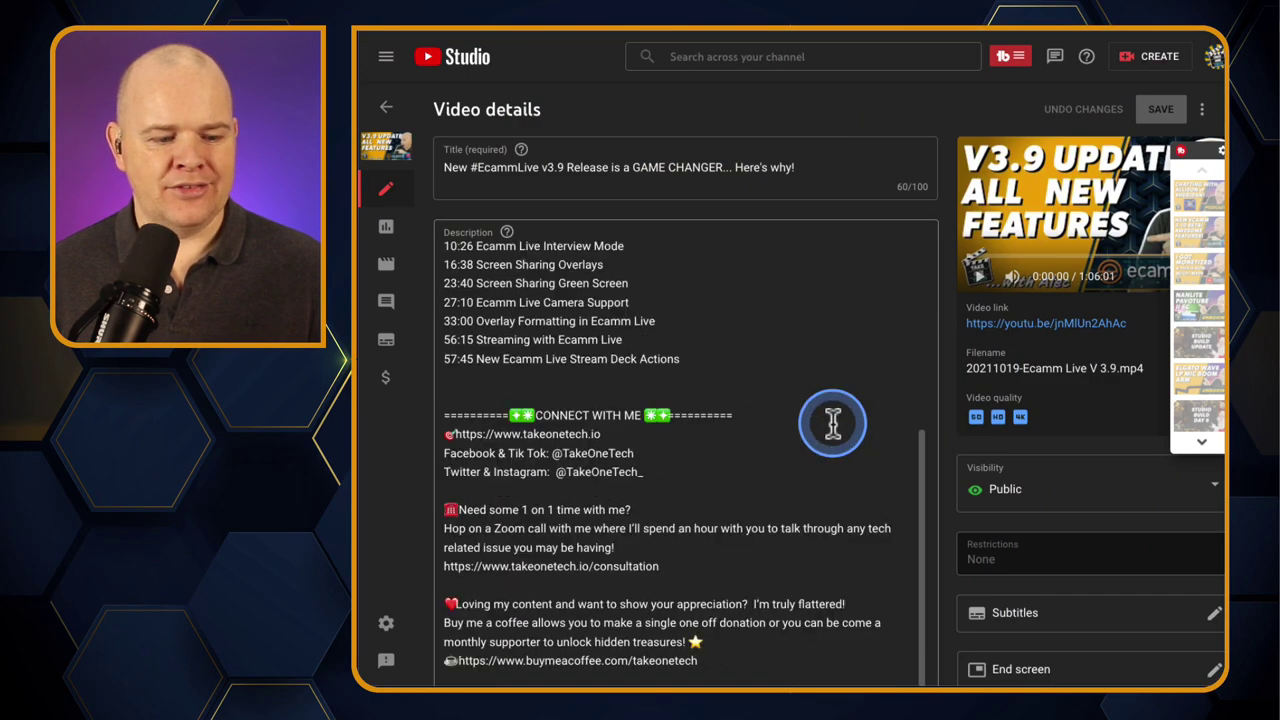
scroll(829, 423, "up", 2)
scroll(768, 346, "up", 1)
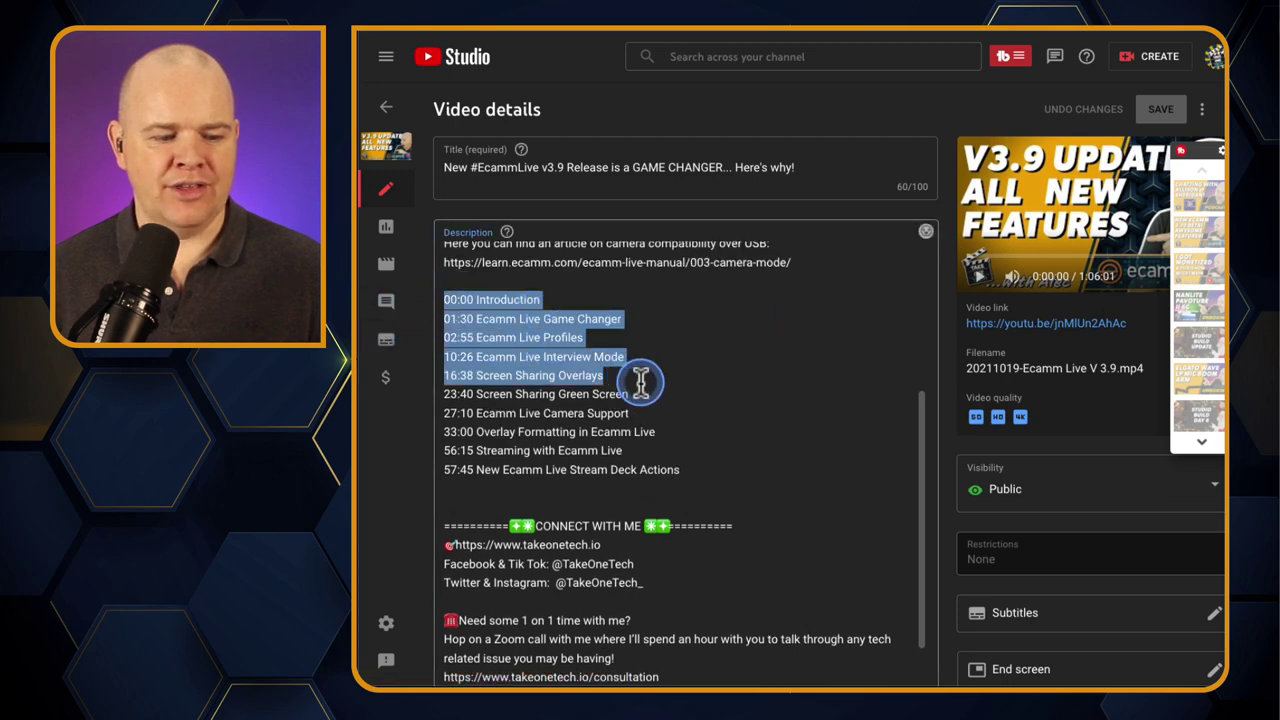
left_click_drag(641, 381, 702, 469)
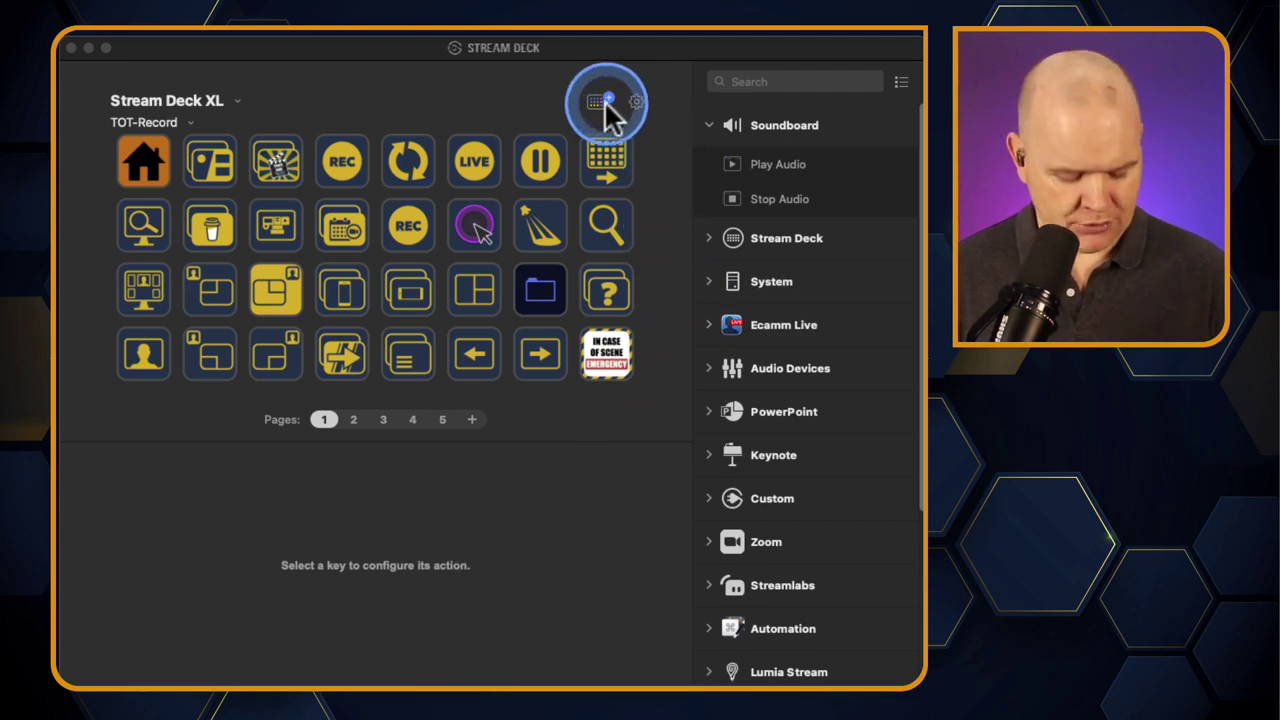
- Switch to Stream Deck, search the store's plugins for "Timestamp", and put the store window away
key("super")
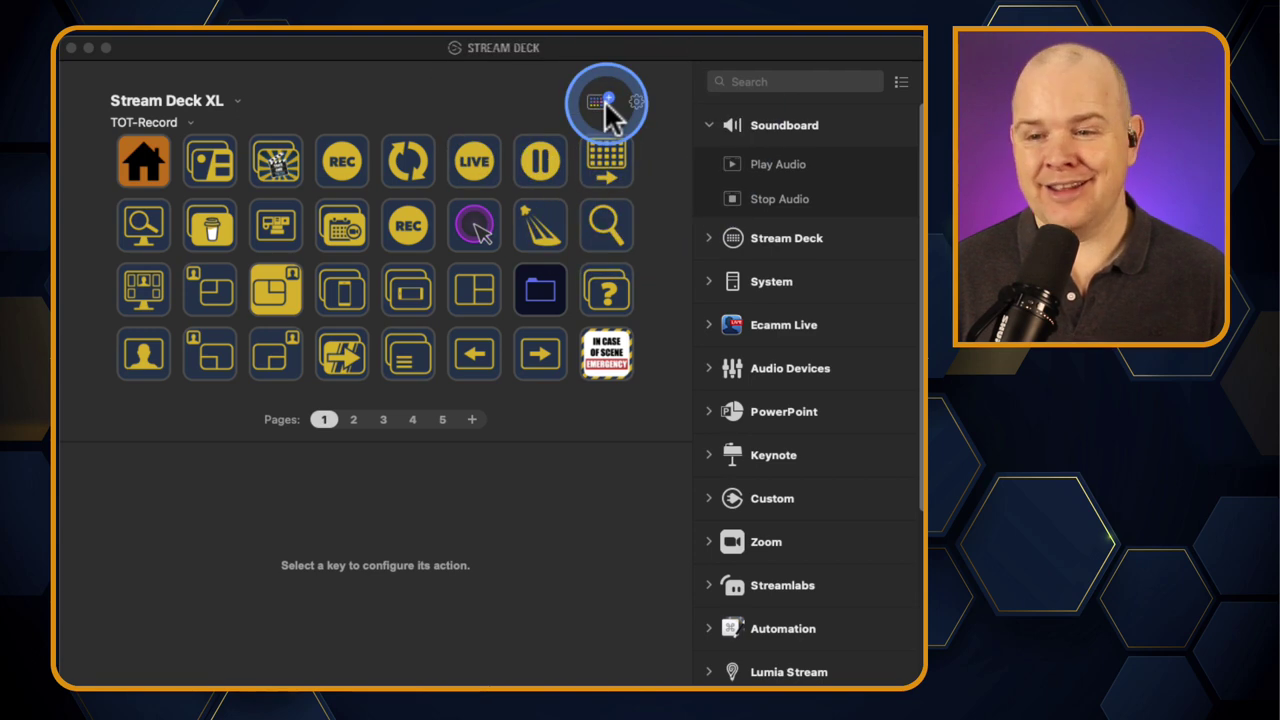
left_click(600, 102)
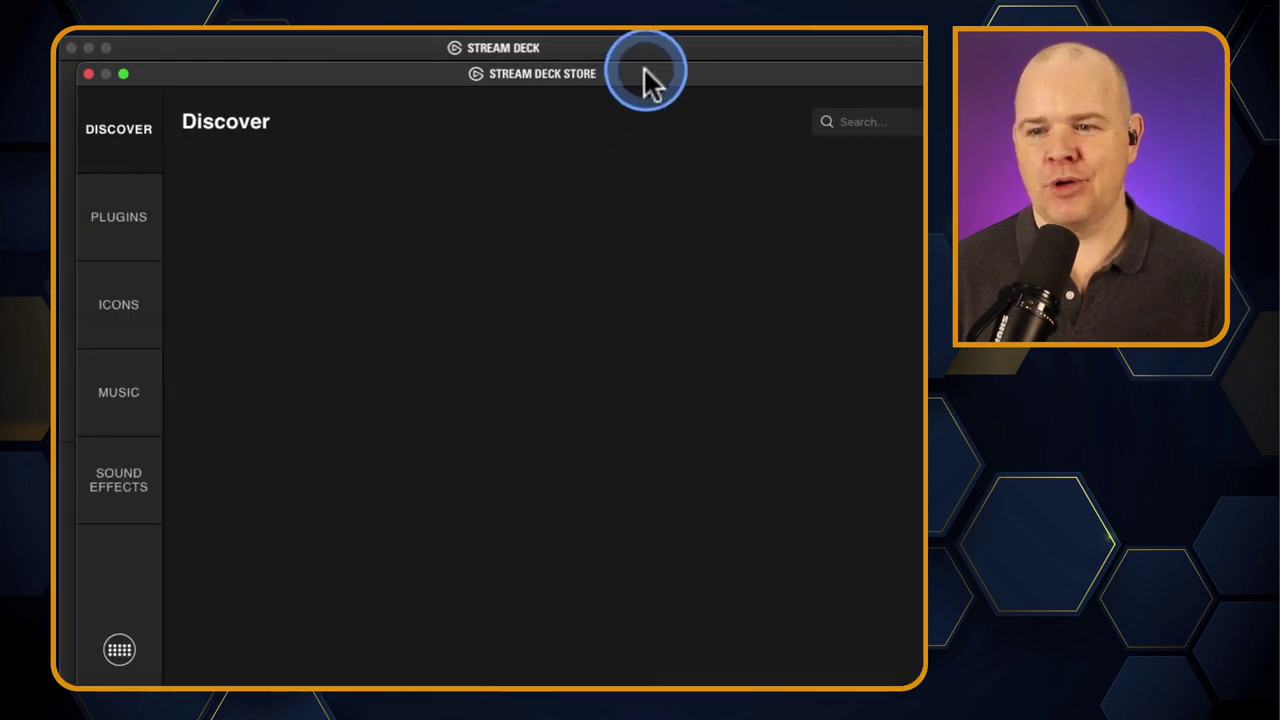
left_click_drag(643, 66, 615, 451)
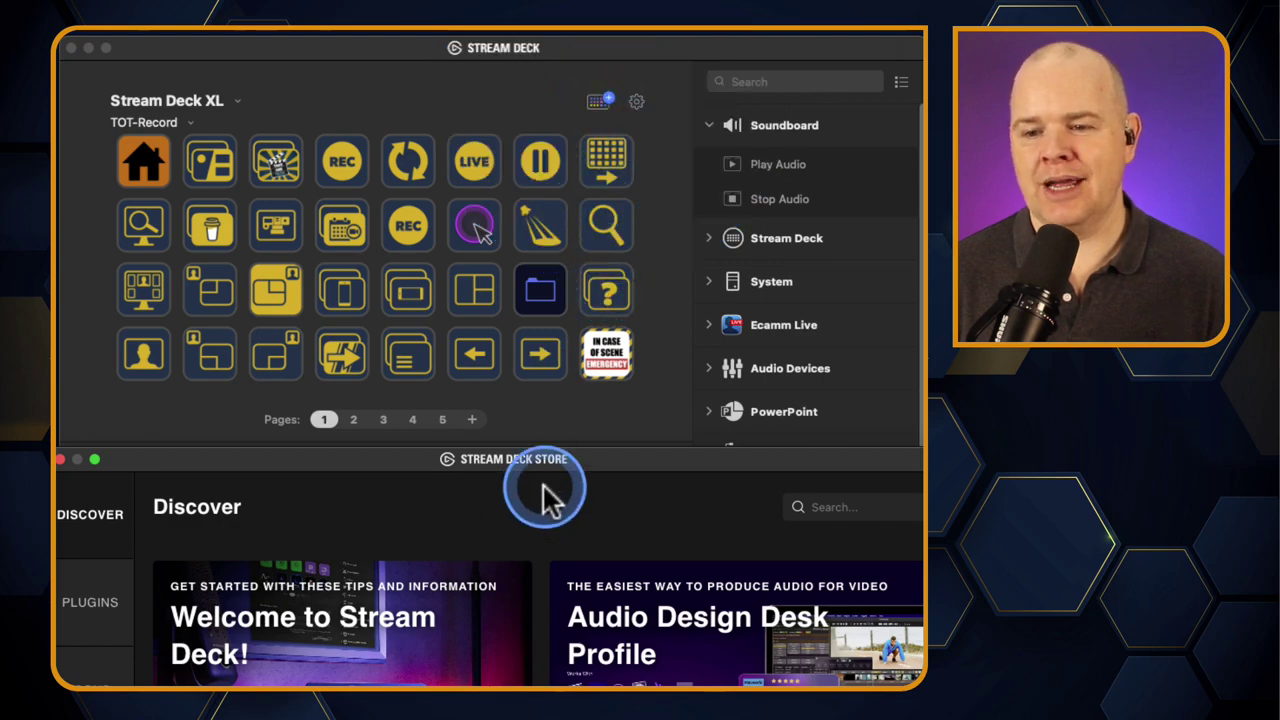
left_click_drag(571, 466, 602, 48)
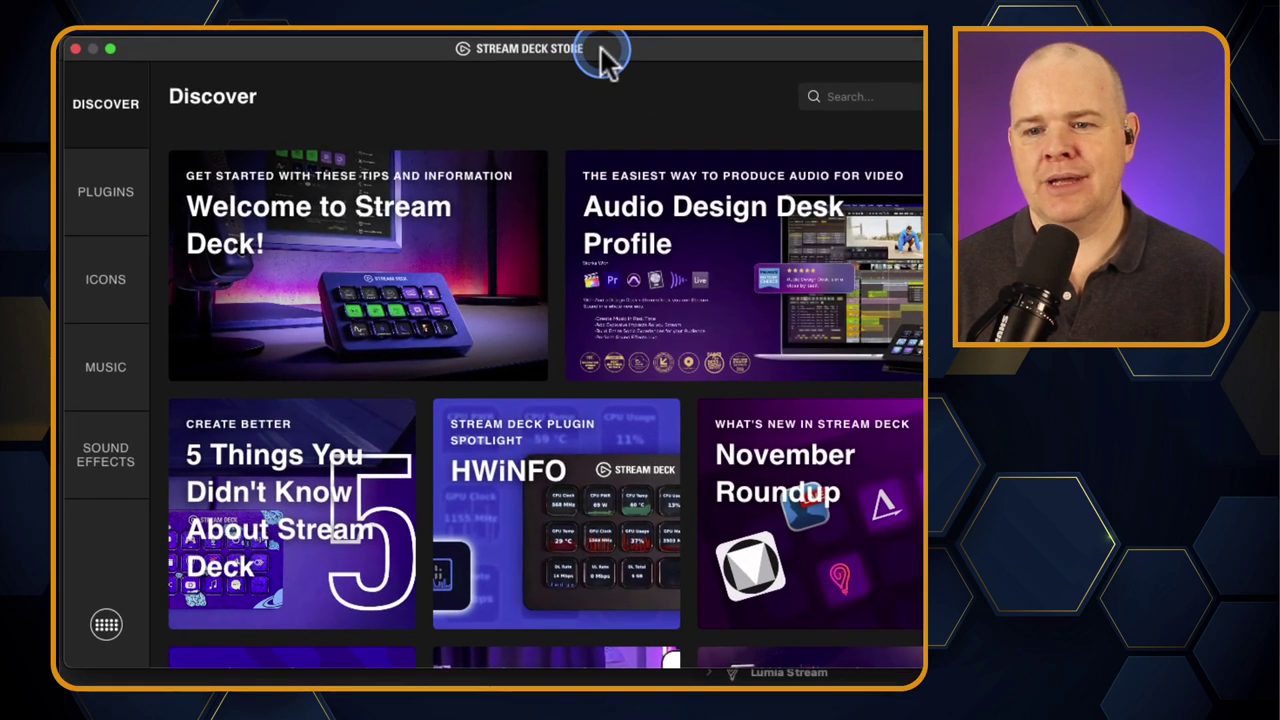
left_click(118, 205)
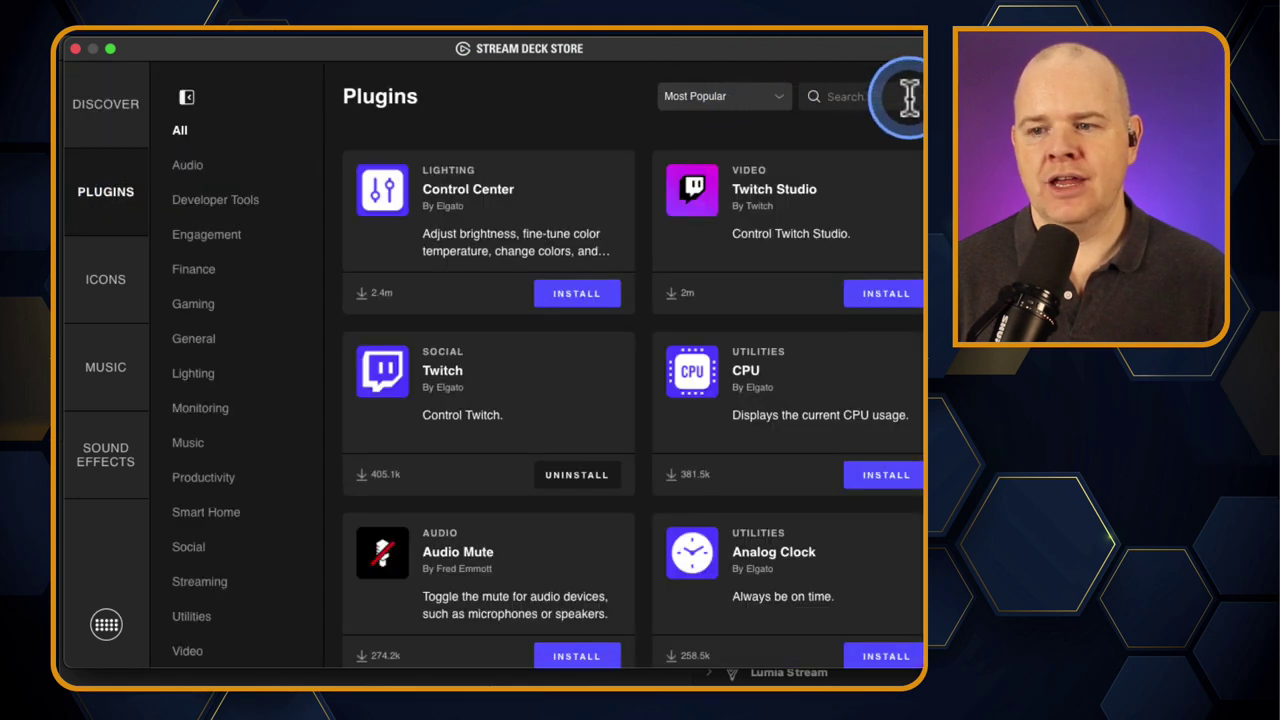
left_click(899, 100)
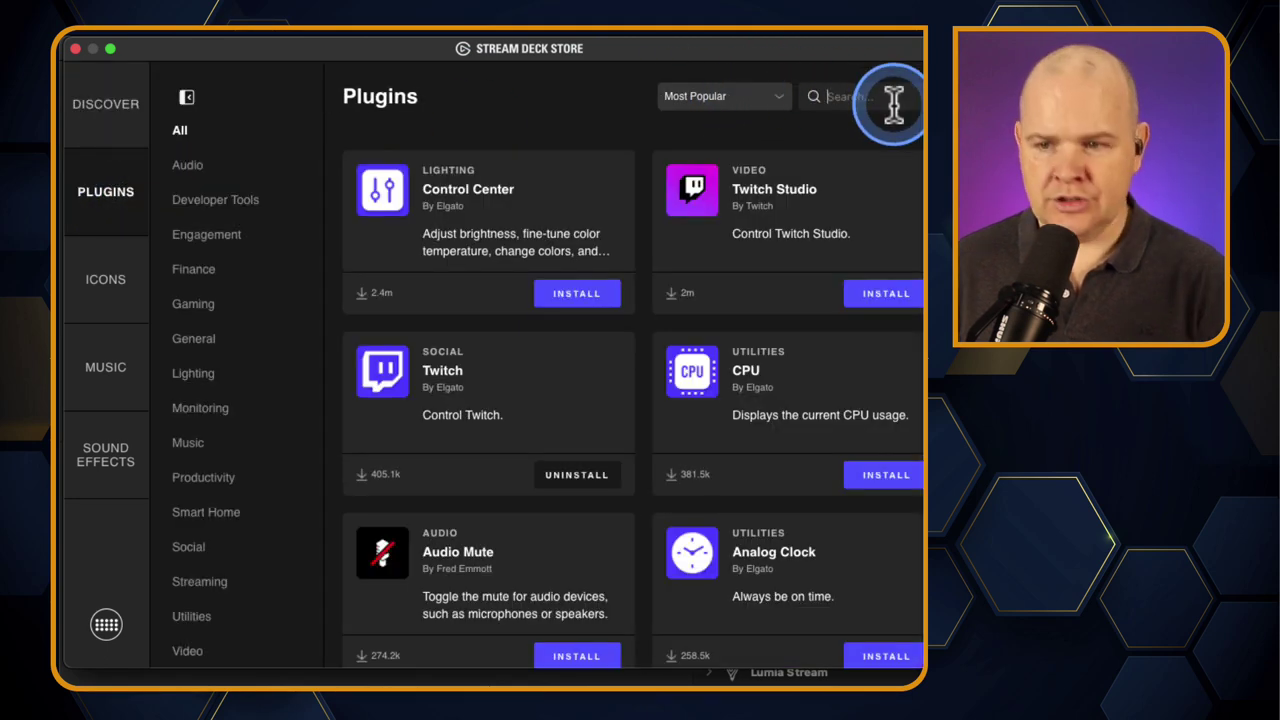
type("Timestamp")
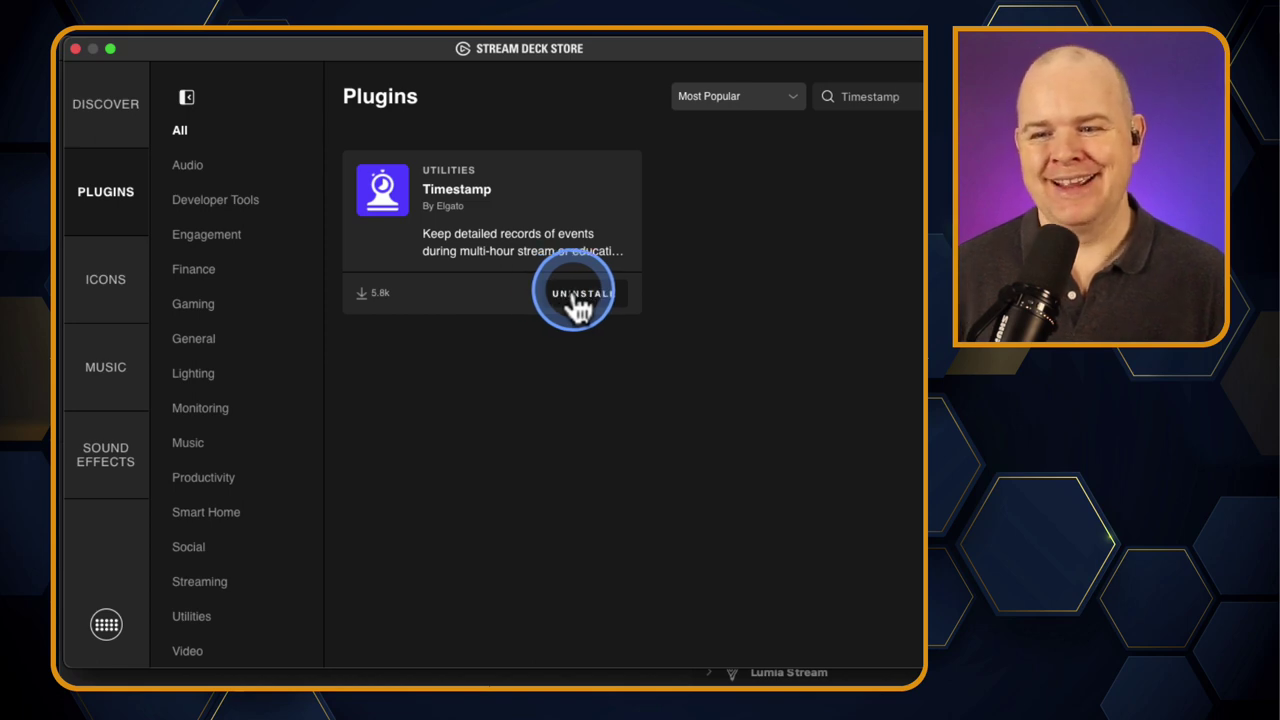
left_click_drag(180, 57, 180, 690)
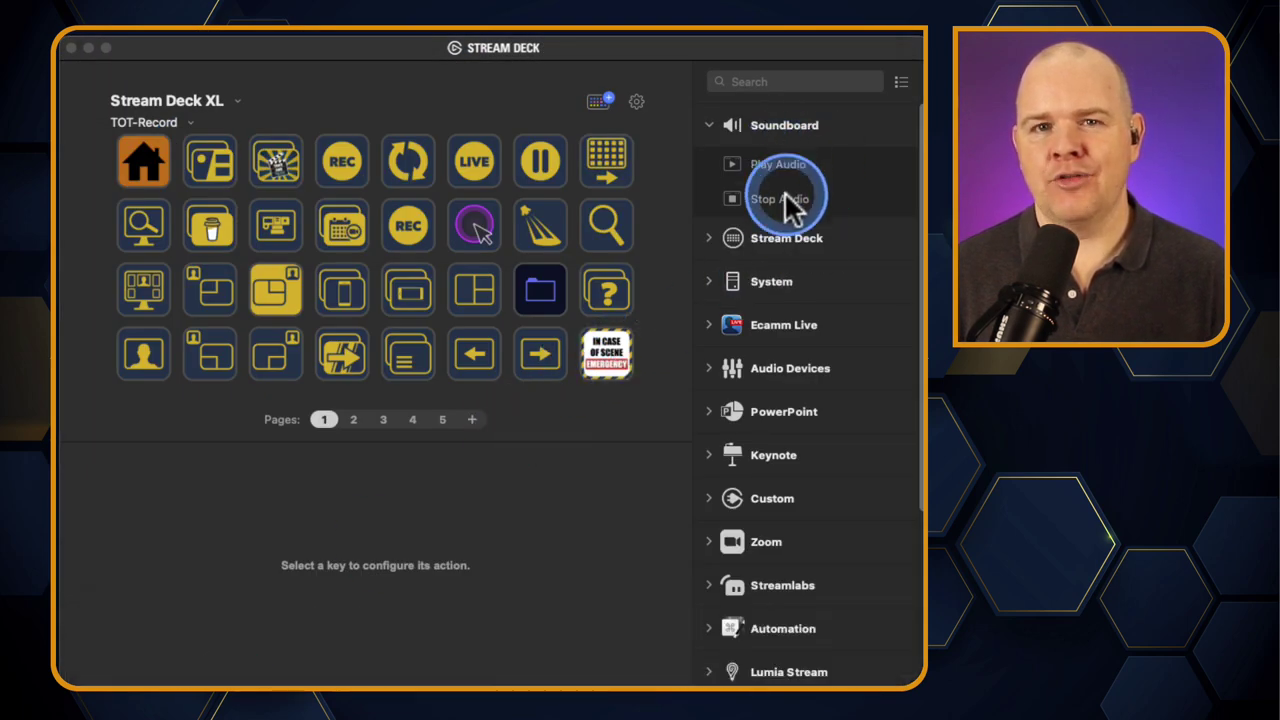
- Open the folder in the TOT-Record profile and place a Timestamp New Log action on the second row's fourth key
scroll(760, 420, "down", 5)
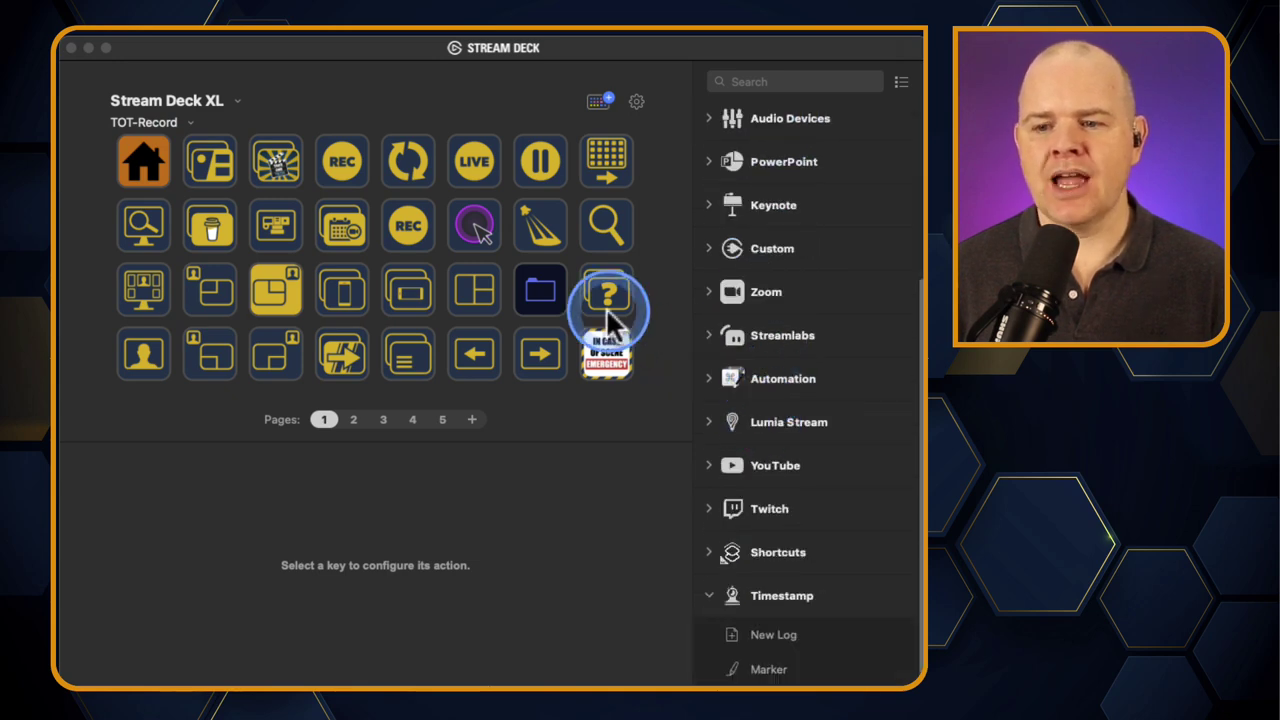
double_click(548, 298)
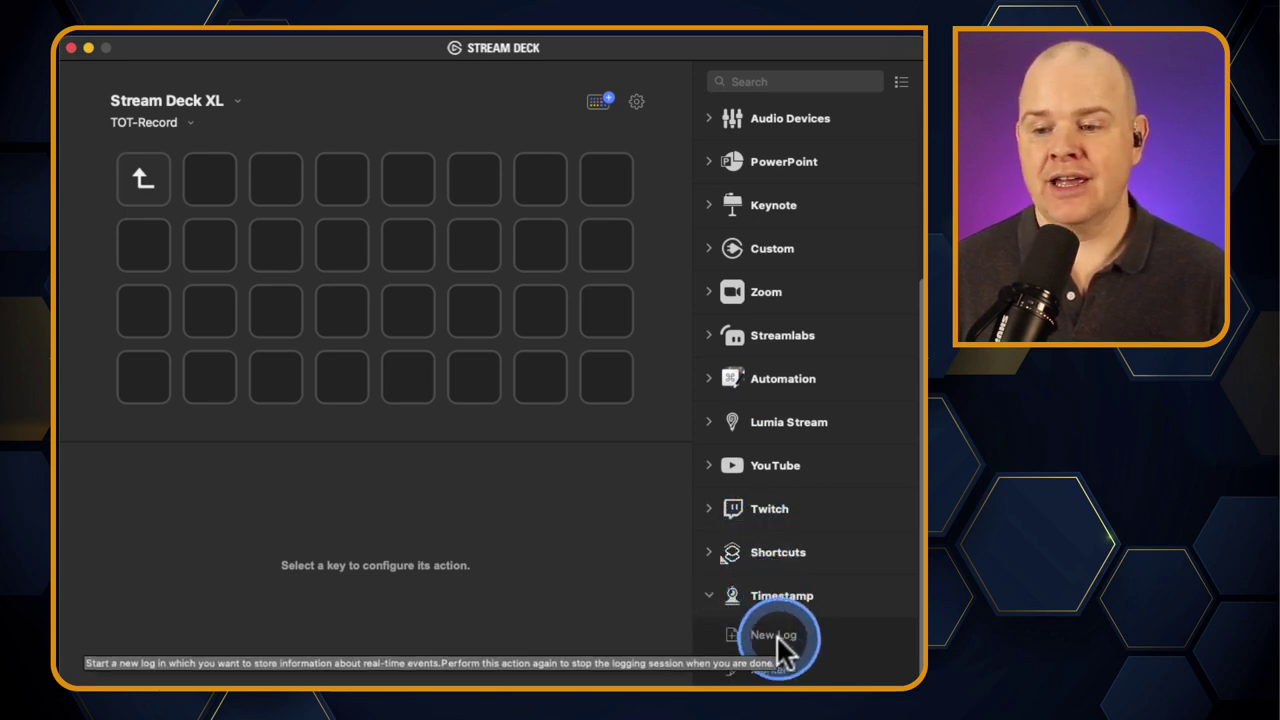
left_click_drag(776, 634, 341, 246)
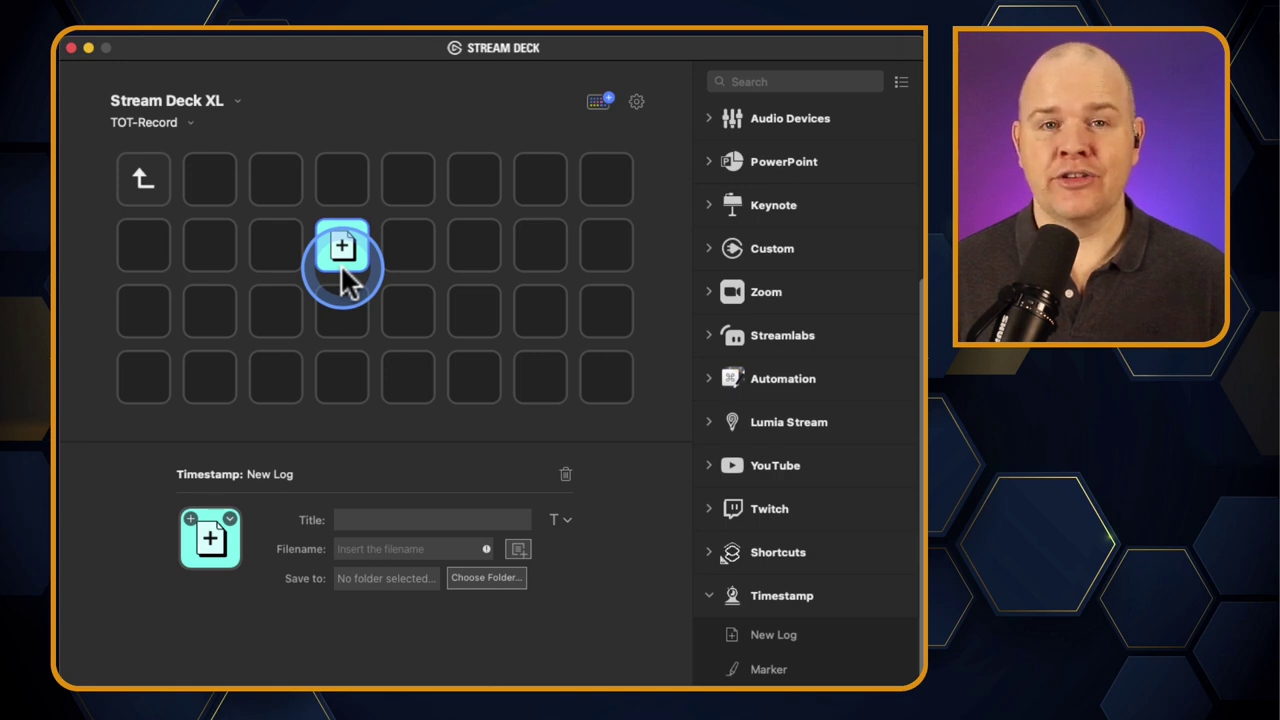
- Set both the title and the filename of the New Log action to "Timestamp"
left_click(396, 520)
type("Timestamp")
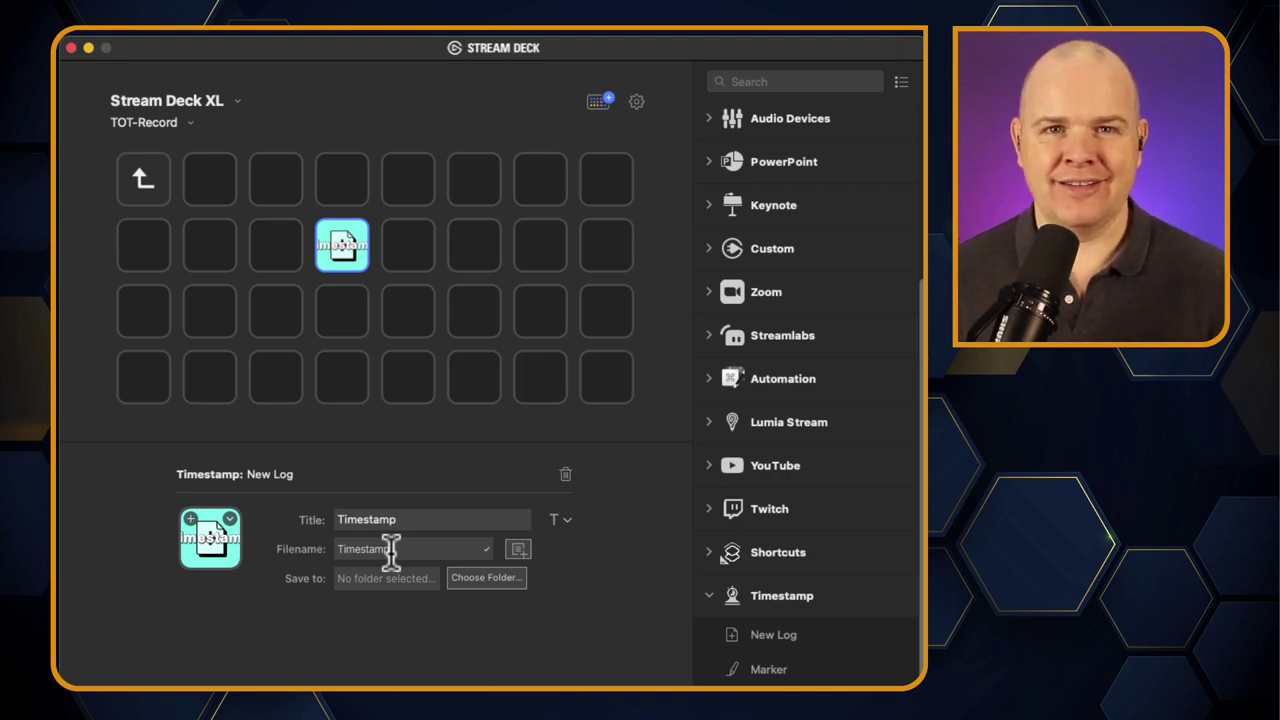
left_click(392, 549)
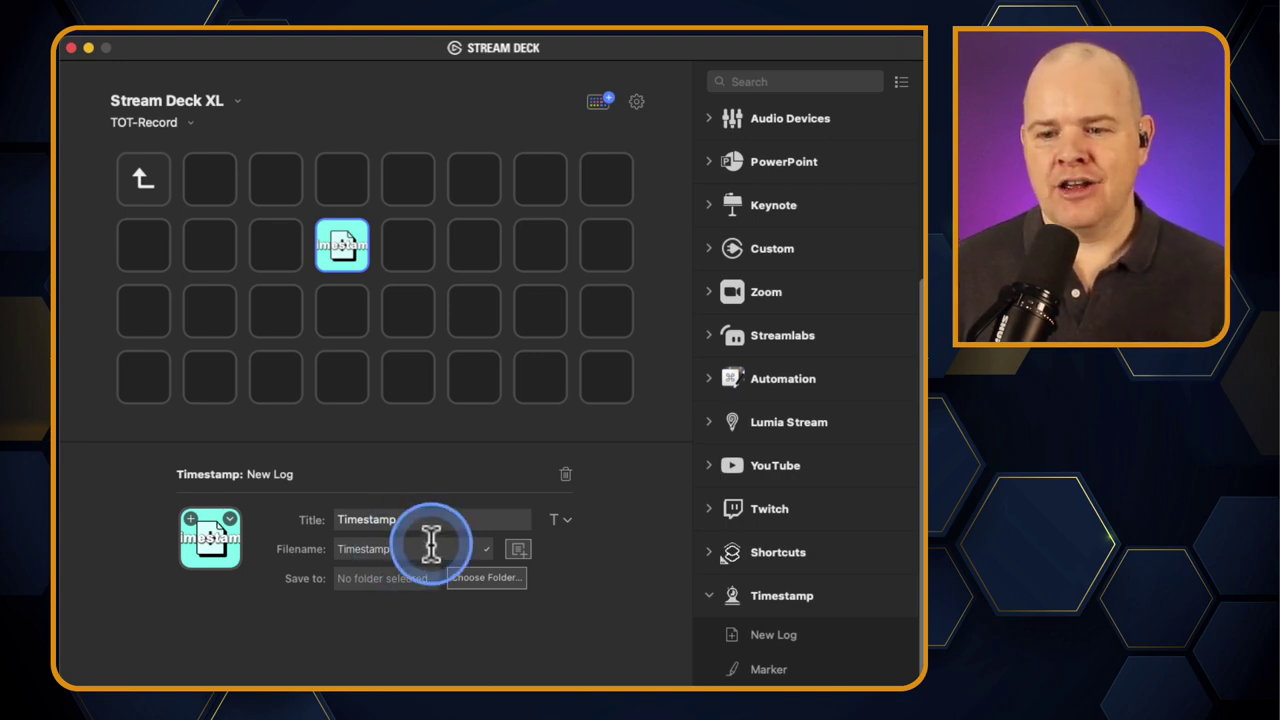
- Append the date variables %year, %month and %day to the New Log filename
left_click(518, 548)
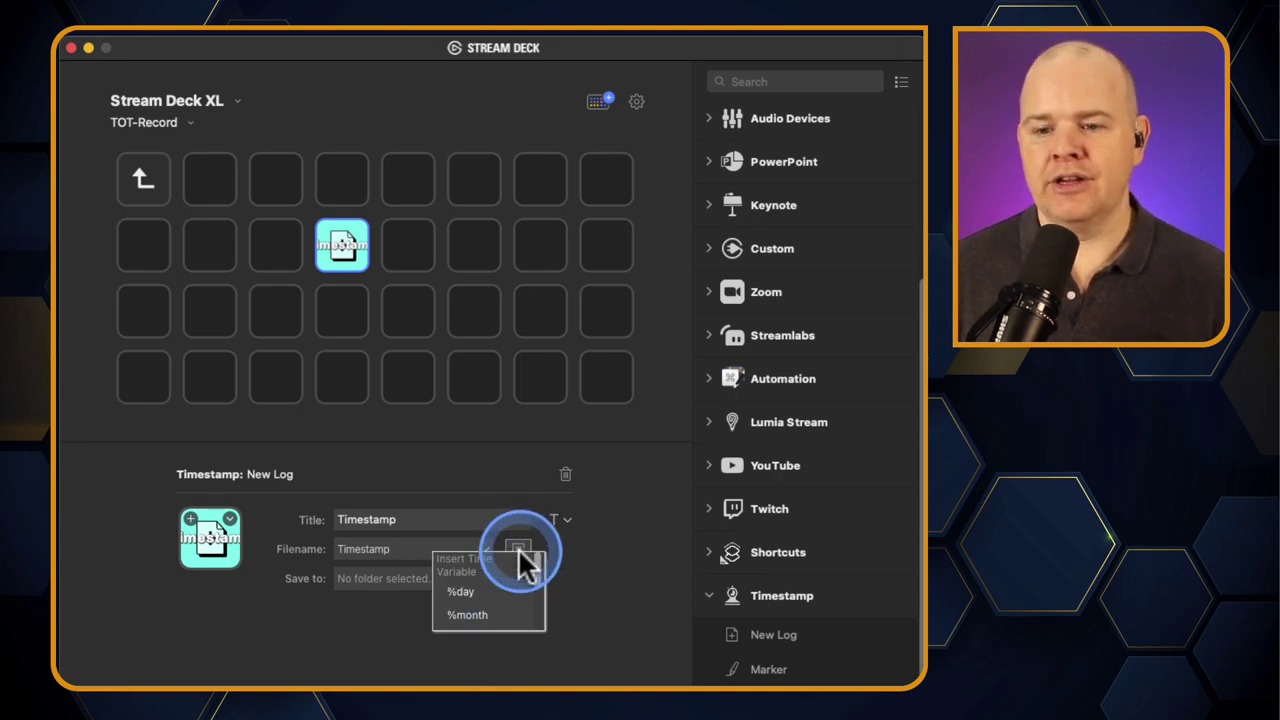
scroll(511, 577, "down", 2)
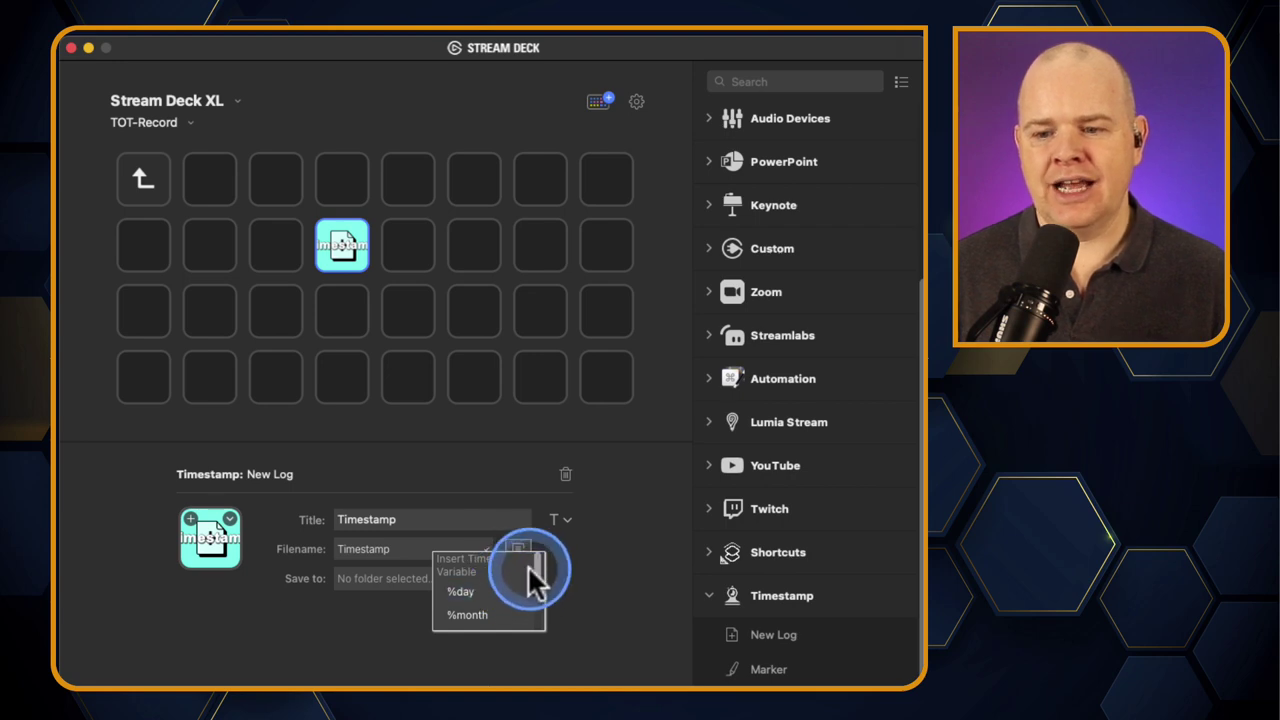
scroll(540, 585, "down", 2)
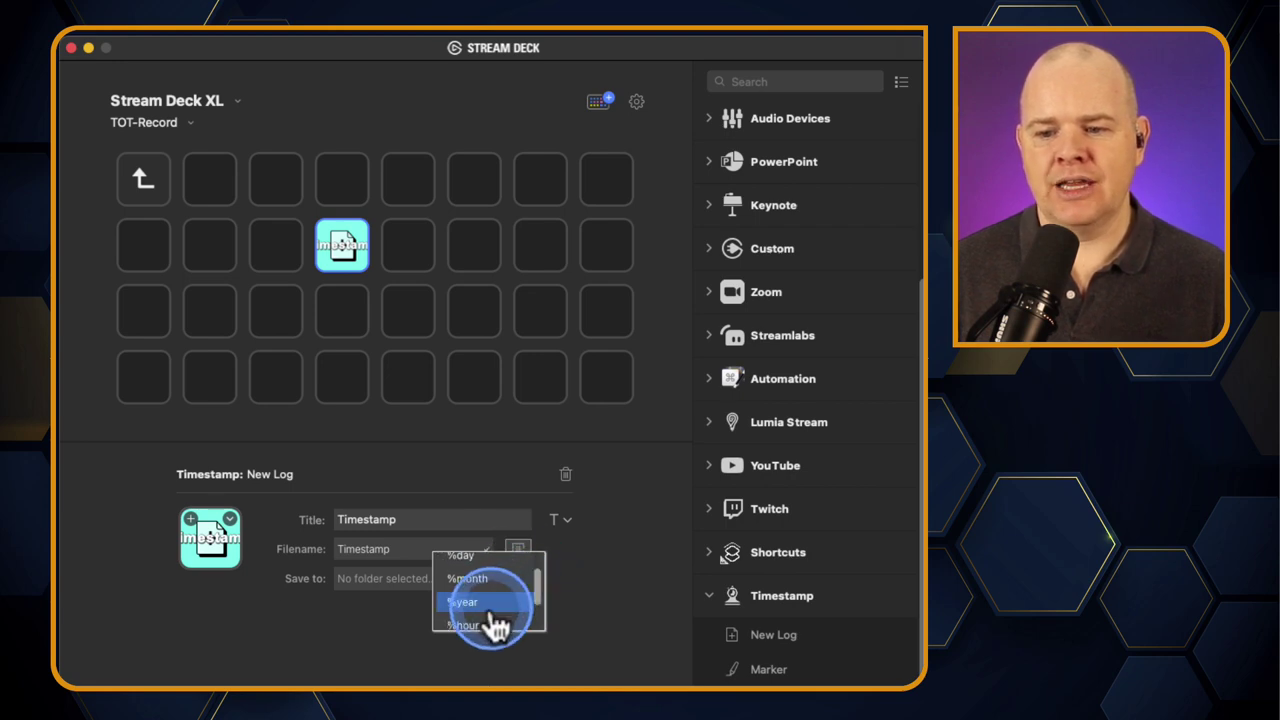
left_click(492, 608)
left_click(519, 549)
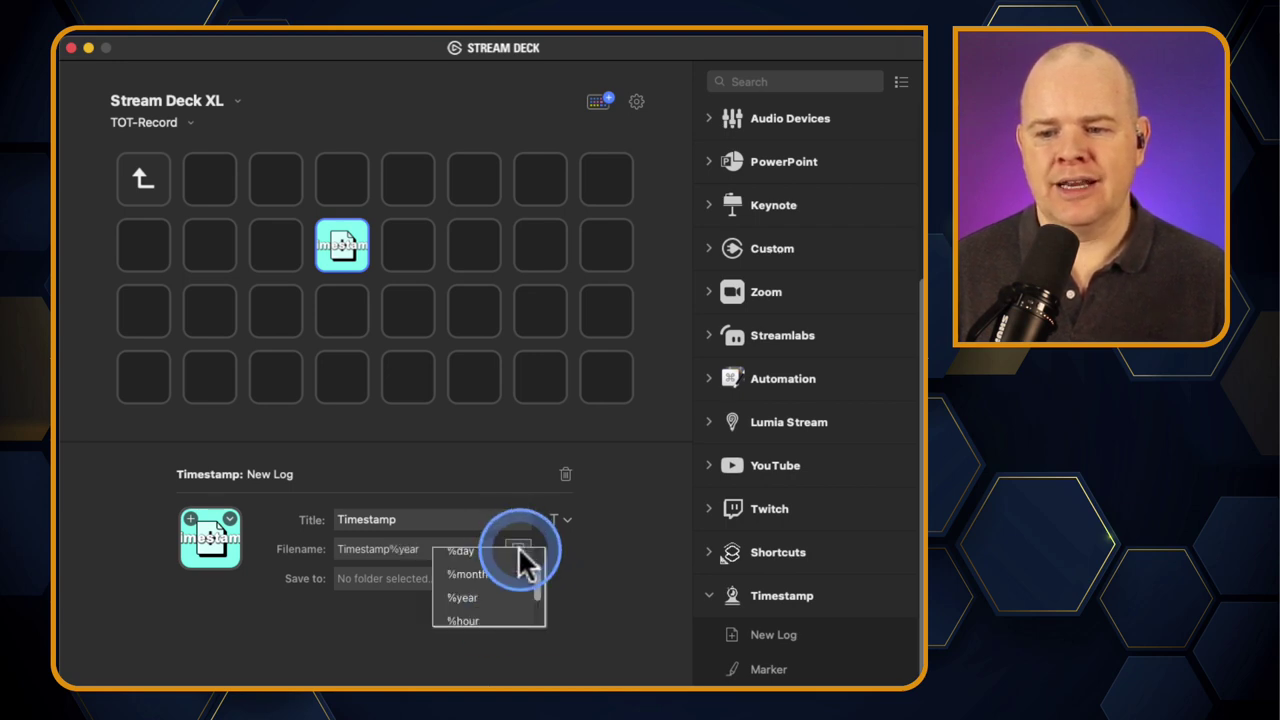
scroll(513, 600, "down", 2)
left_click(505, 576)
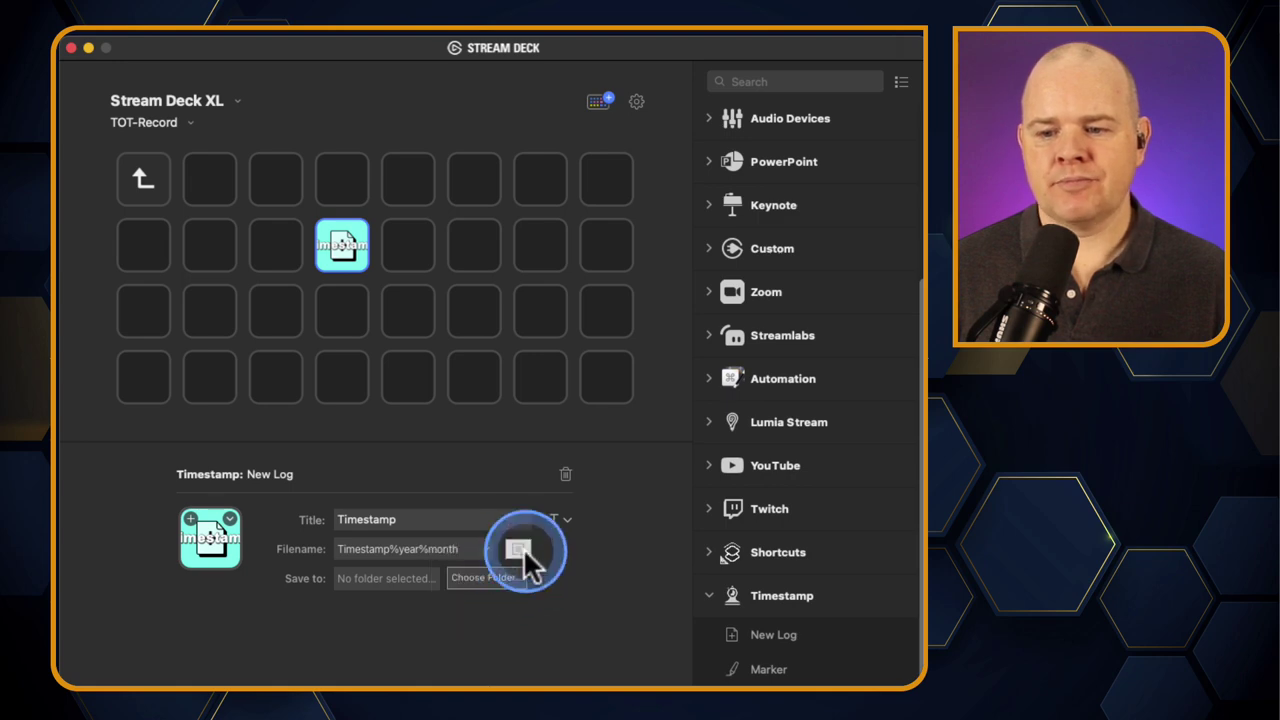
left_click(519, 549)
scroll(521, 588, "down", 2)
scroll(521, 590, "up", 1)
left_click(519, 588)
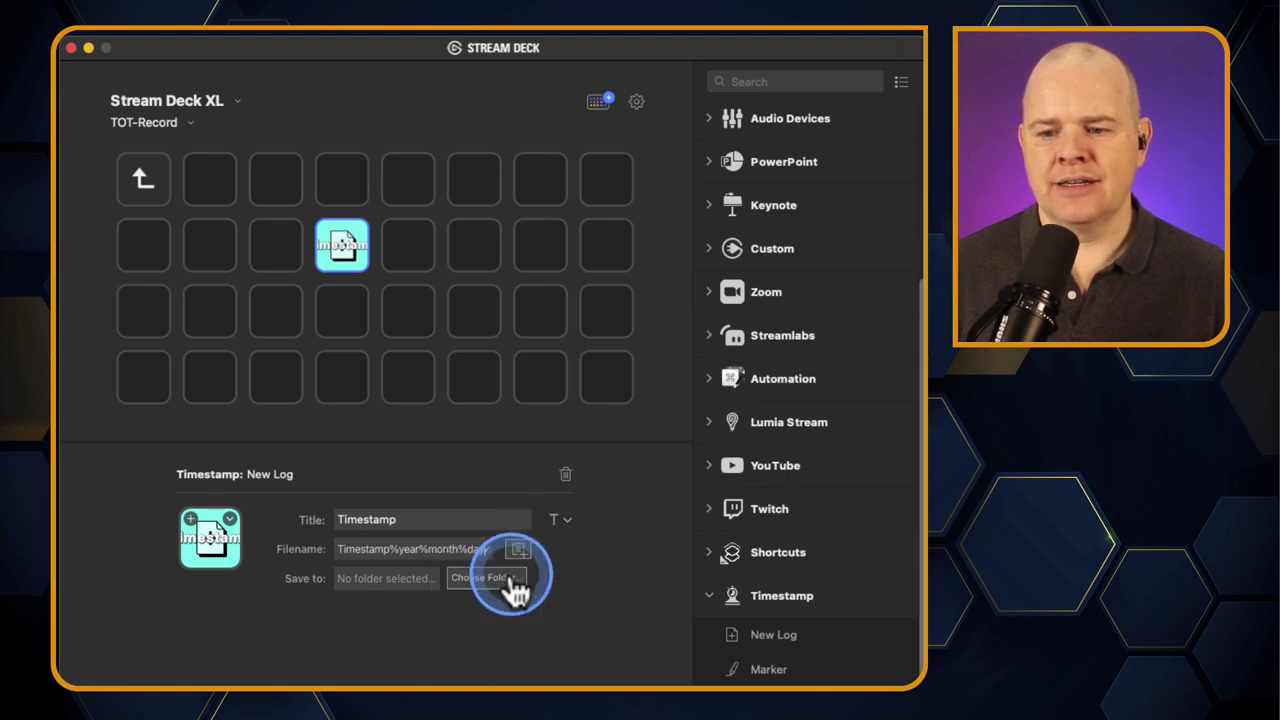
- Append the time variables %hour and %minute to the New Log filename
left_click(519, 549)
scroll(514, 586, "down", 2)
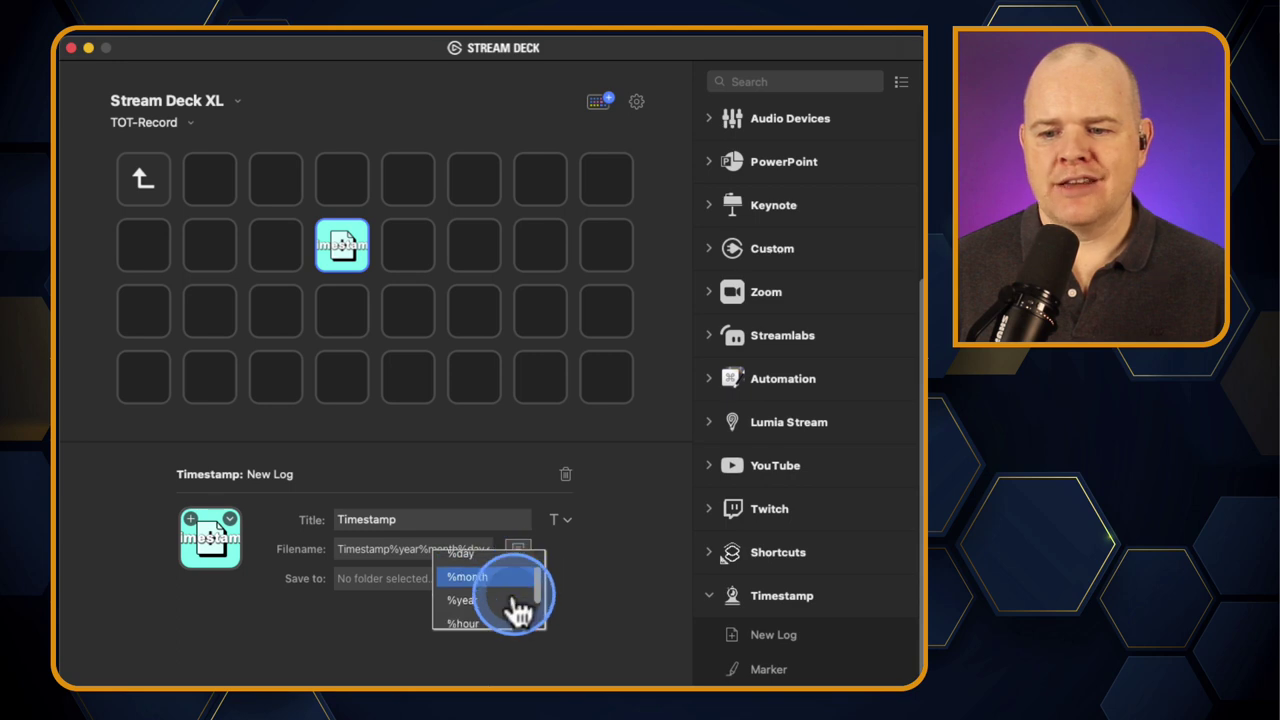
left_click(519, 588)
left_click(519, 549)
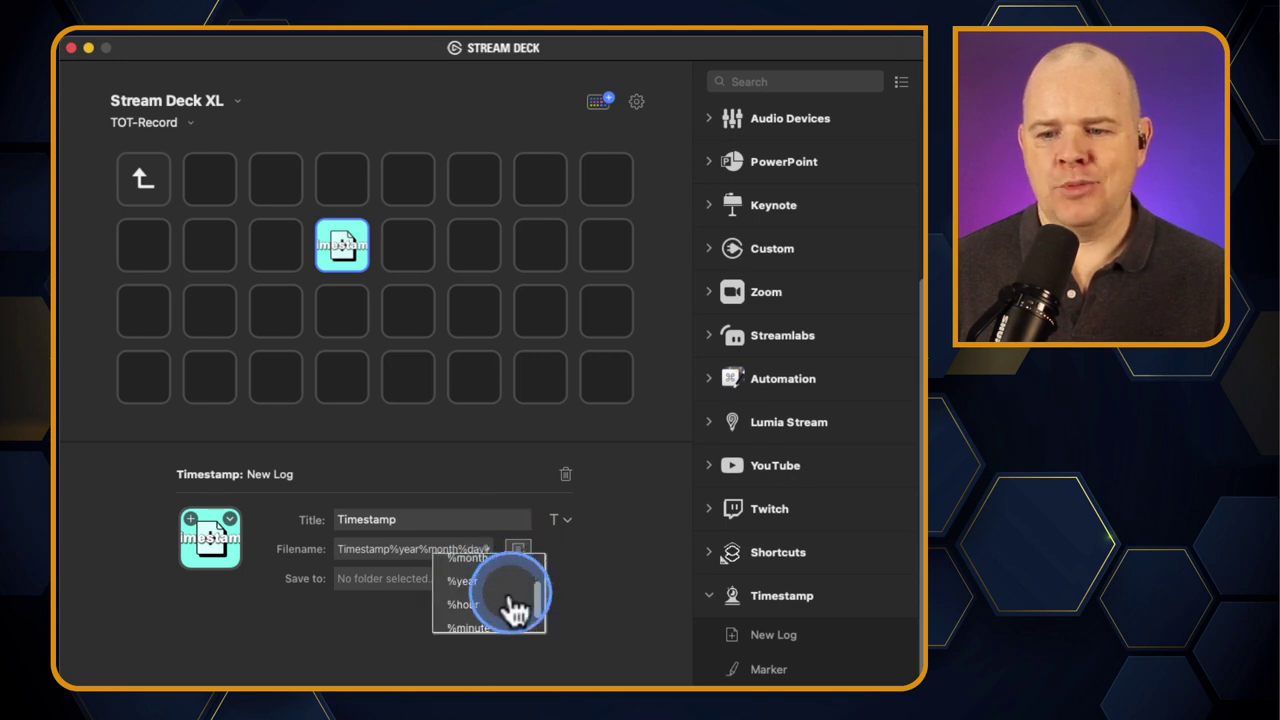
left_click(510, 610)
left_click(518, 549)
scroll(508, 614, "down", 2)
left_click(504, 622)
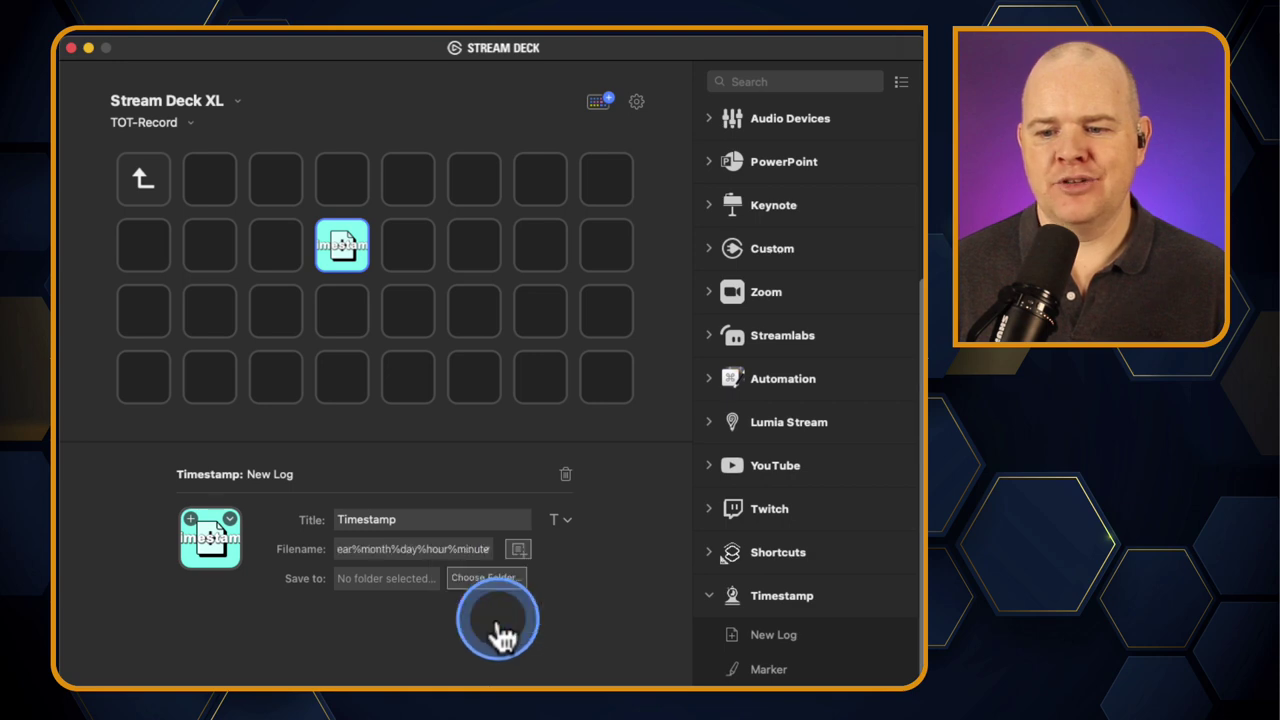
- Choose the Ecamm Live Recordings folder as the save location for the log
left_click(402, 559)
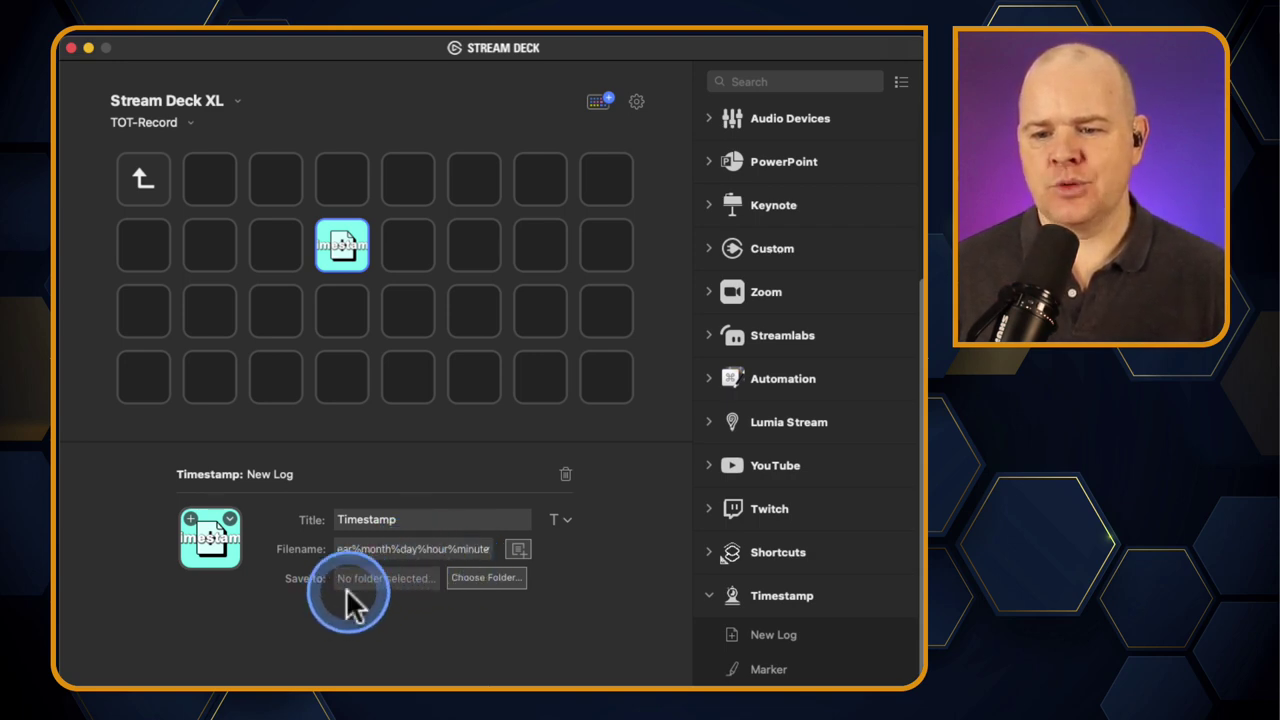
left_click(505, 582)
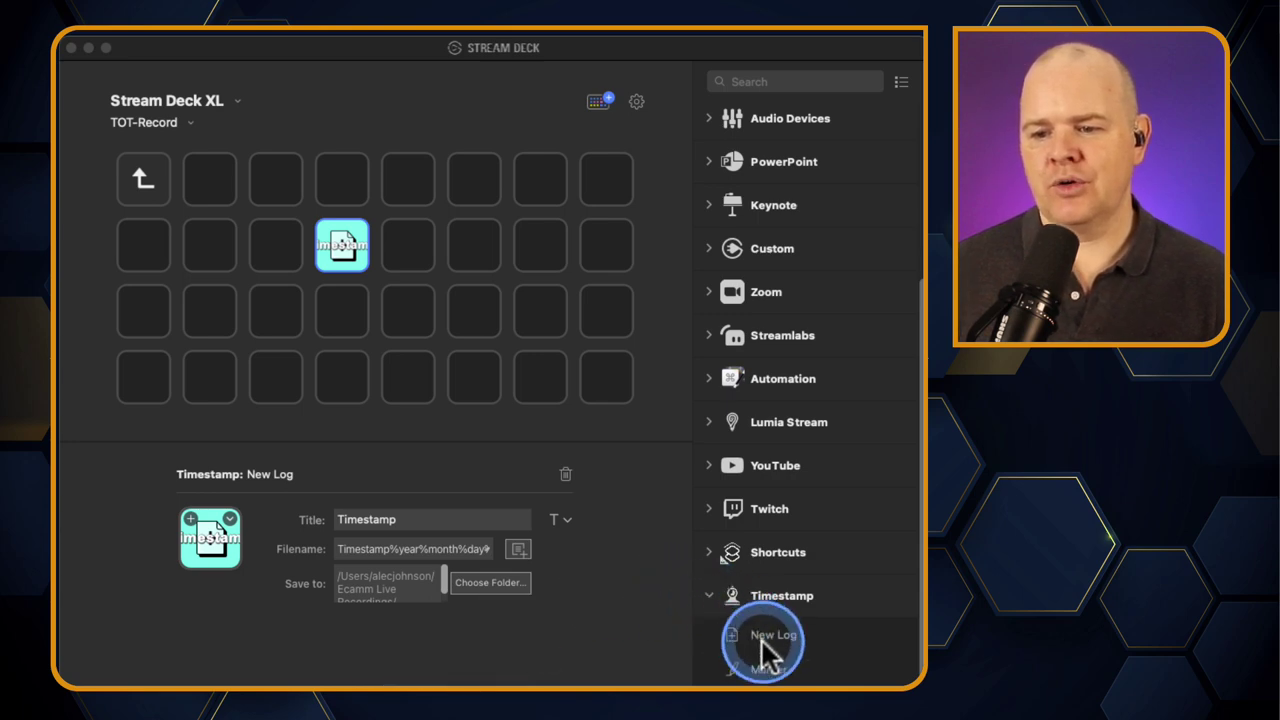
- Place a Timestamp Marker action on the second row's fifth key and title it "Marker"
mouse_move(762, 676)
left_mouse_down()
mouse_move(586, 586)
mouse_move(408, 260)
left_mouse_up()
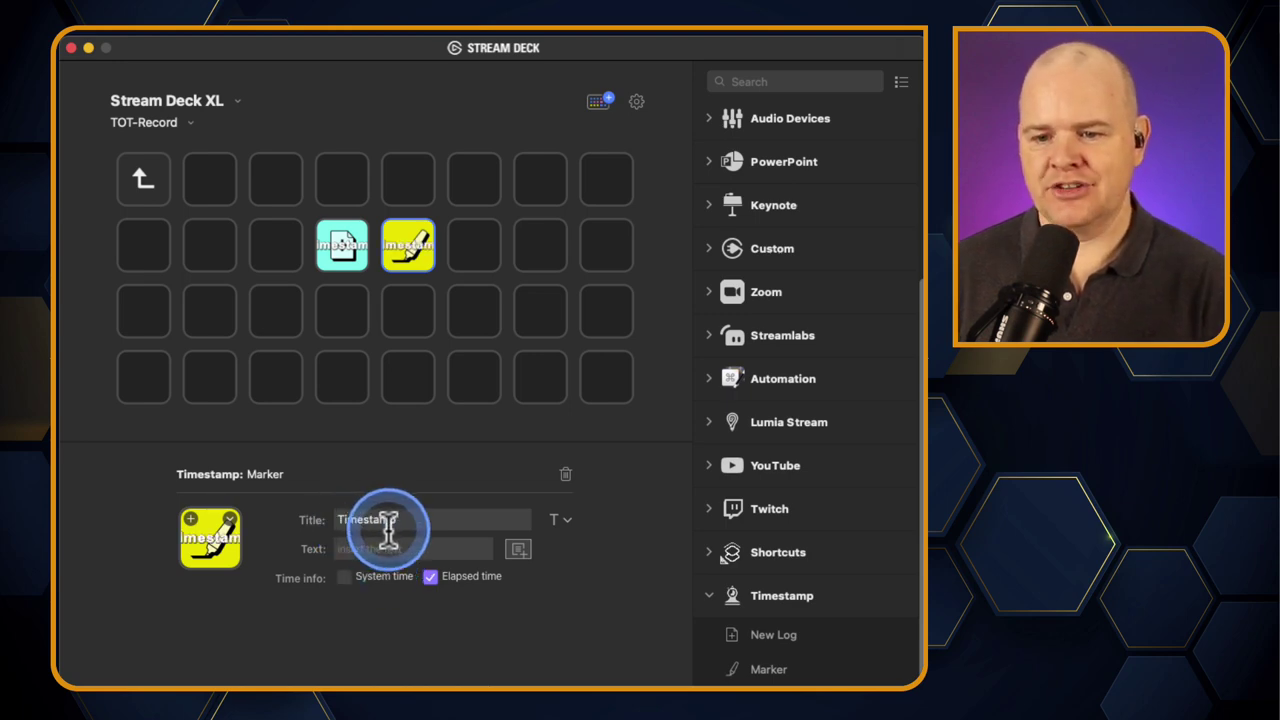
double_click(380, 519)
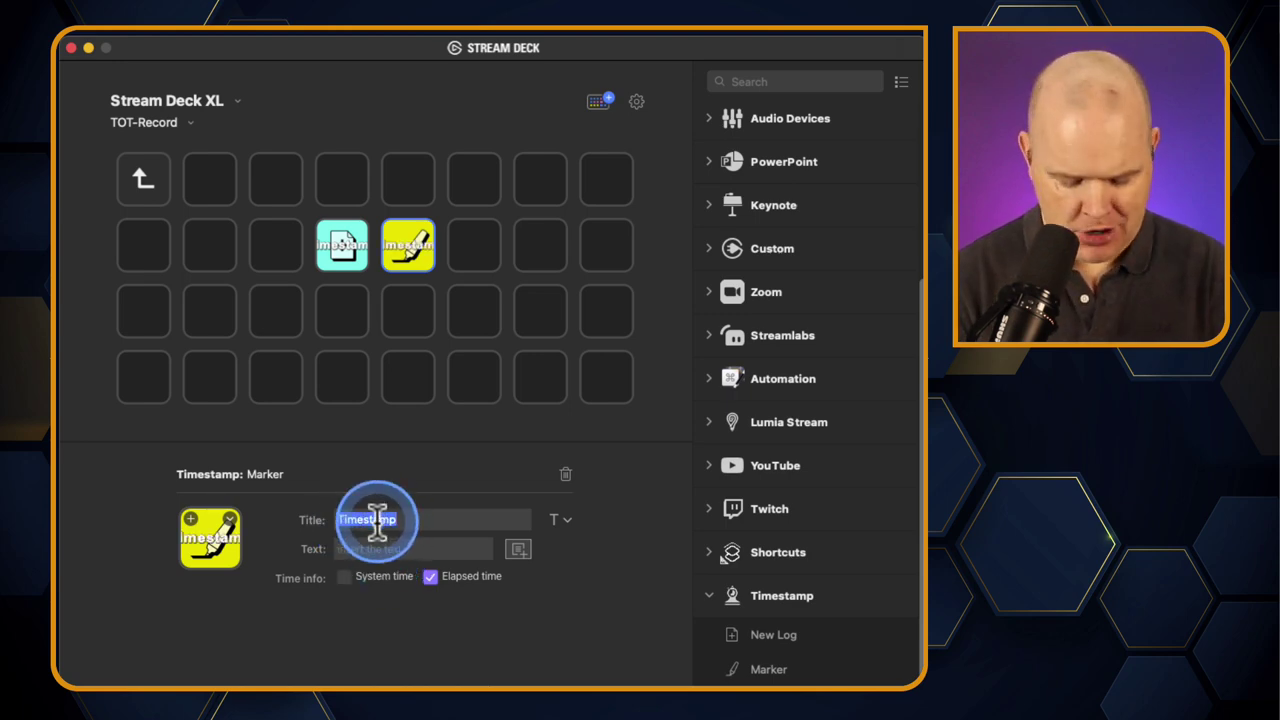
type("Markert")
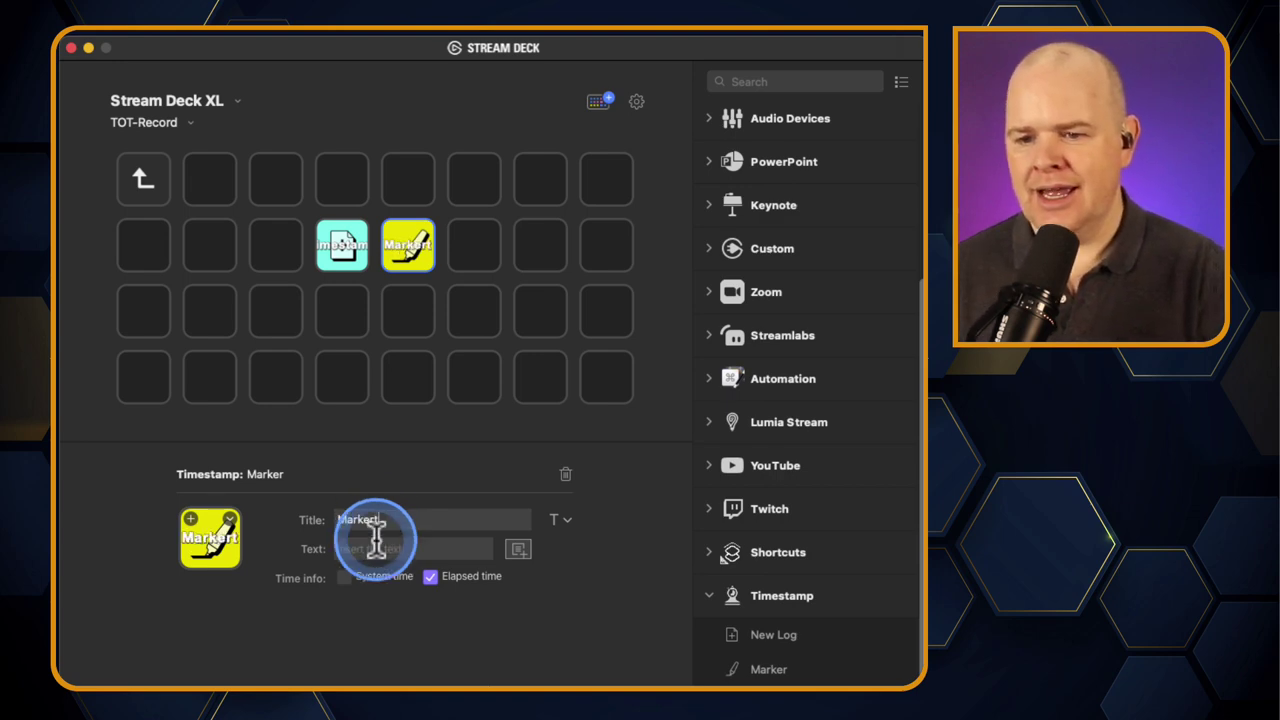
key("BackSpace")
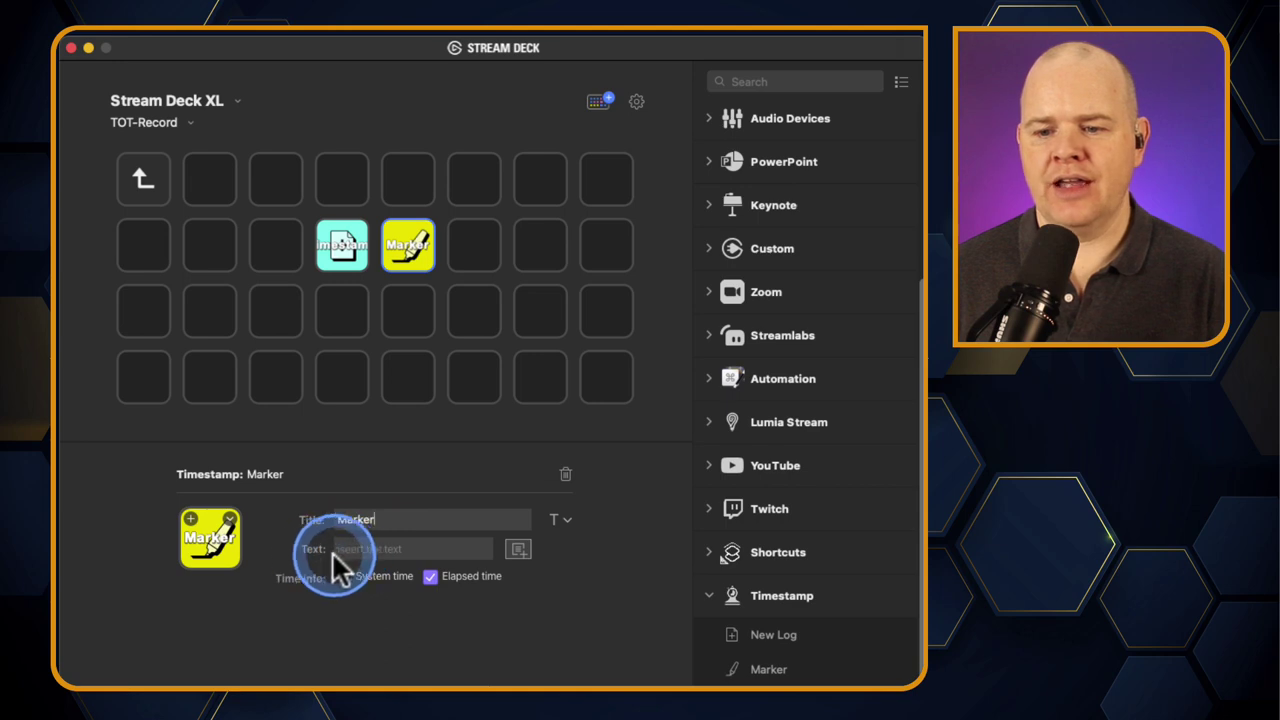
key("super+a")
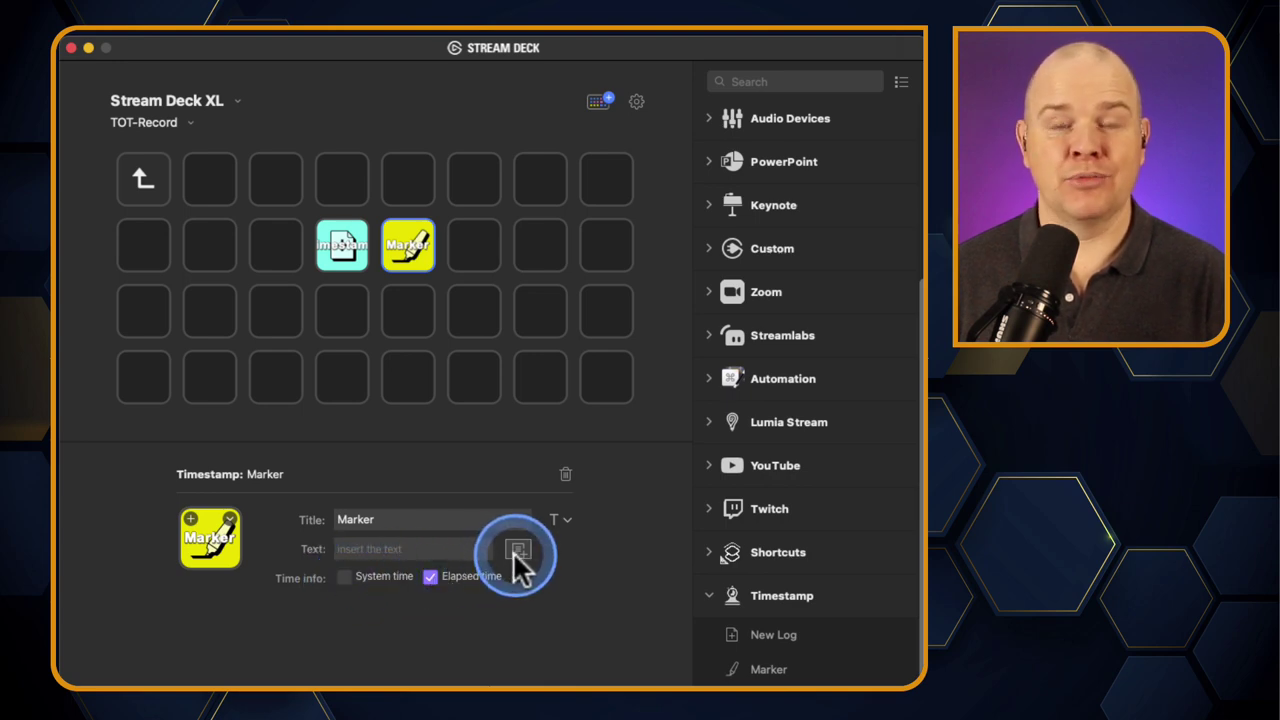
- Switch the marker's time info from elapsed time to system time and retitle the key "System"
left_click(432, 578)
left_click(350, 578)
left_click(378, 519)
key("super+a")
key("BackSpace")
type("Sys")
key("BackSpace")
key("BackSpace")
key("BackSpace")
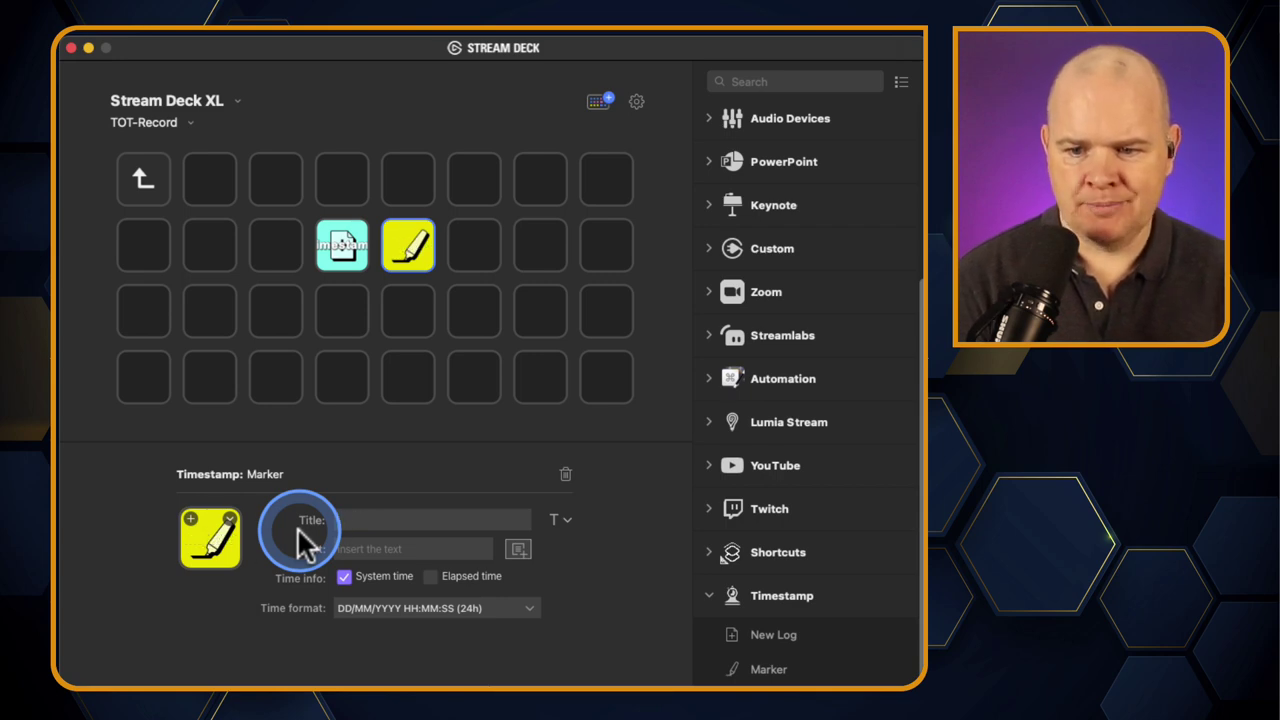
type("System")
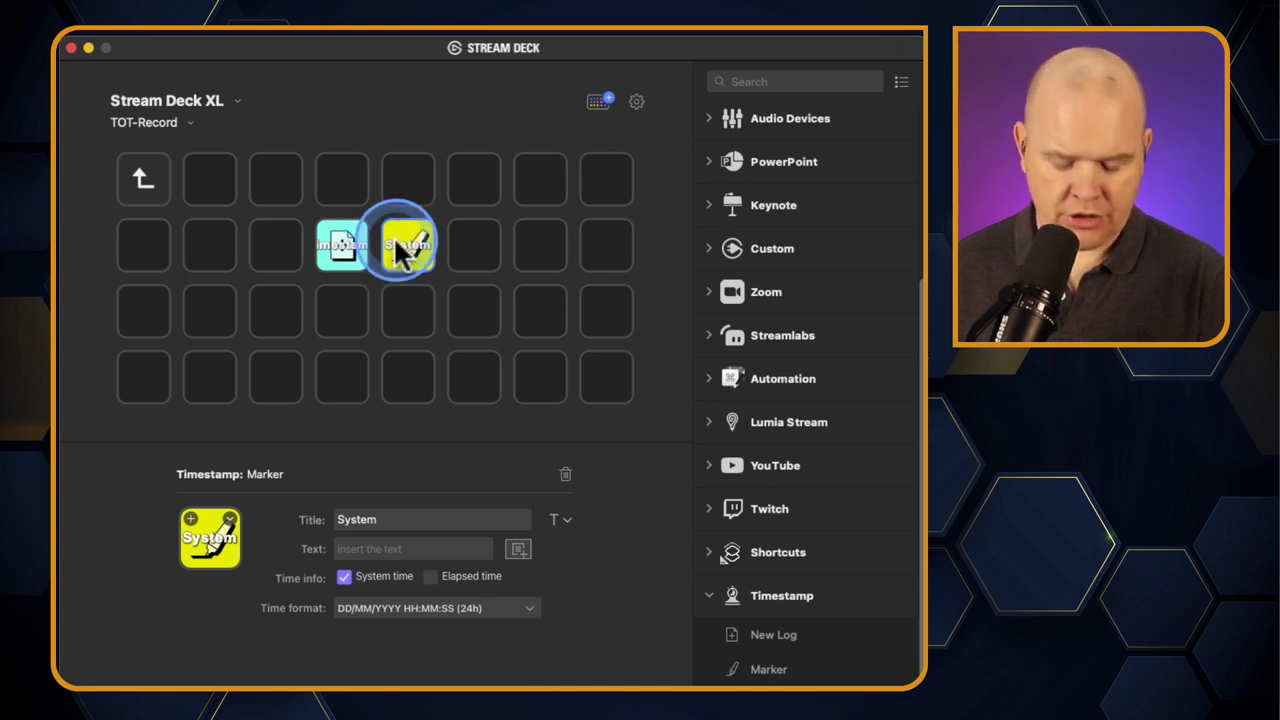
- Paste a copy of the System marker onto the second row's sixth key and set the original marker's text to "Sample Text"
left_click(460, 245)
key("super+v")
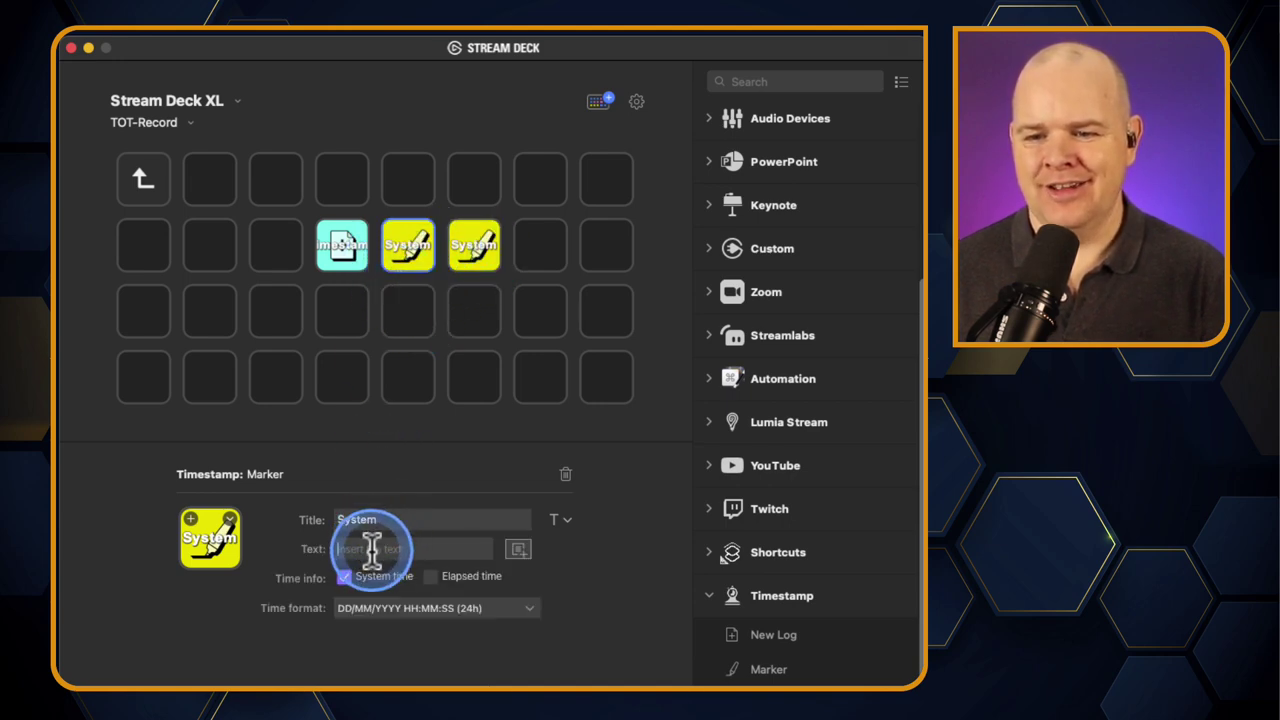
type("Sample Text")
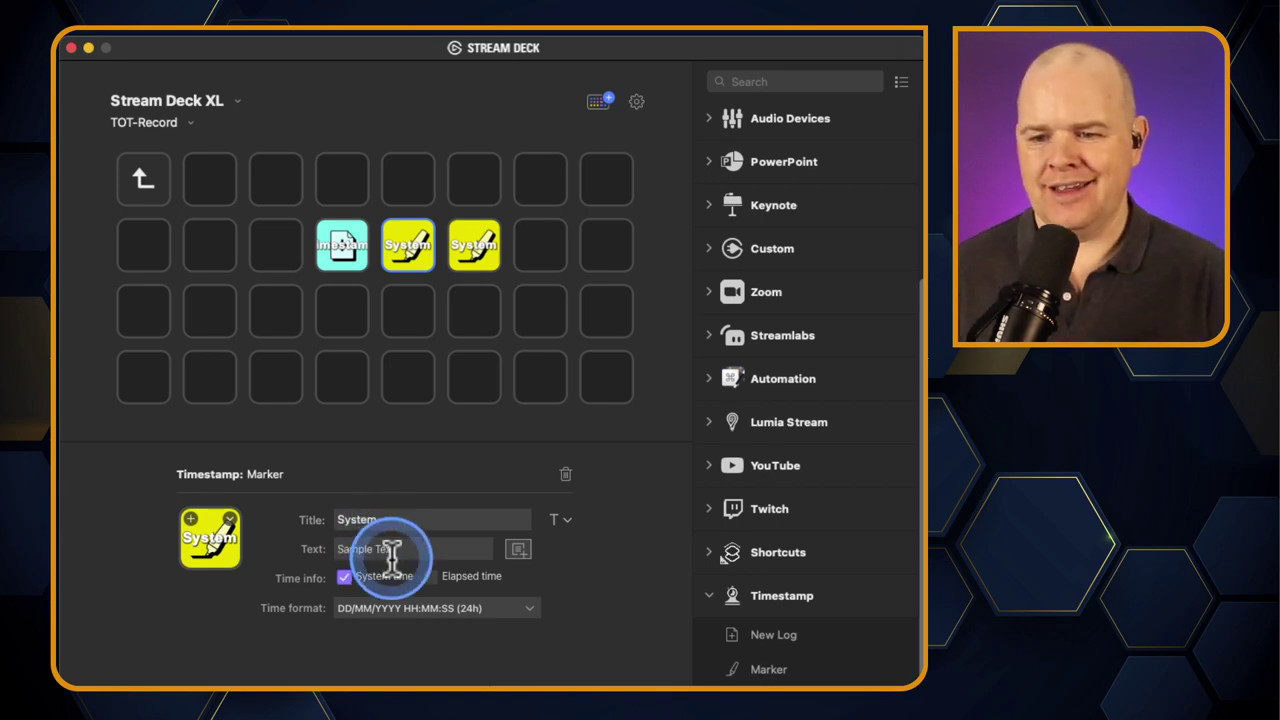
left_click(526, 607)
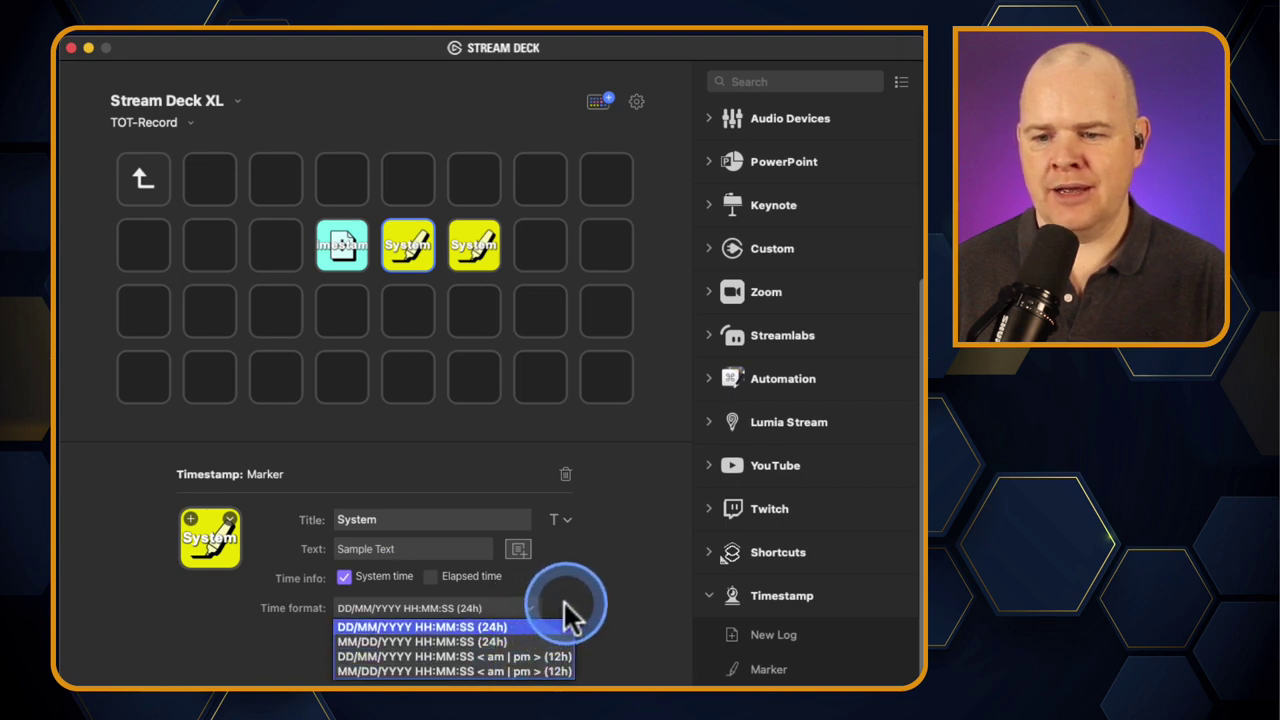
left_click(562, 603)
- Retitle the copied marker "Elapsed" and switch its time info from system time to elapsed time
left_click(479, 240)
double_click(358, 519)
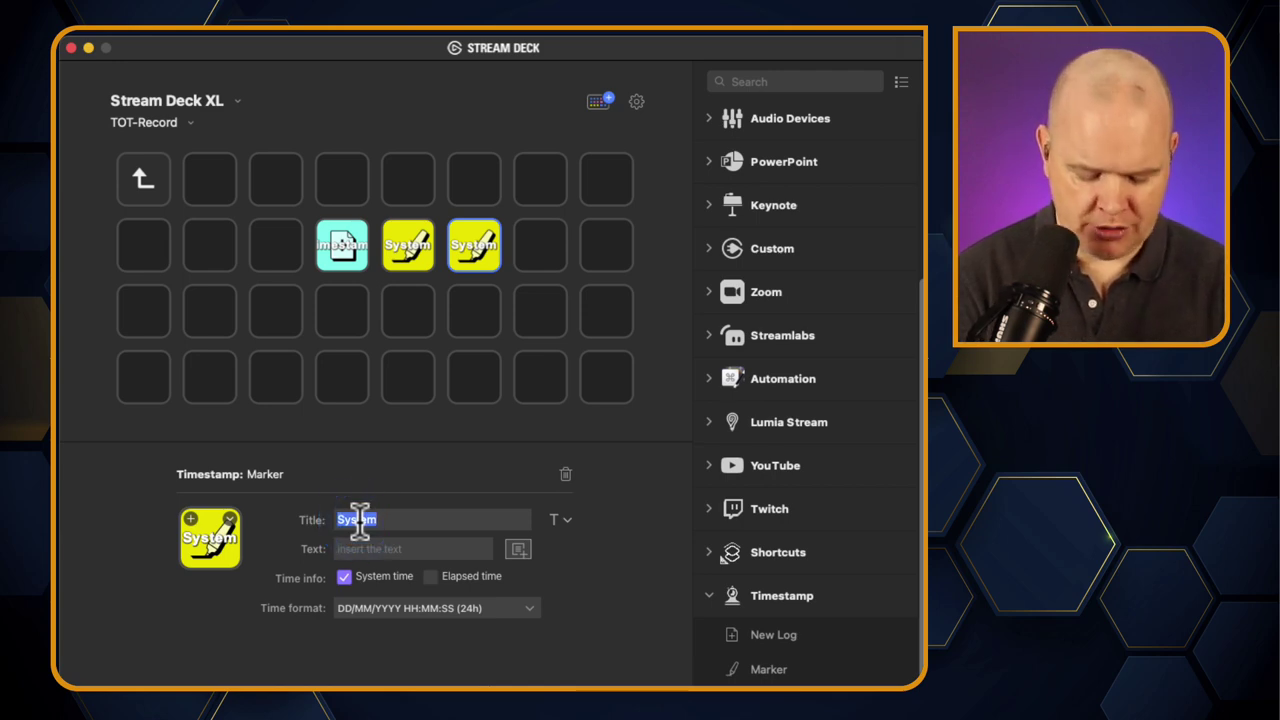
type("Elapsed")
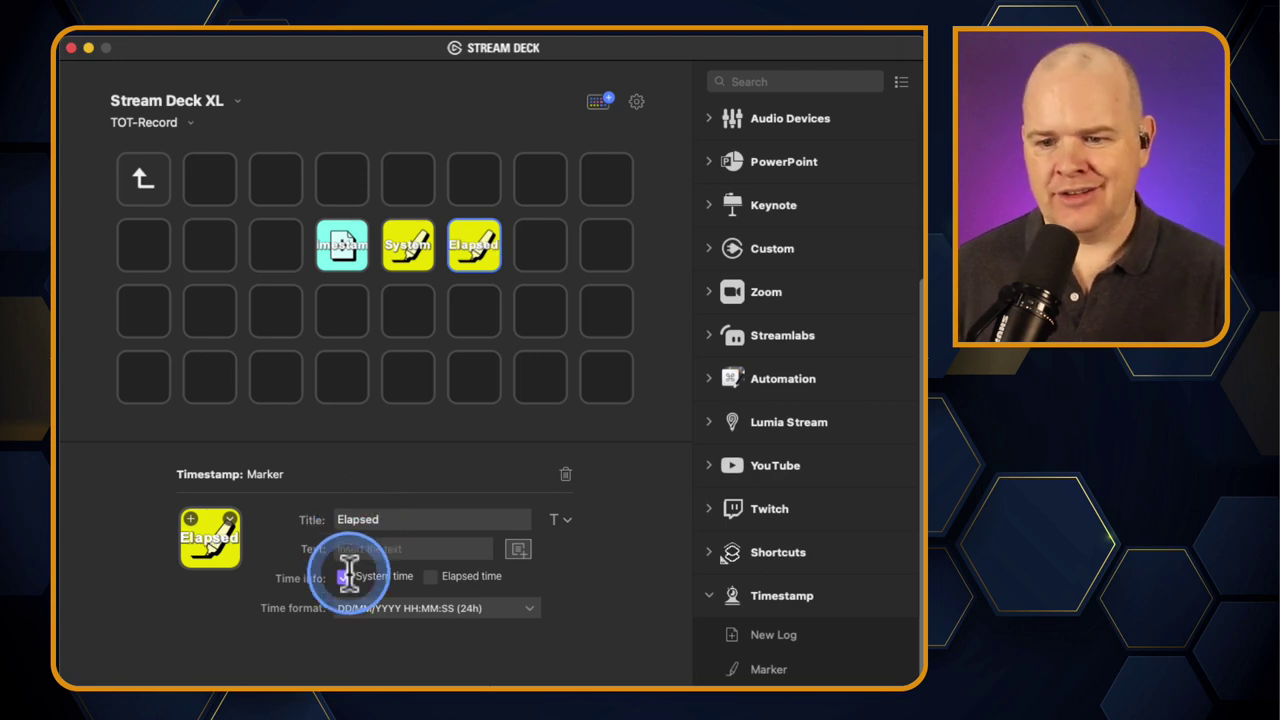
left_click(344, 576)
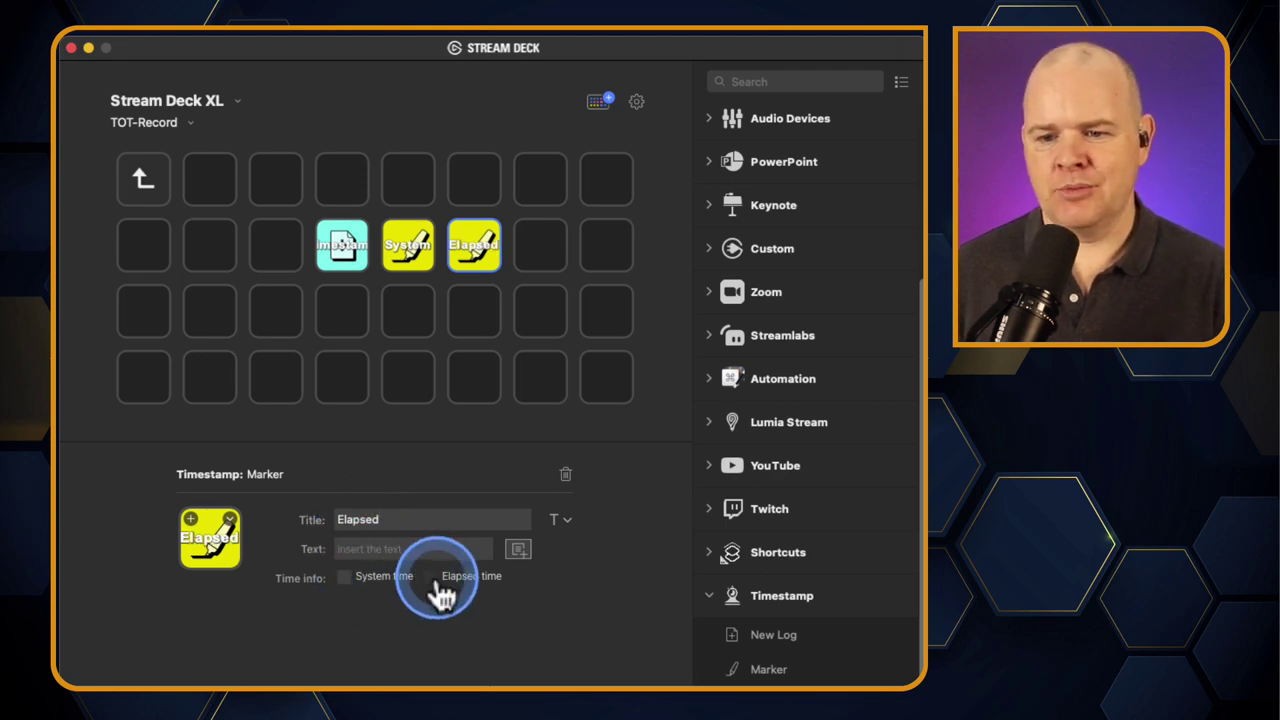
- Set the Elapsed marker's text to "sample text"
left_click(404, 547)
type("asmple")
double_click(406, 548)
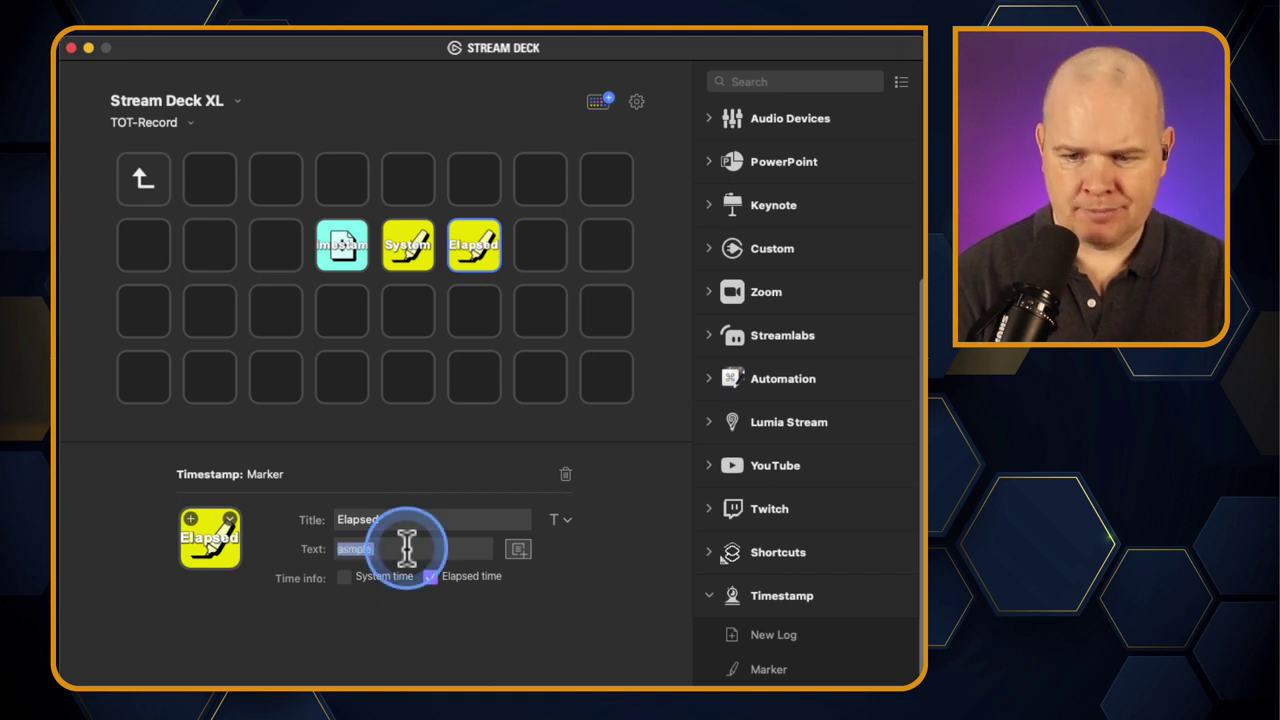
type("s")
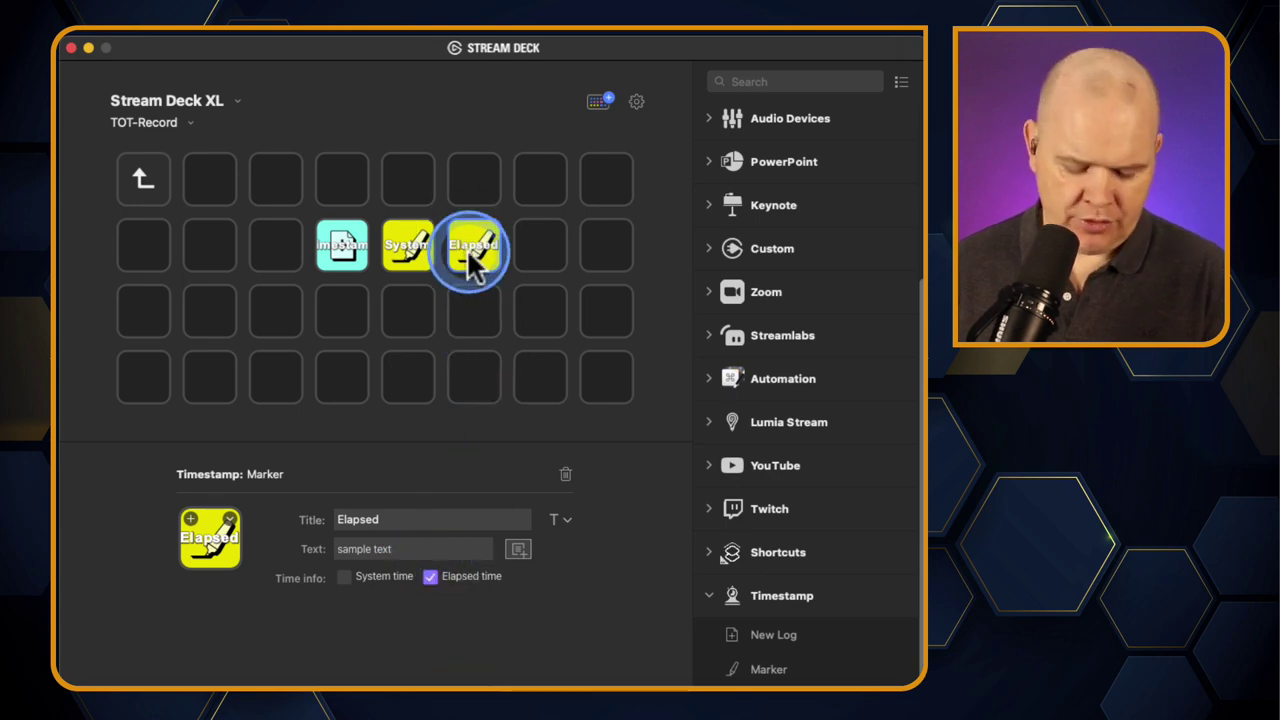
- Duplicate the Elapsed marker onto the second row's seventh key and retitle the copy "YouTUbe"
left_click_drag(467, 252, 541, 250)
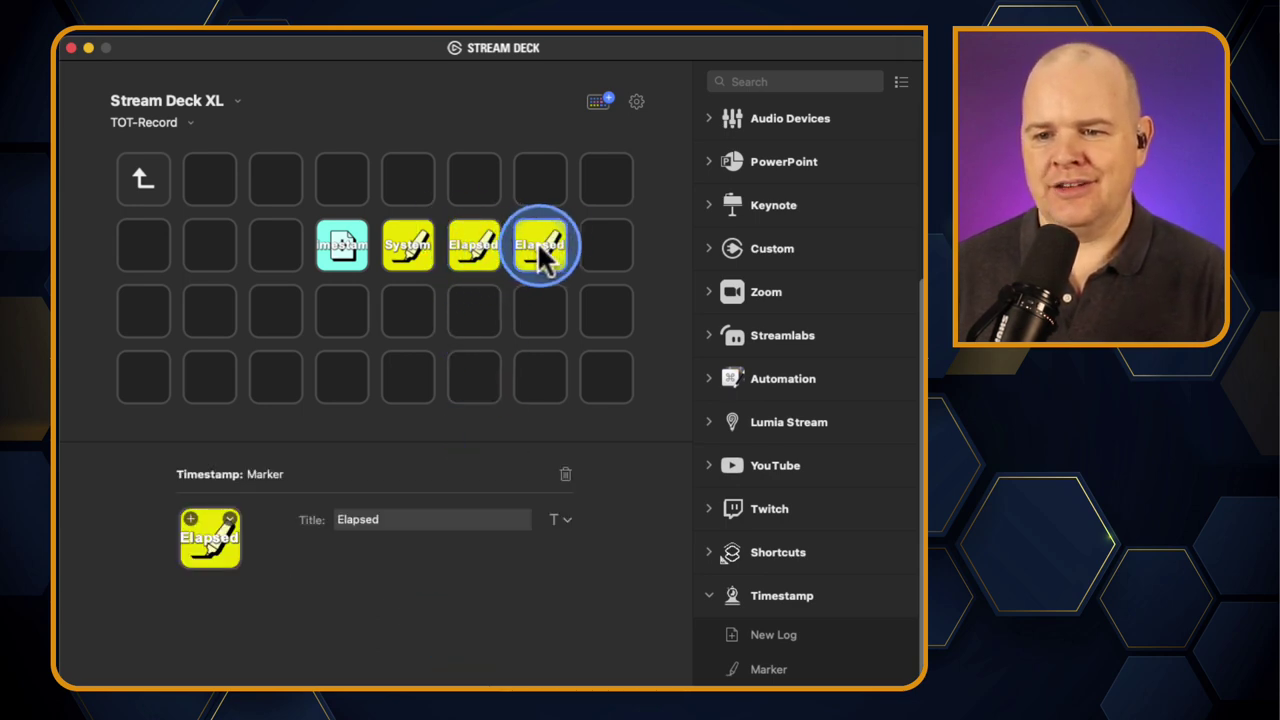
left_click(362, 514)
double_click(366, 515)
type("YouTub")
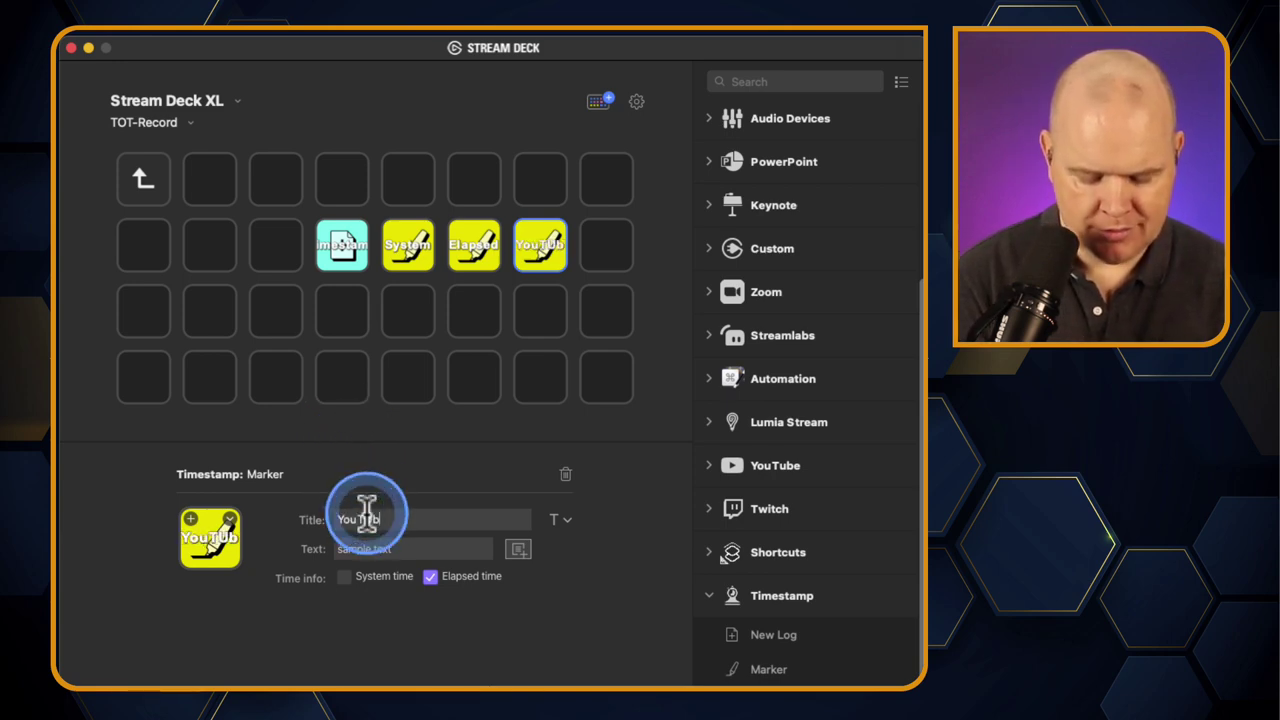
type("e")
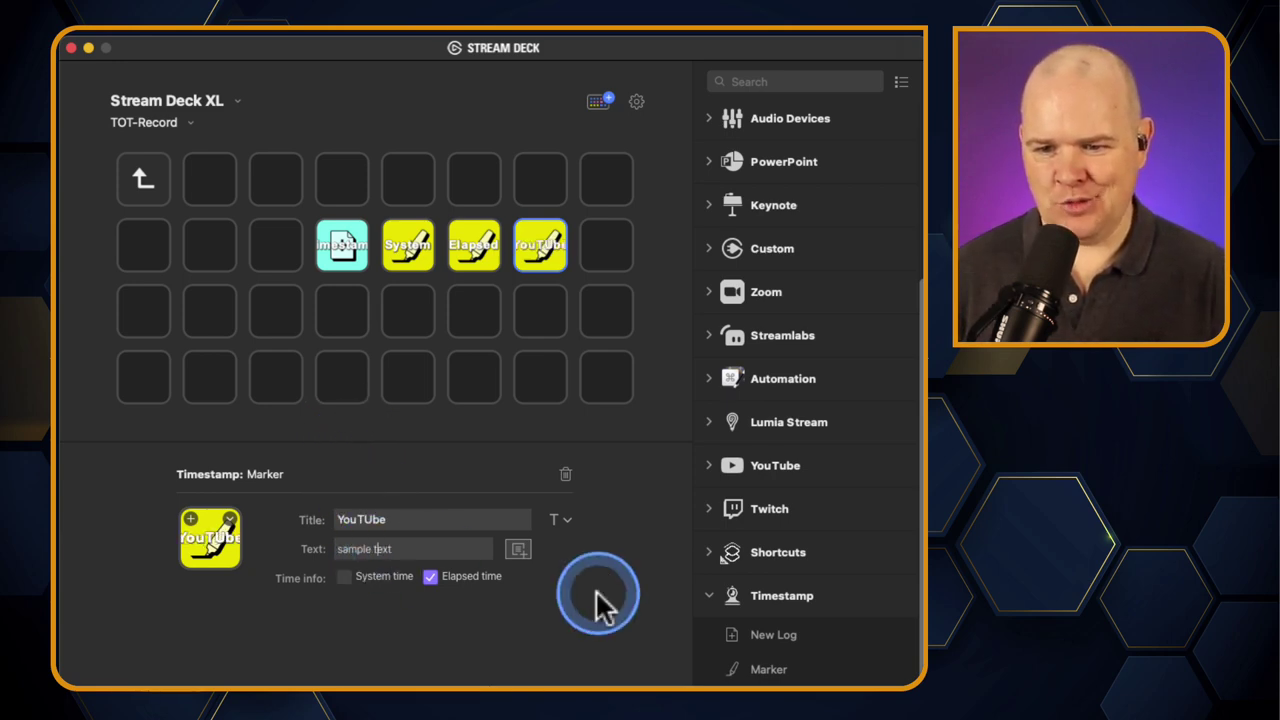
- Replace the YouTUbe marker's text with the variable %Hour_since_log_created and turn off its elapsed time info
triple_click(485, 548)
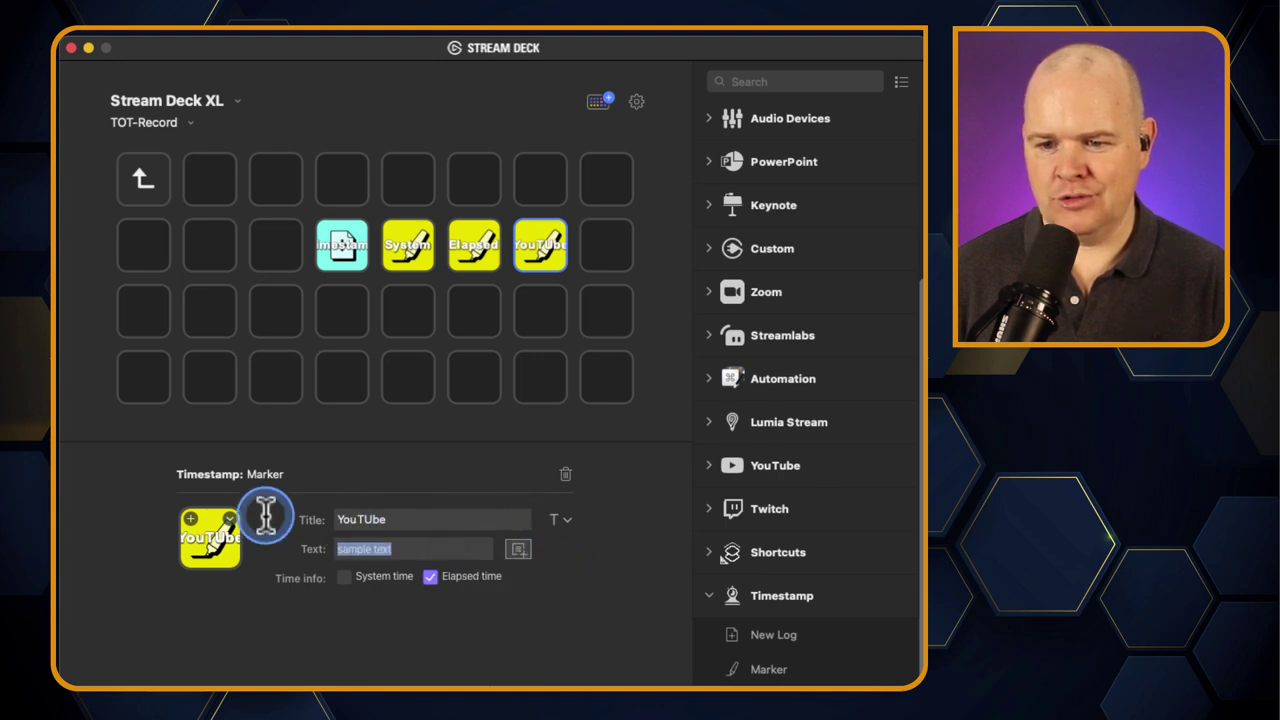
key("BackSpace")
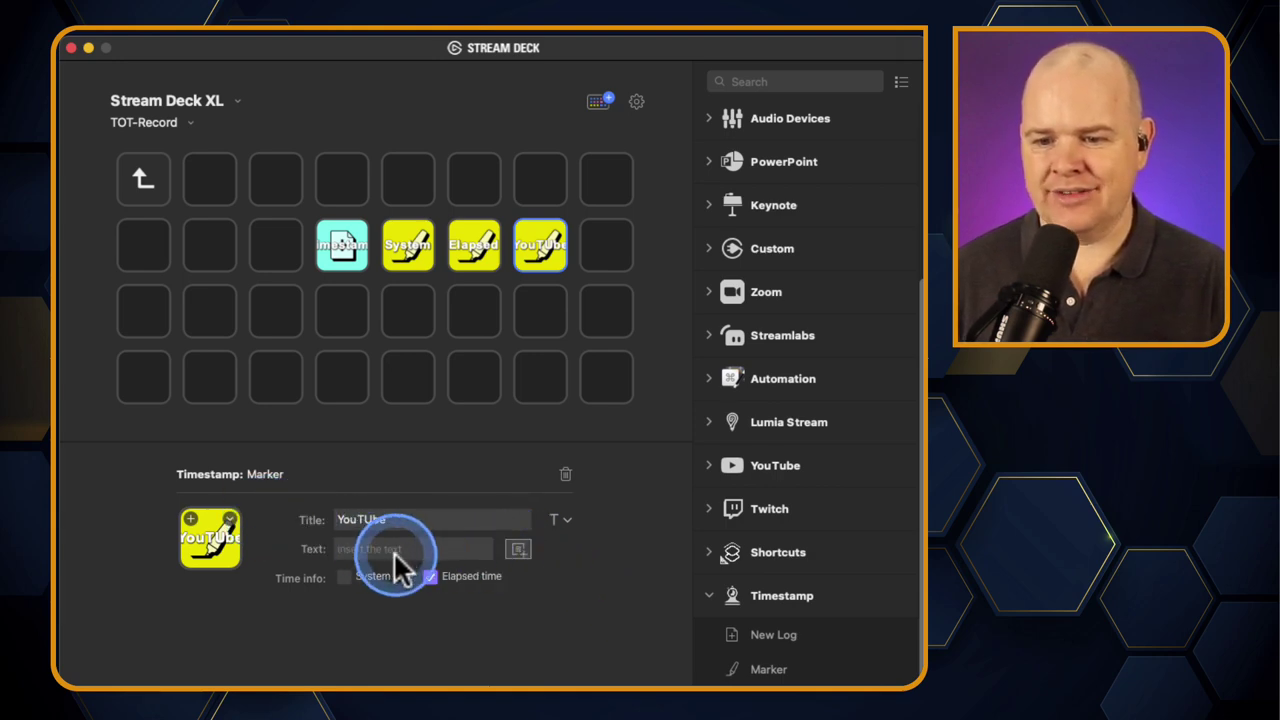
left_click(518, 549)
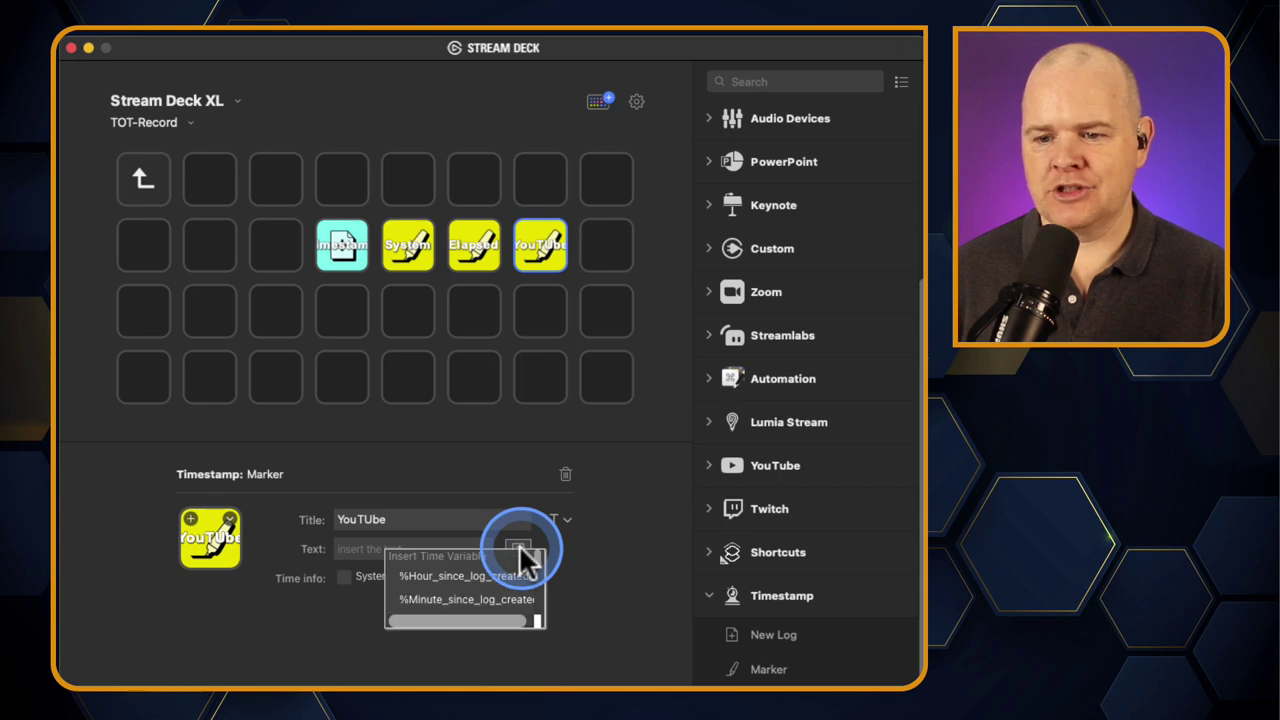
left_click(434, 578)
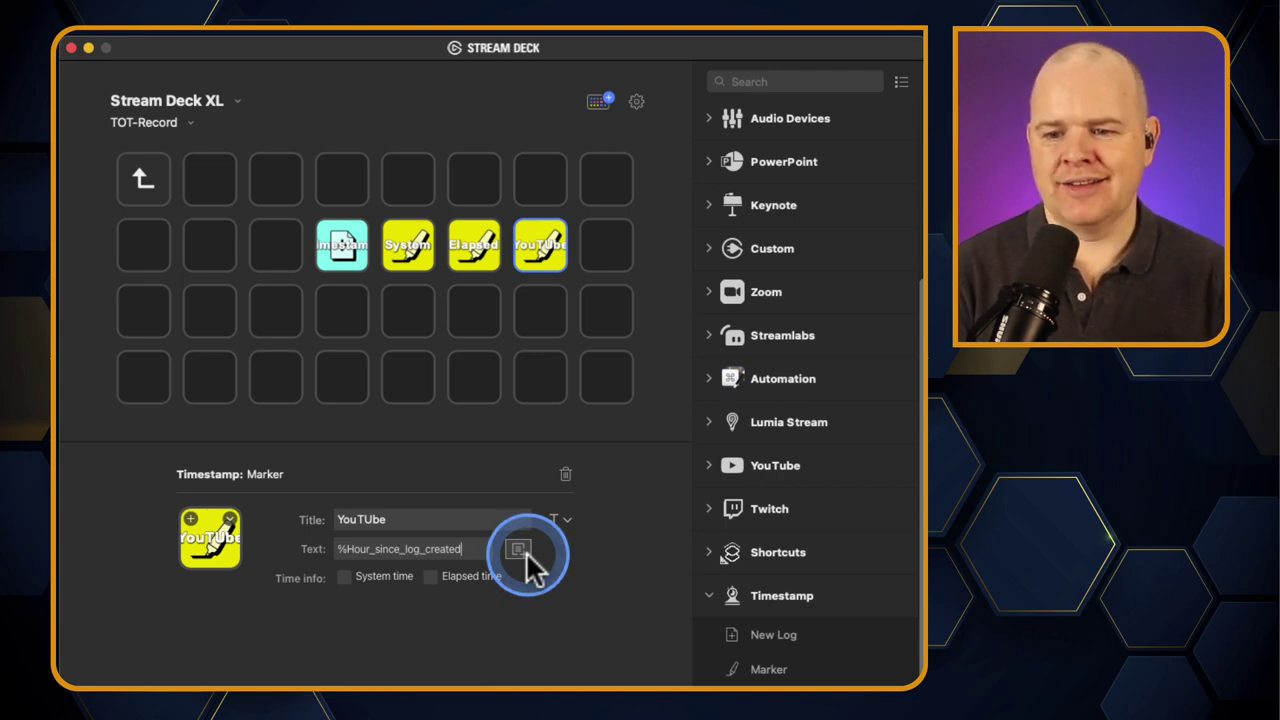
- Append %Minute_since_log_created and the matching seconds variable to the YouTUbe marker's text, separating the variables with colons
type(":")
left_click(526, 551)
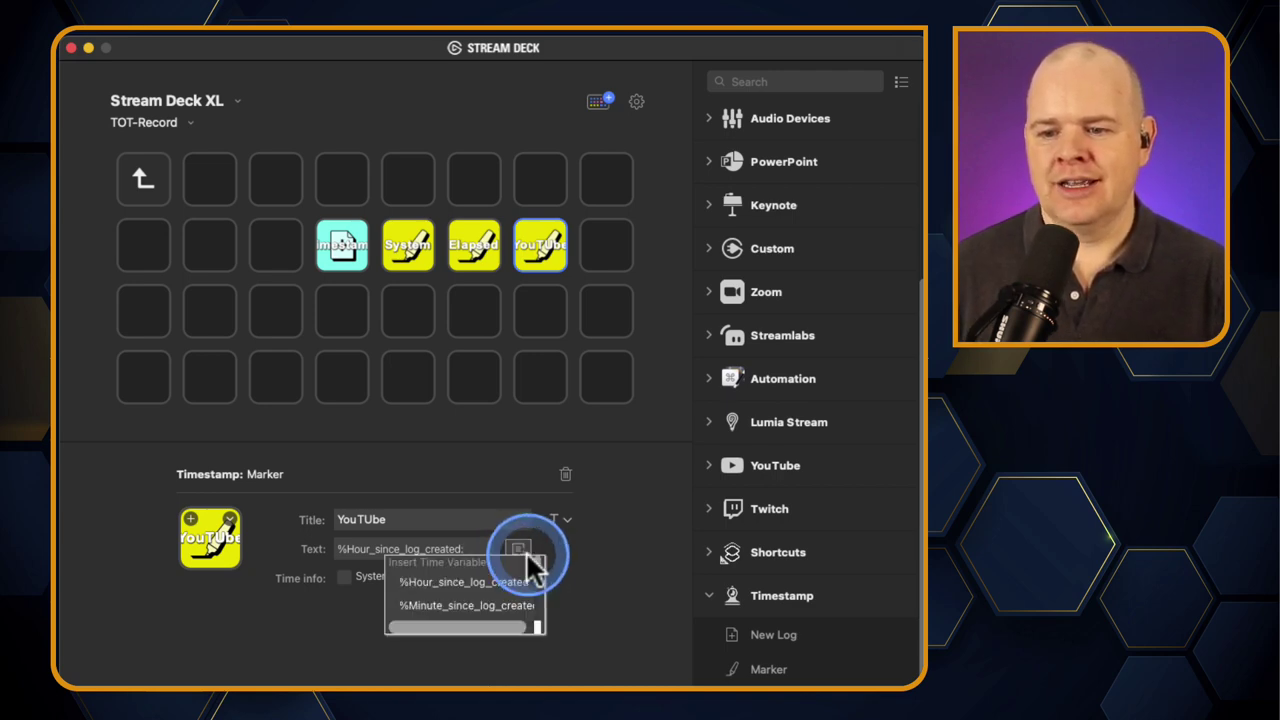
left_click(508, 607)
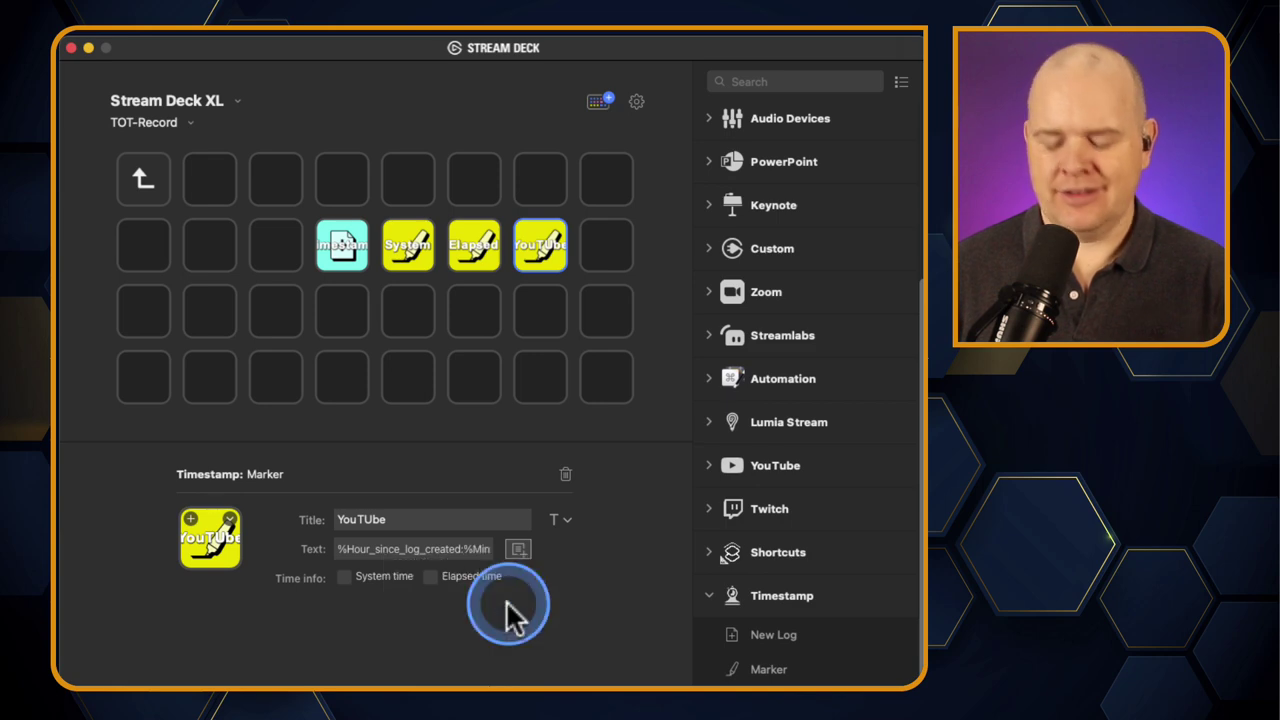
type(":")
left_click(512, 568)
left_click(519, 549)
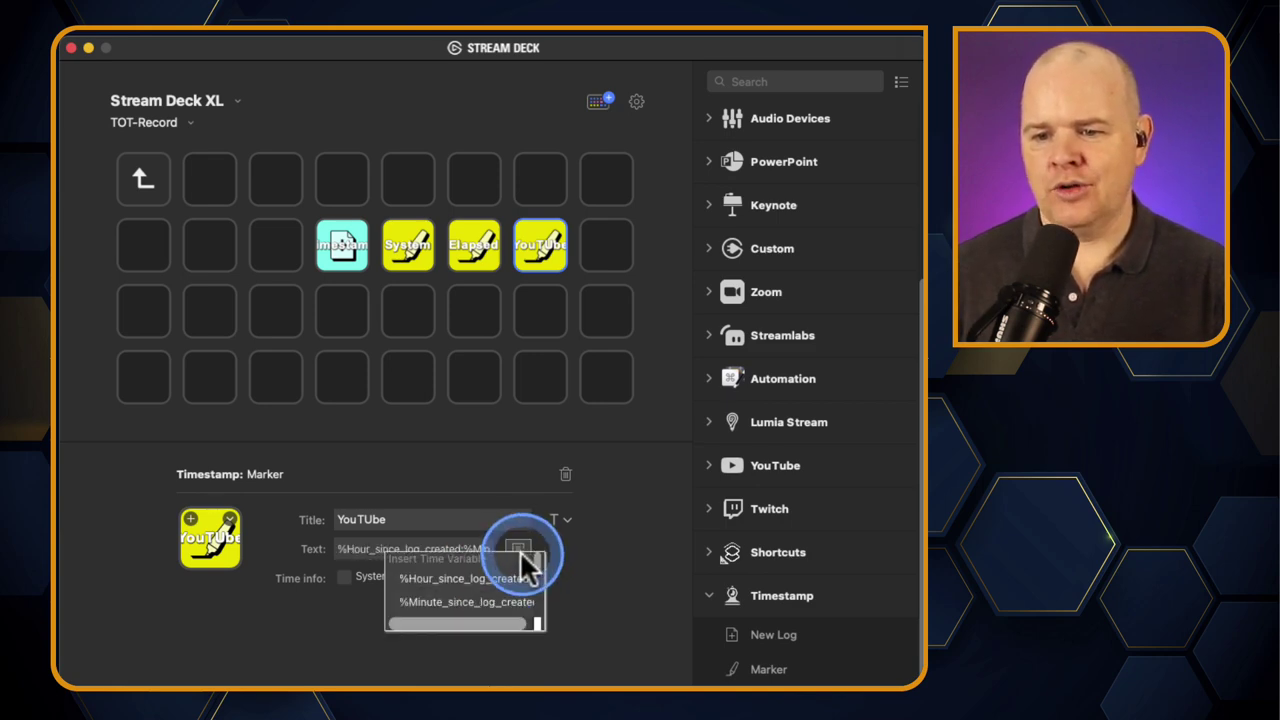
left_click(503, 605)
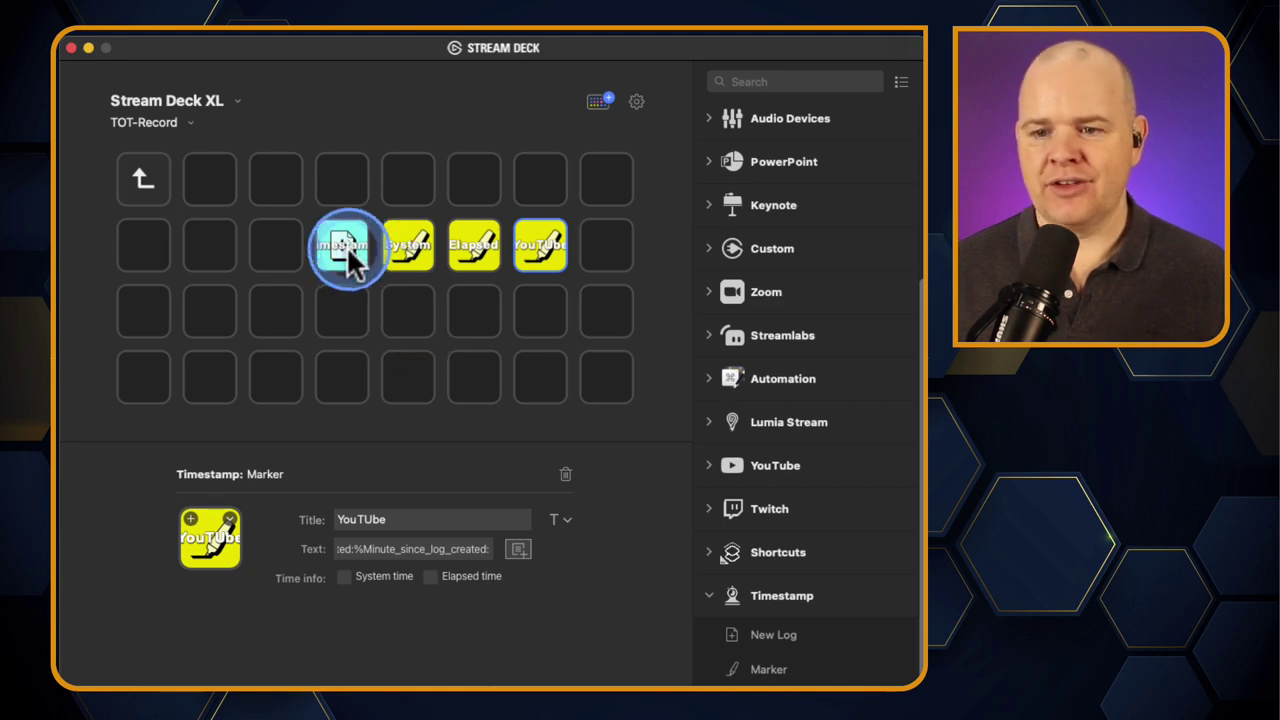
- Start a new log and record two test entries each with the System, Elapsed and YouTUbe markers
left_click_drag(350, 241, 337, 242)
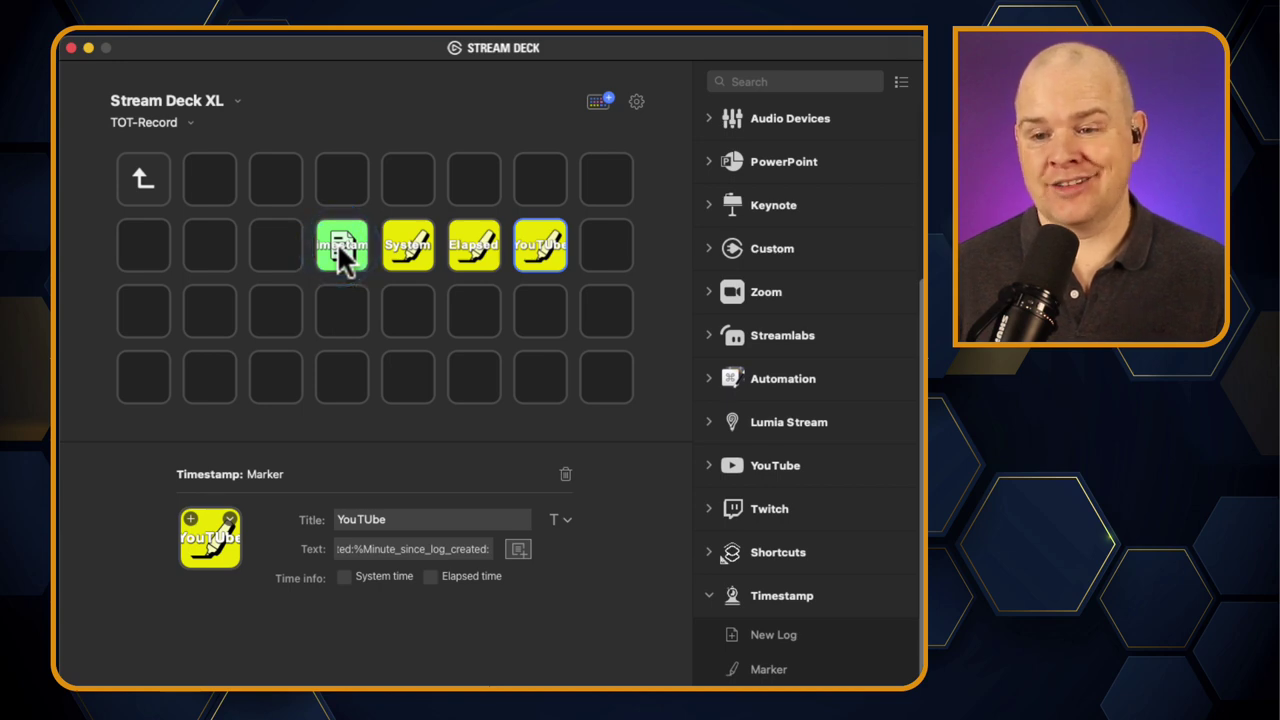
right_click(337, 242)
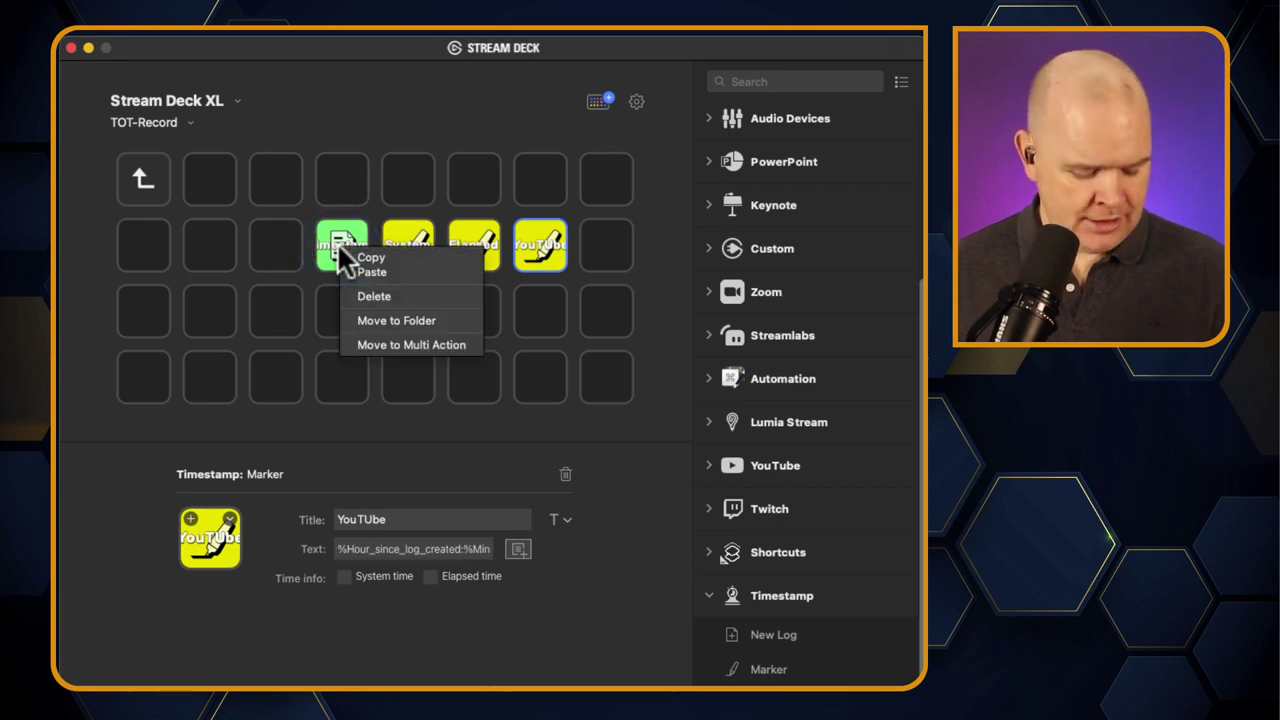
left_click(426, 197)
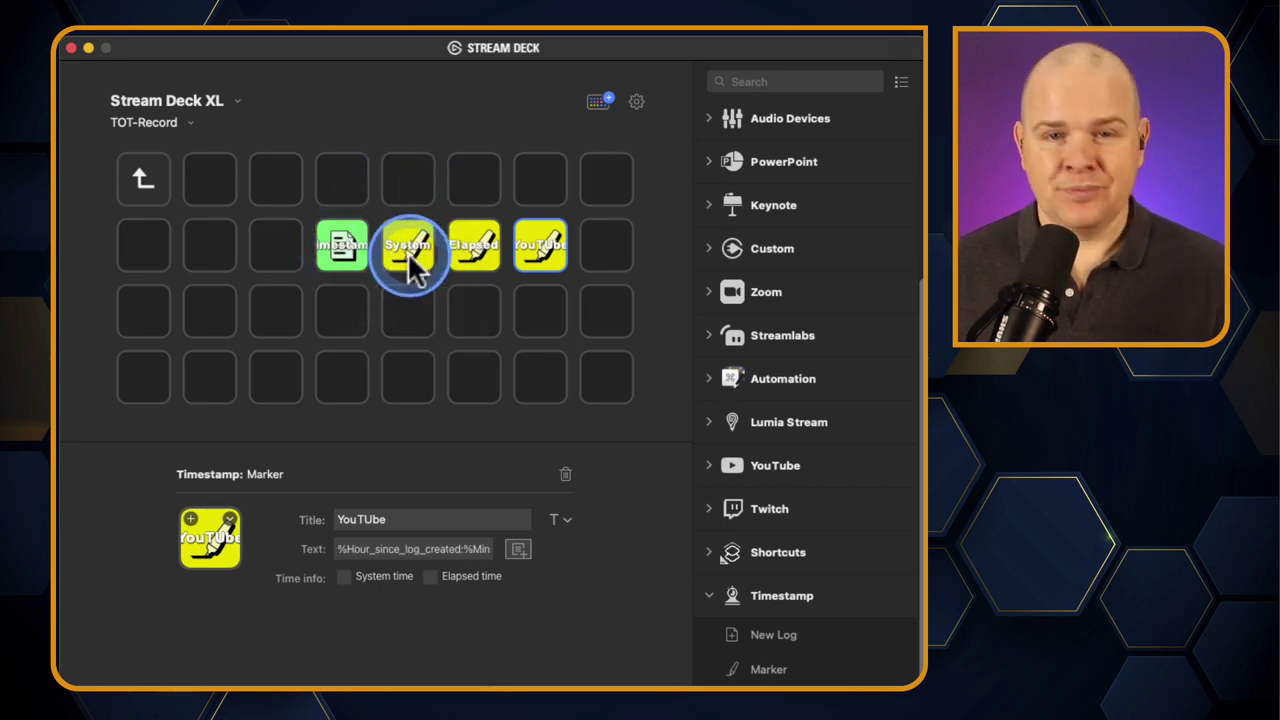
left_click_drag(407, 251, 407, 251)
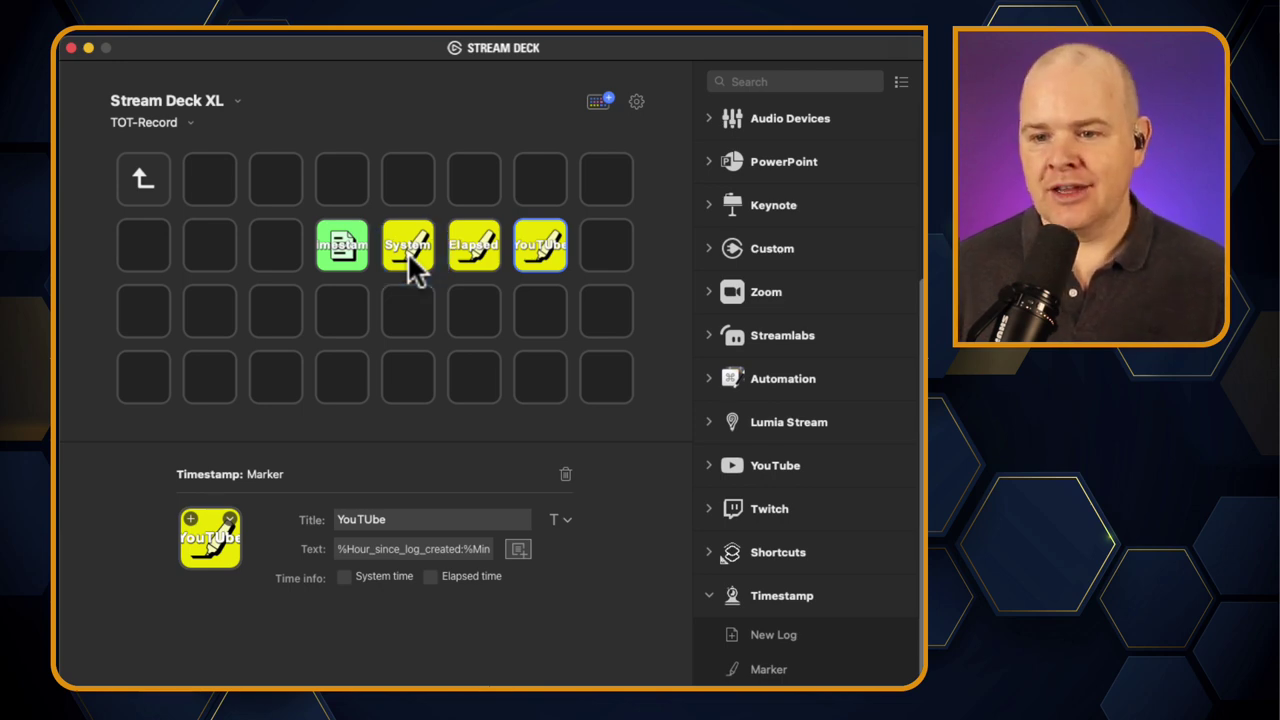
left_click_drag(480, 262, 478, 262)
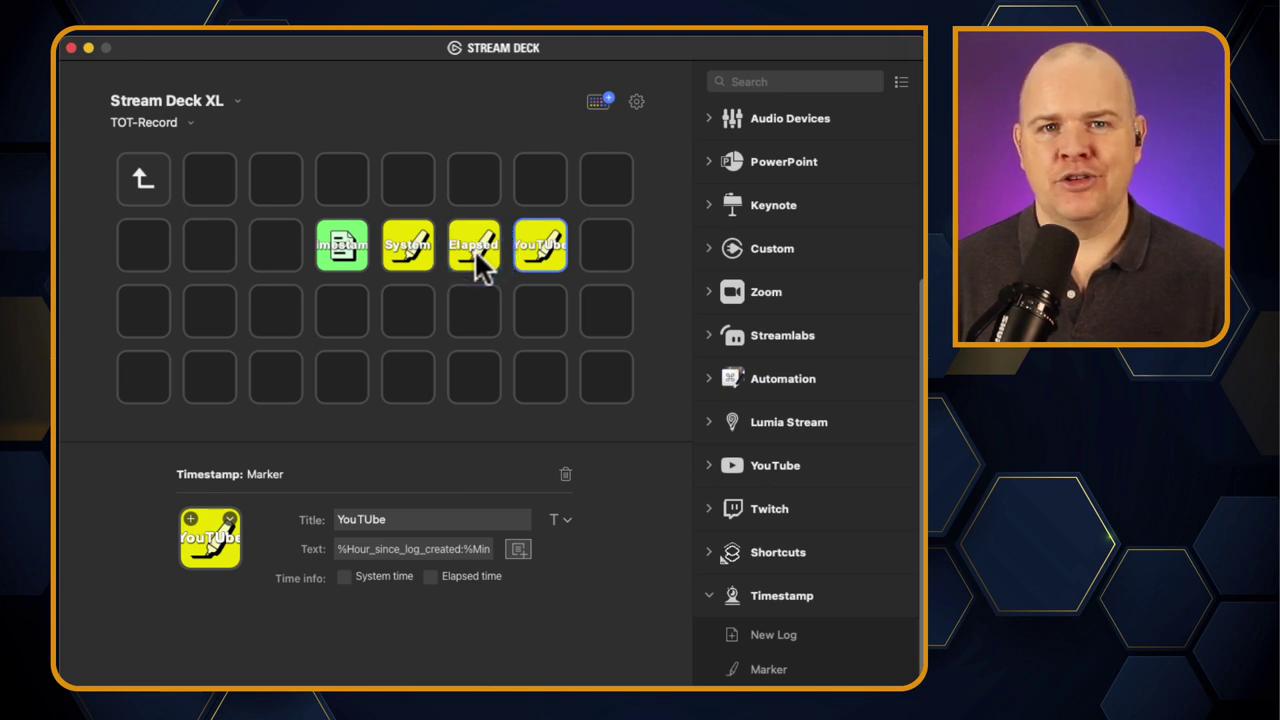
left_click_drag(477, 253, 545, 242)
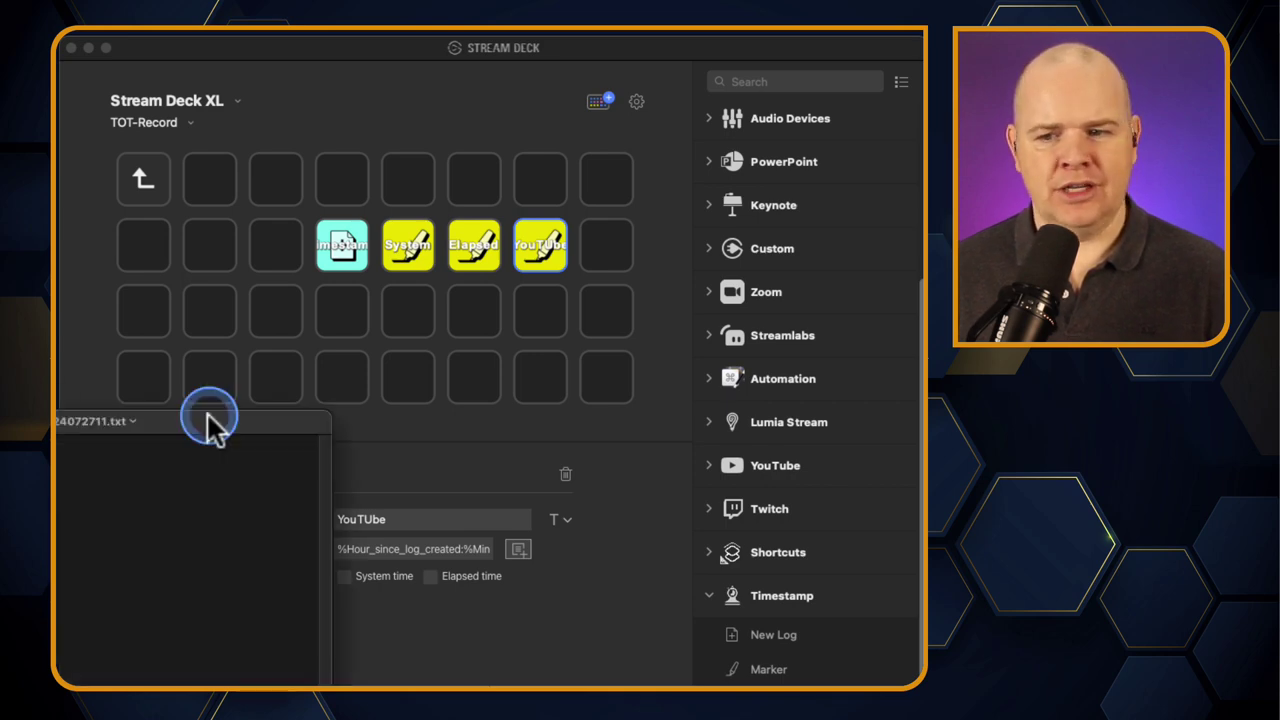
- Bring the log file Timestamp20220124072711.txt fully into view and enlarge all of its text for reading
left_click_drag(343, 429, 729, 171)
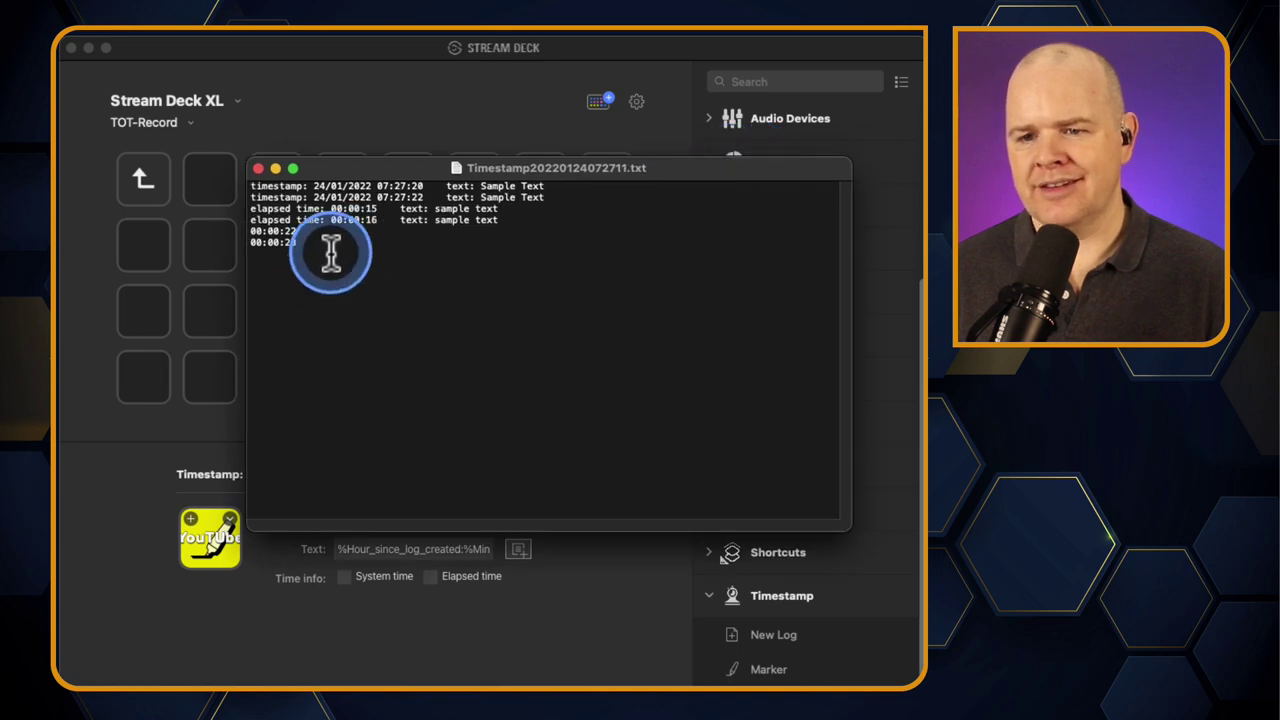
left_click_drag(343, 243, 243, 171)
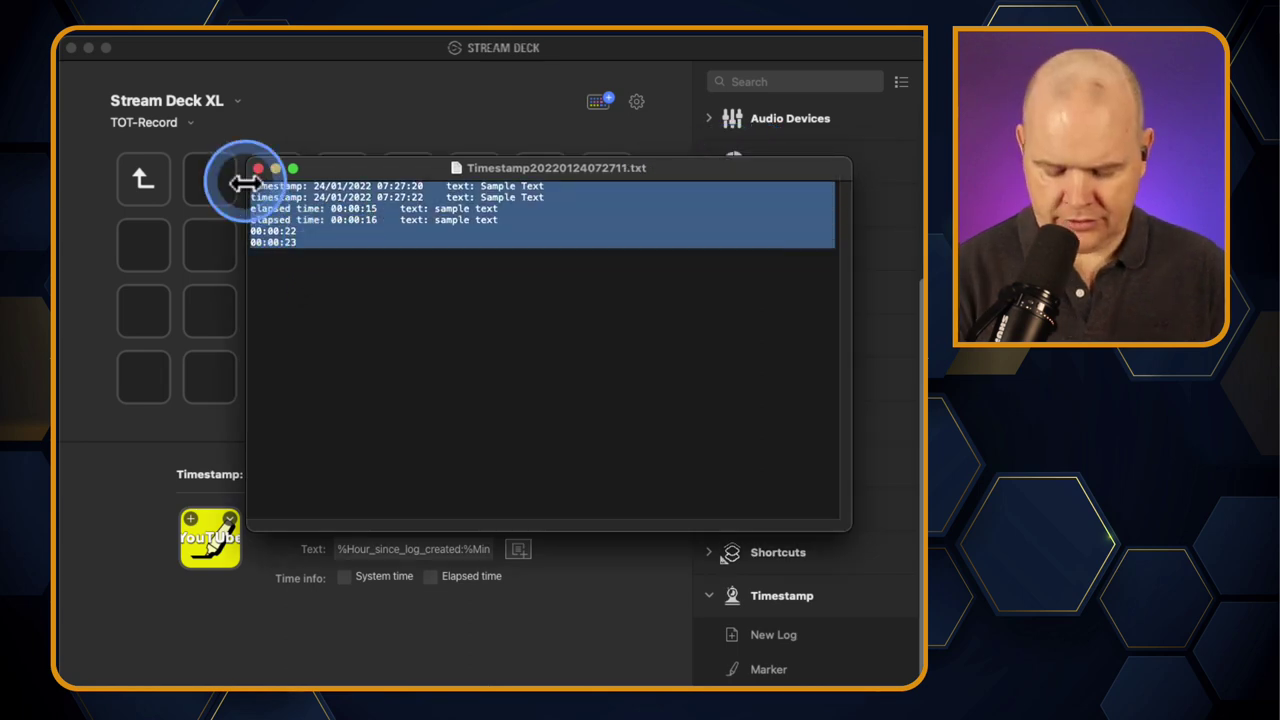
key("super+plus")
key("super+plus")
key("super+plus")
key("super+plus")
key("super+plus")
key("super+minus")
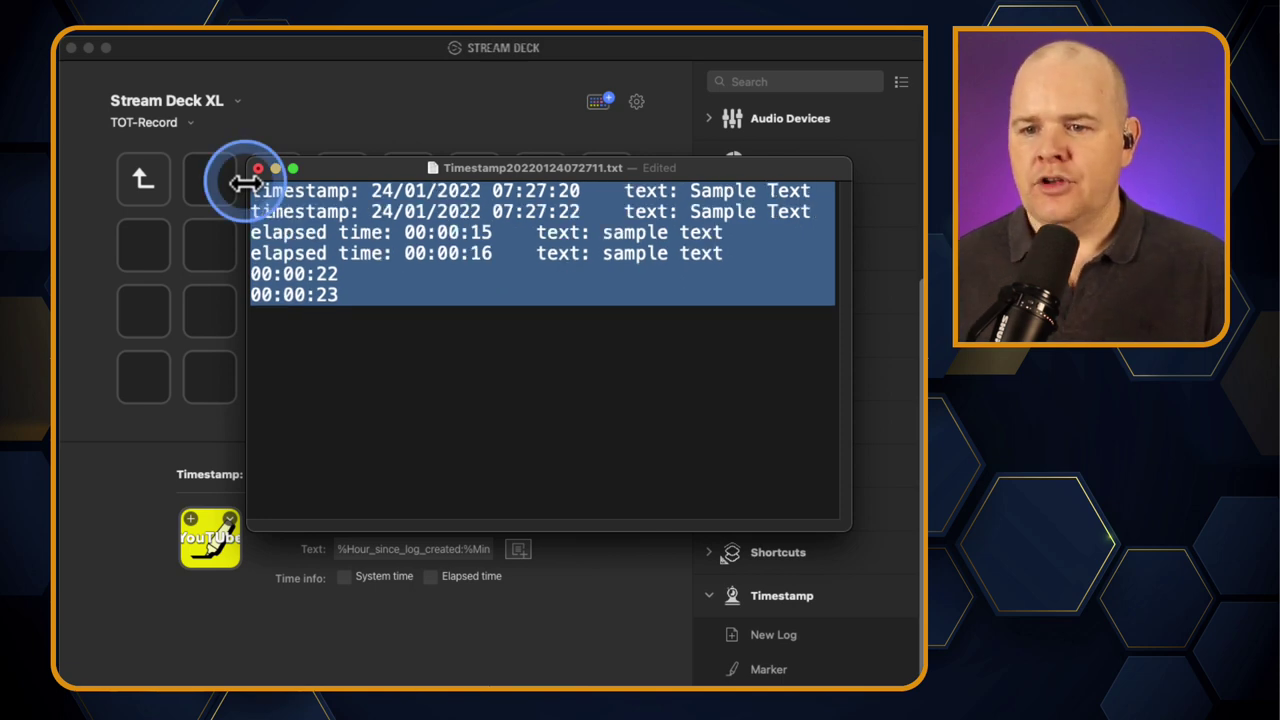
- Compare the log entries with the marker settings and highlight the last two lines written by the YouTUbe marker
mouse_move(306, 162)
left_mouse_down()
mouse_move(314, 192)
mouse_move(239, 648)
mouse_move(248, 615)
left_mouse_up()
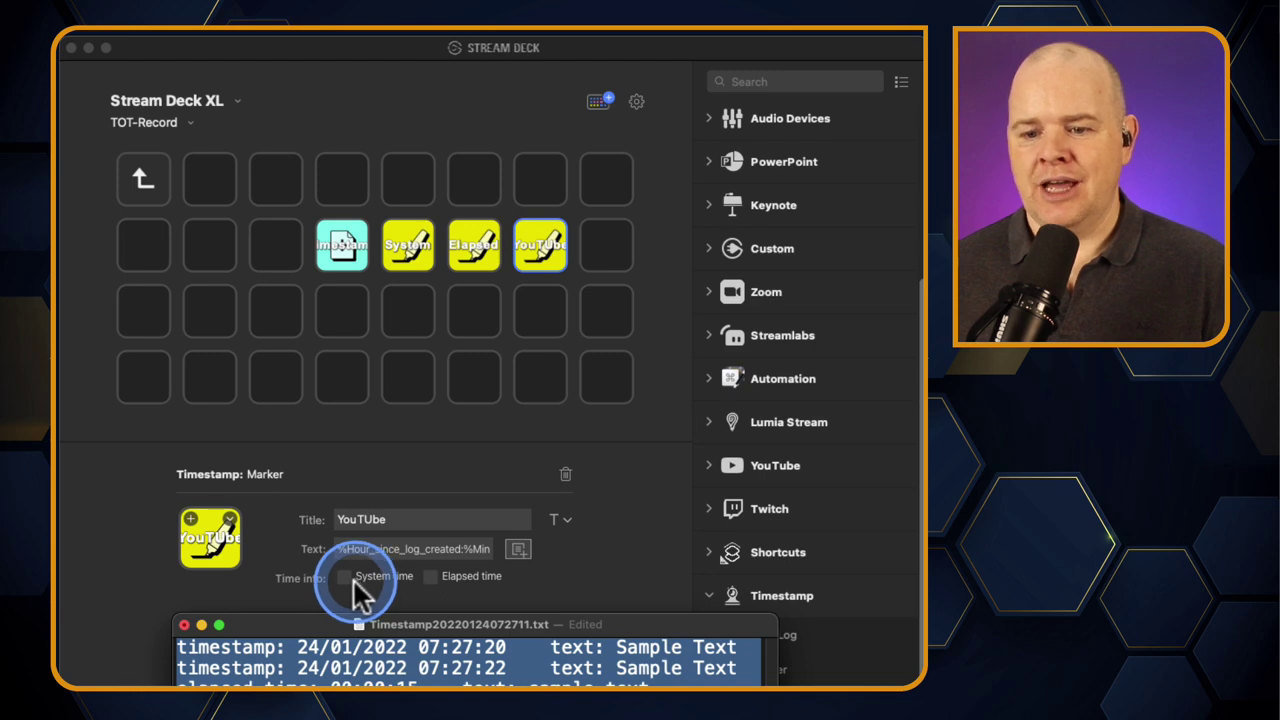
left_click_drag(193, 655, 376, 548)
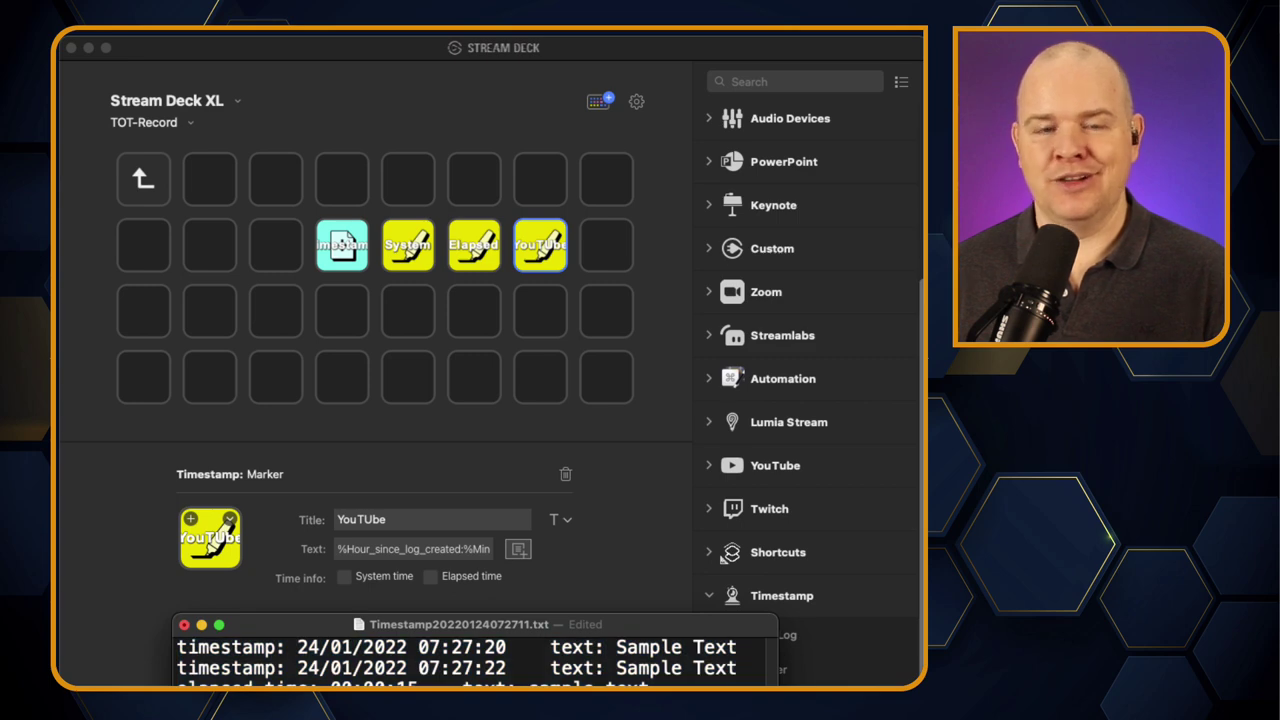
left_click_drag(326, 618, 312, 530)
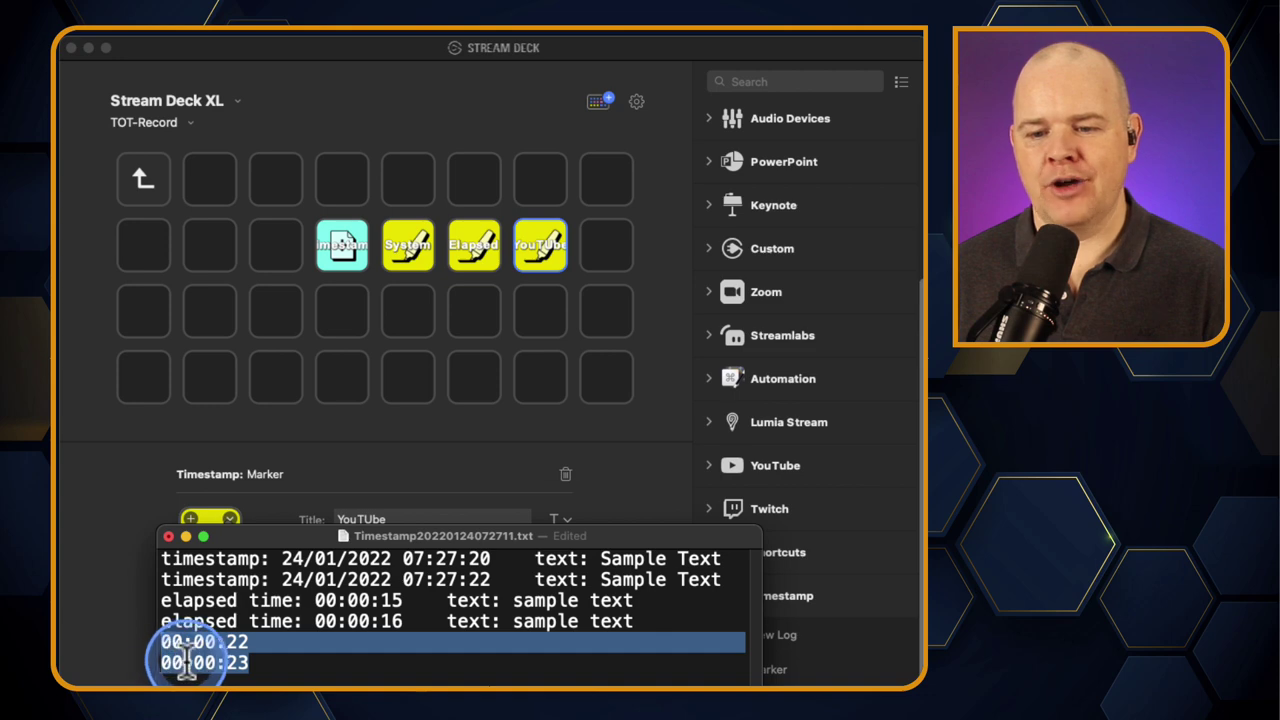
left_click(293, 668)
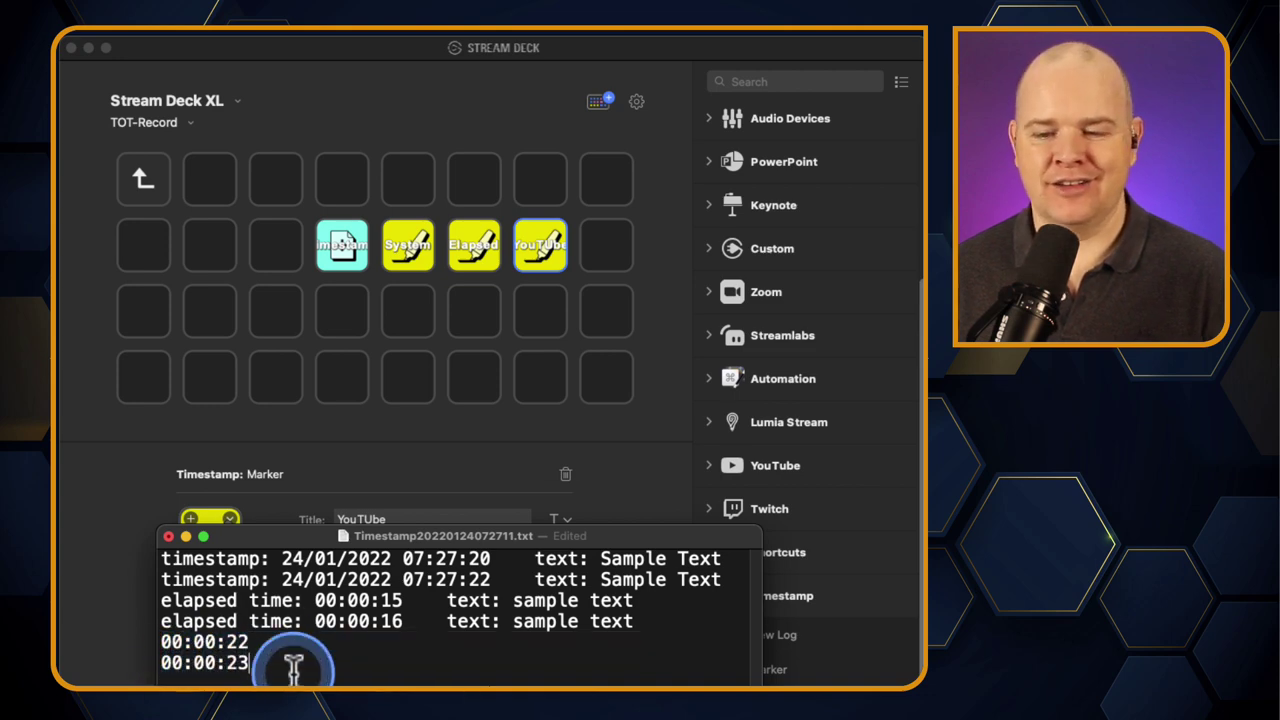
left_click_drag(293, 668, 145, 638)
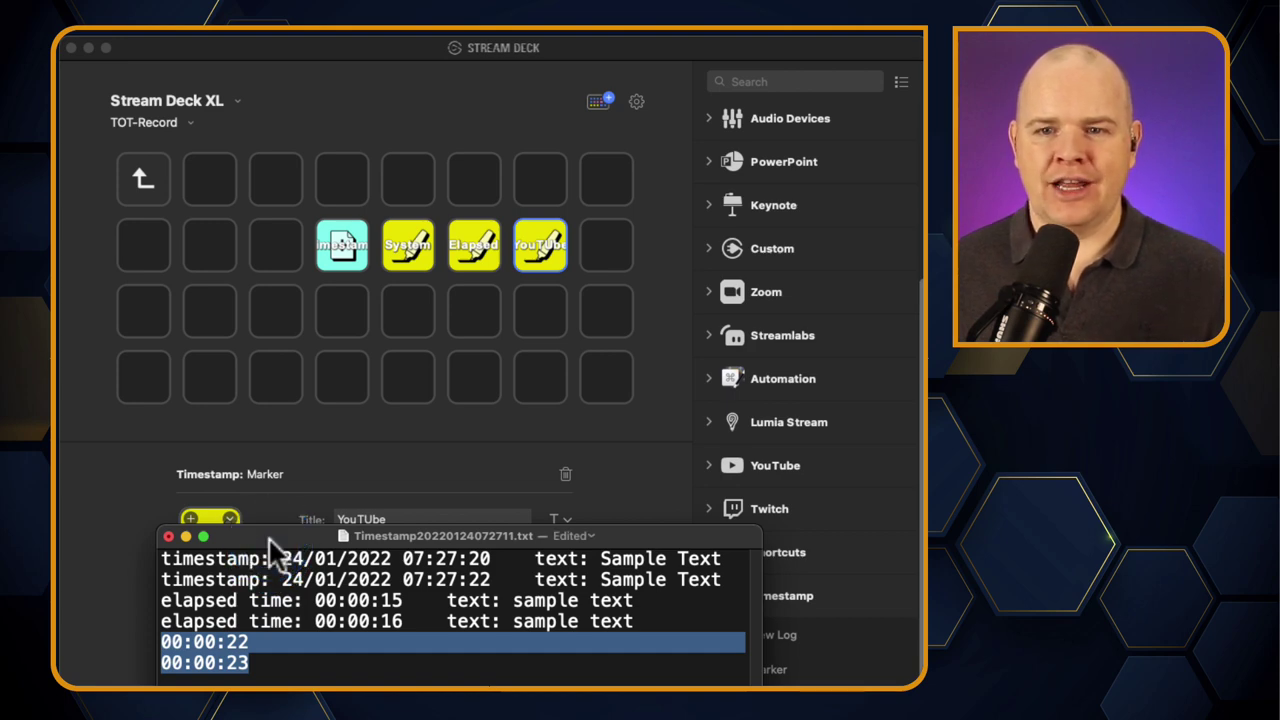
- Delete the Elapsed and System marker keys and select the YouTUbe marker
left_click_drag(263, 357, 476, 247)
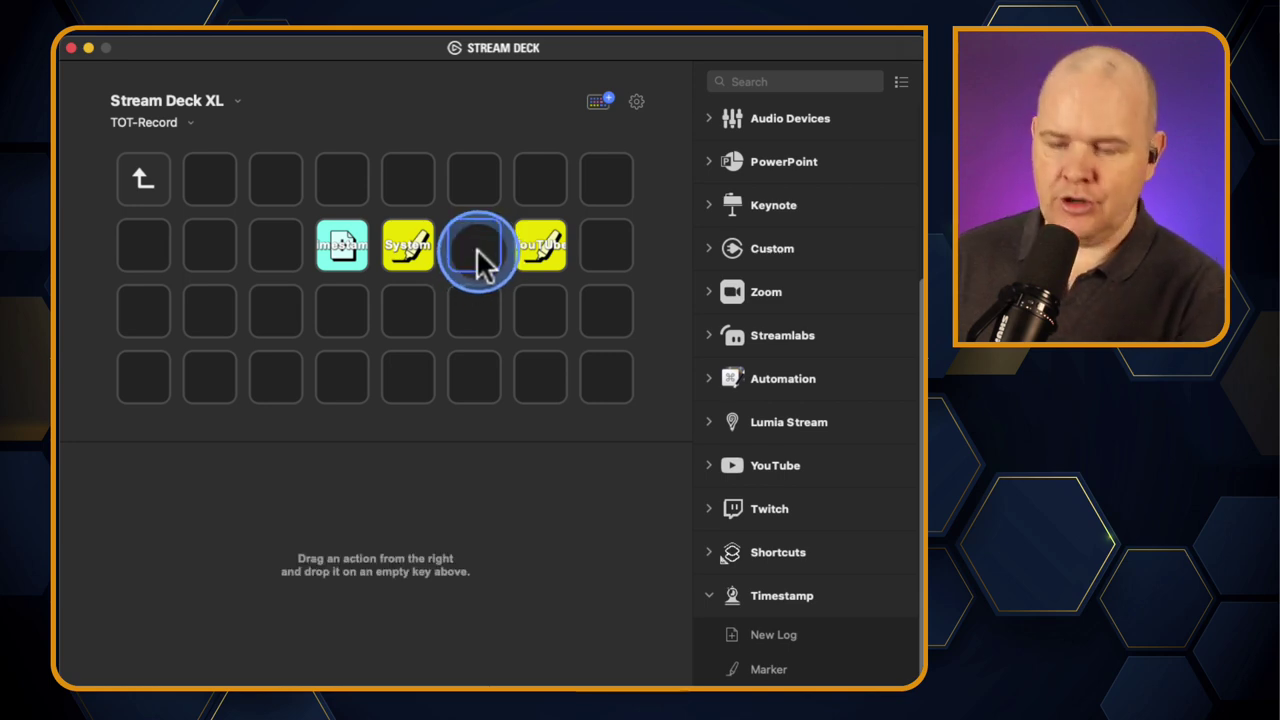
left_click(413, 240)
key("Delete")
left_click(545, 246)
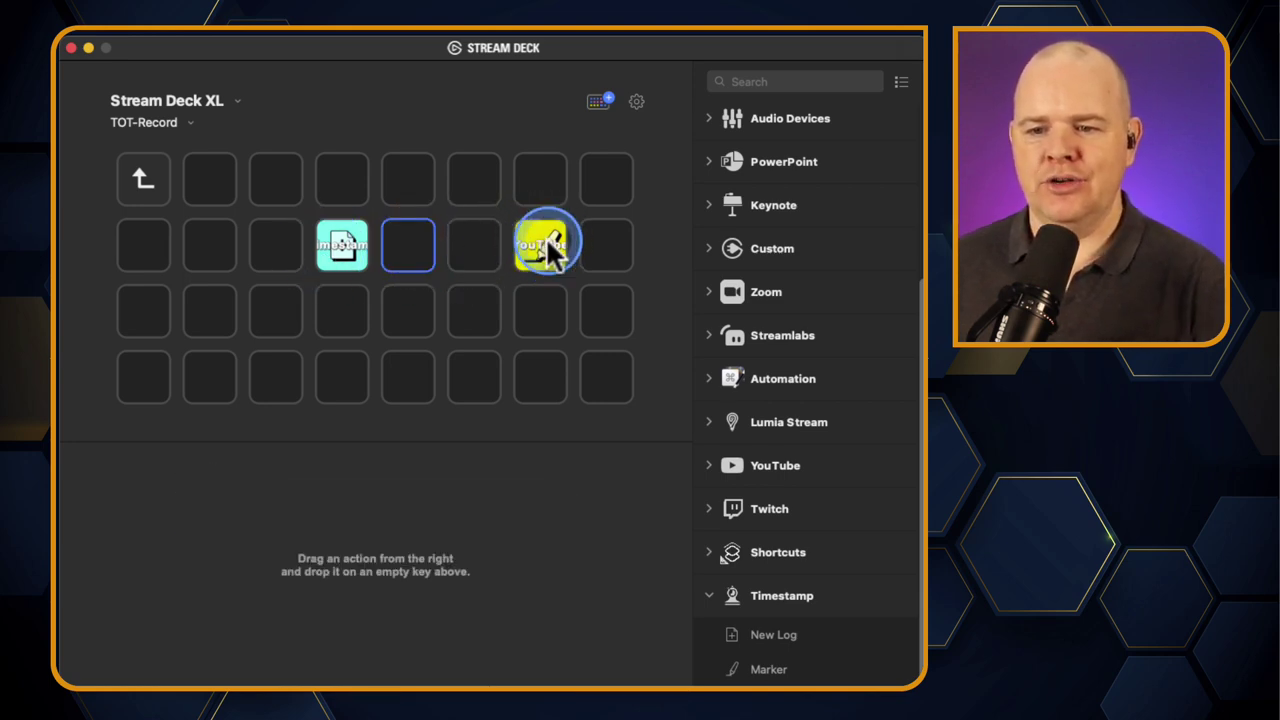
left_click(297, 228)
left_click(324, 244)
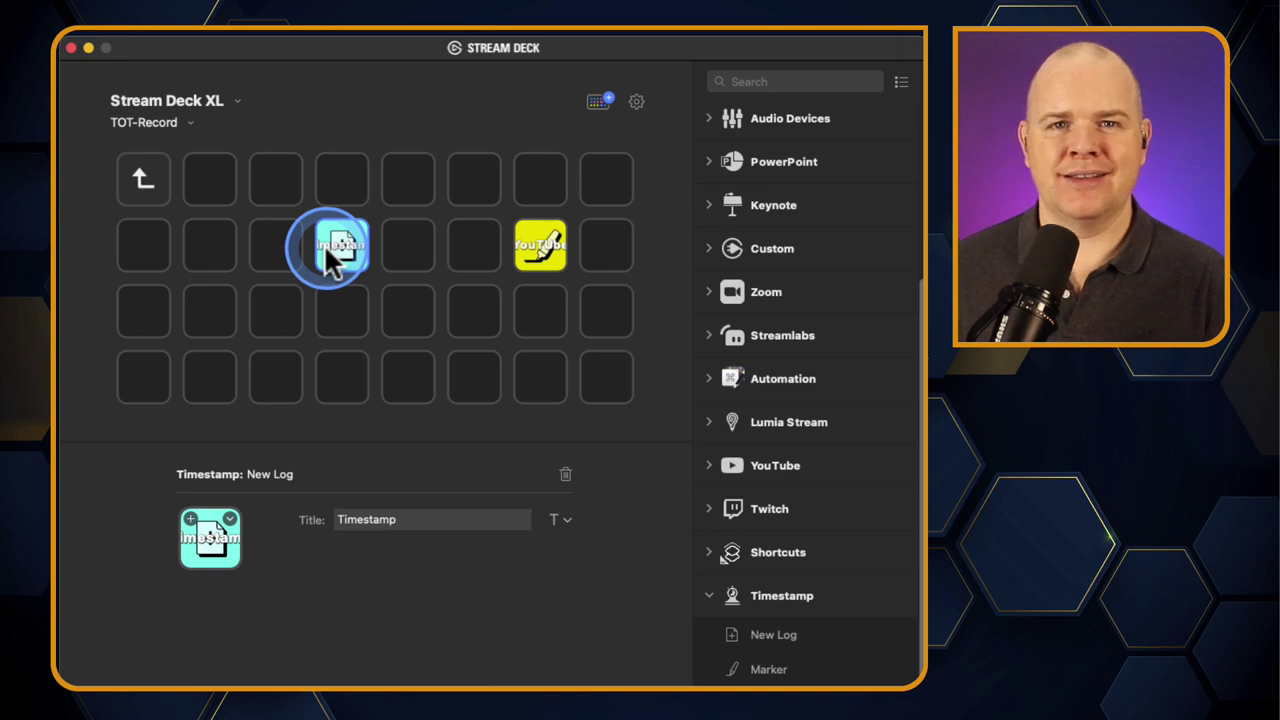
left_click(415, 245)
left_click(544, 246)
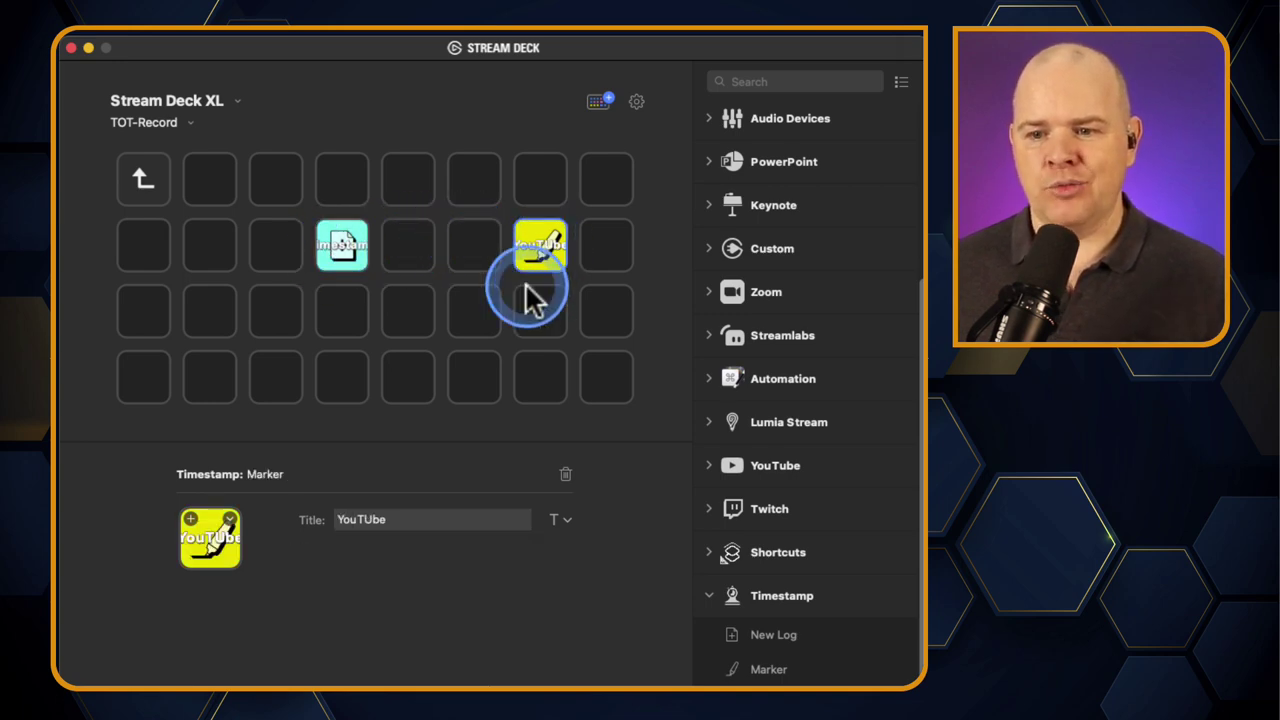
- Delete the two system-time and two elapsed-time entries from Timestamp20220124072711.txt, leaving only the YouTUbe marker's timestamps
left_click_drag(263, 530, 289, 415)
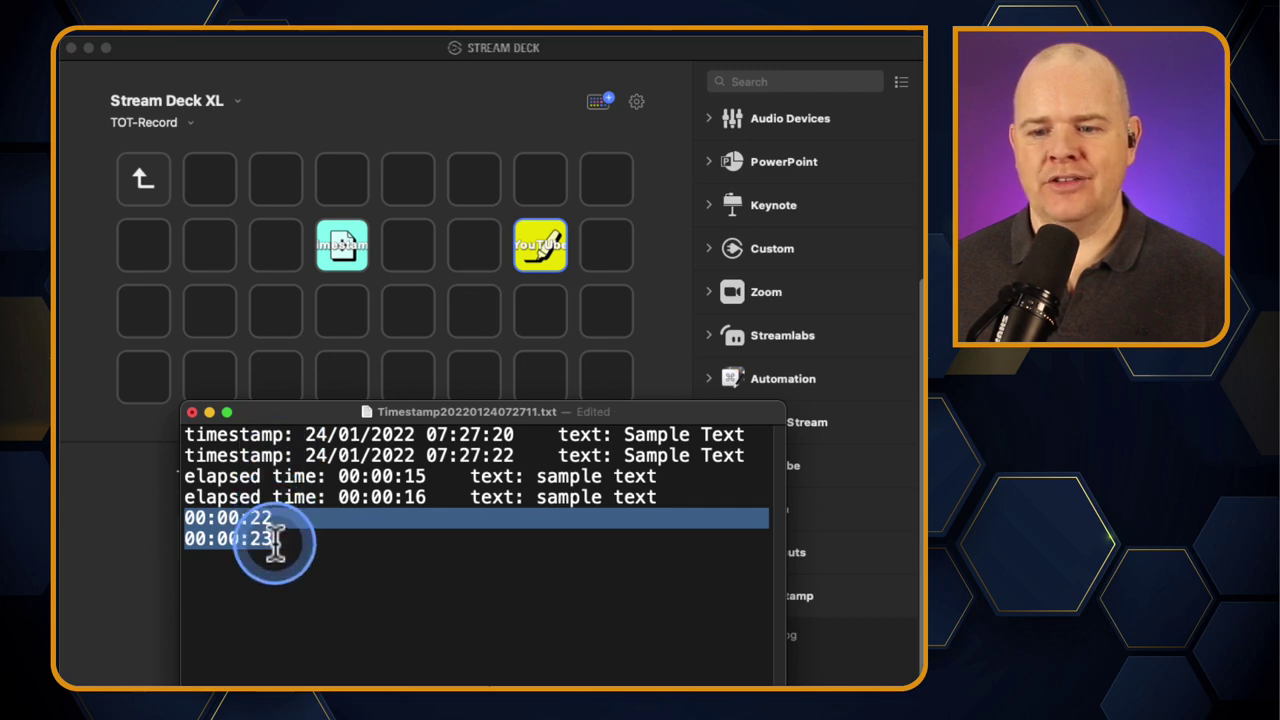
left_click_drag(657, 495, 184, 455)
key("shift+Up")
key("BackSpace")
key("Delete")
left_click(224, 458)
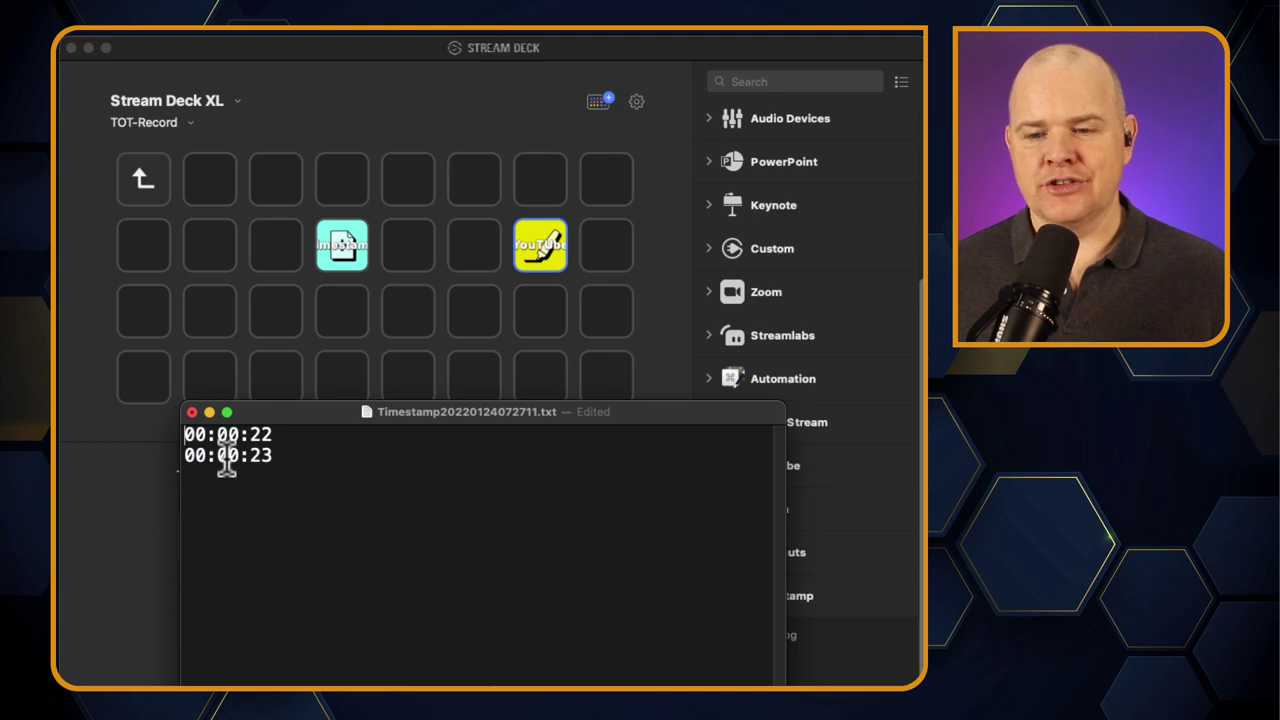
- Add the chapter text Title after the 00:00:22 timestamp and return to the Stream Deck window
left_click_drag(245, 452, 304, 436)
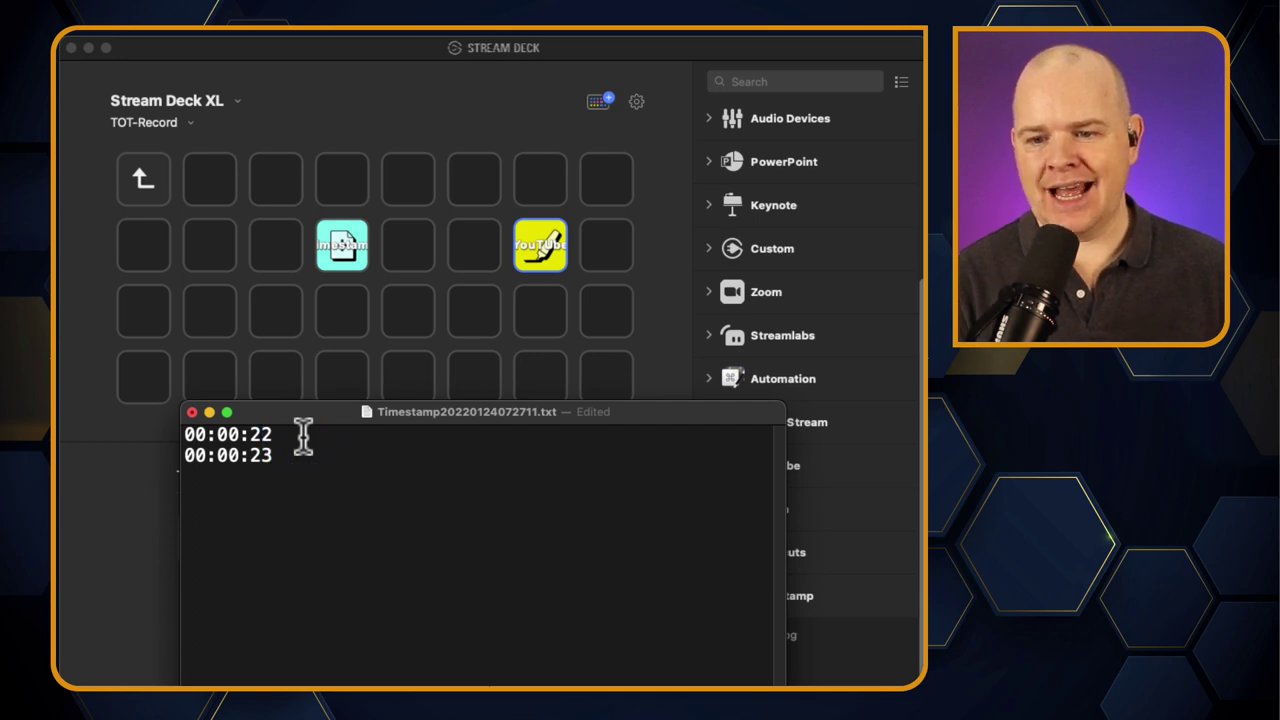
type("Title")
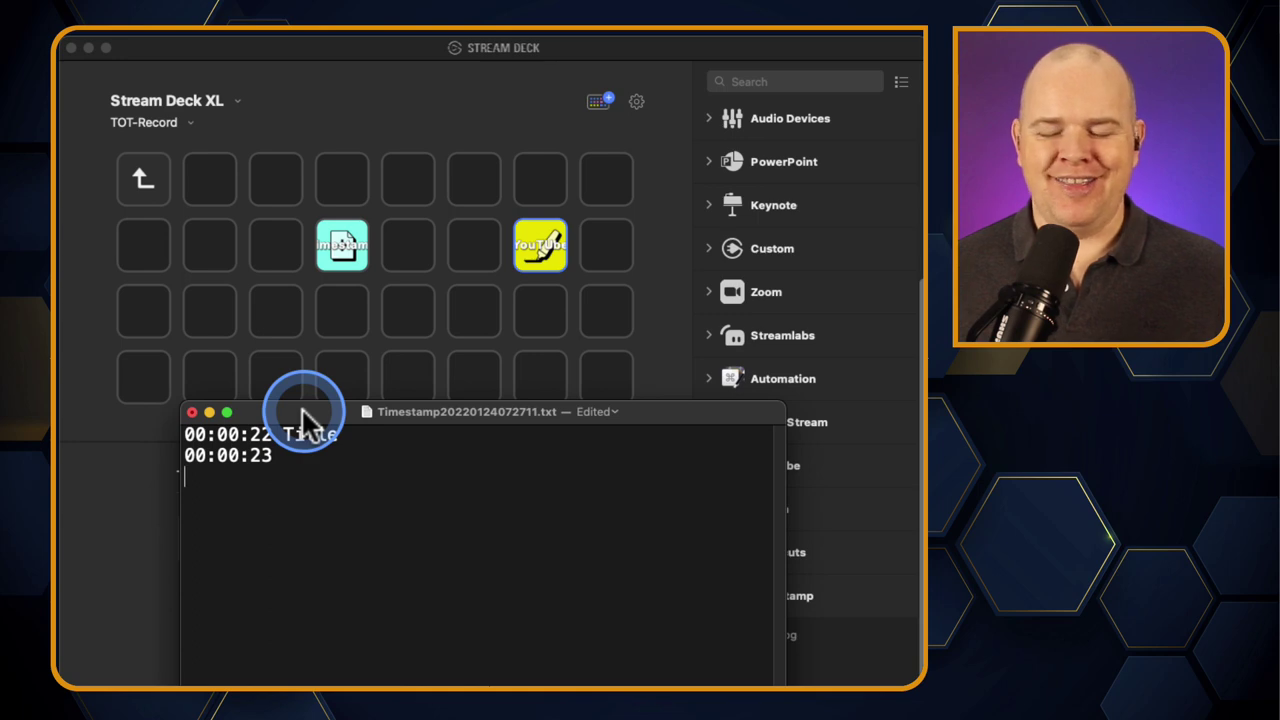
left_click(722, 560)
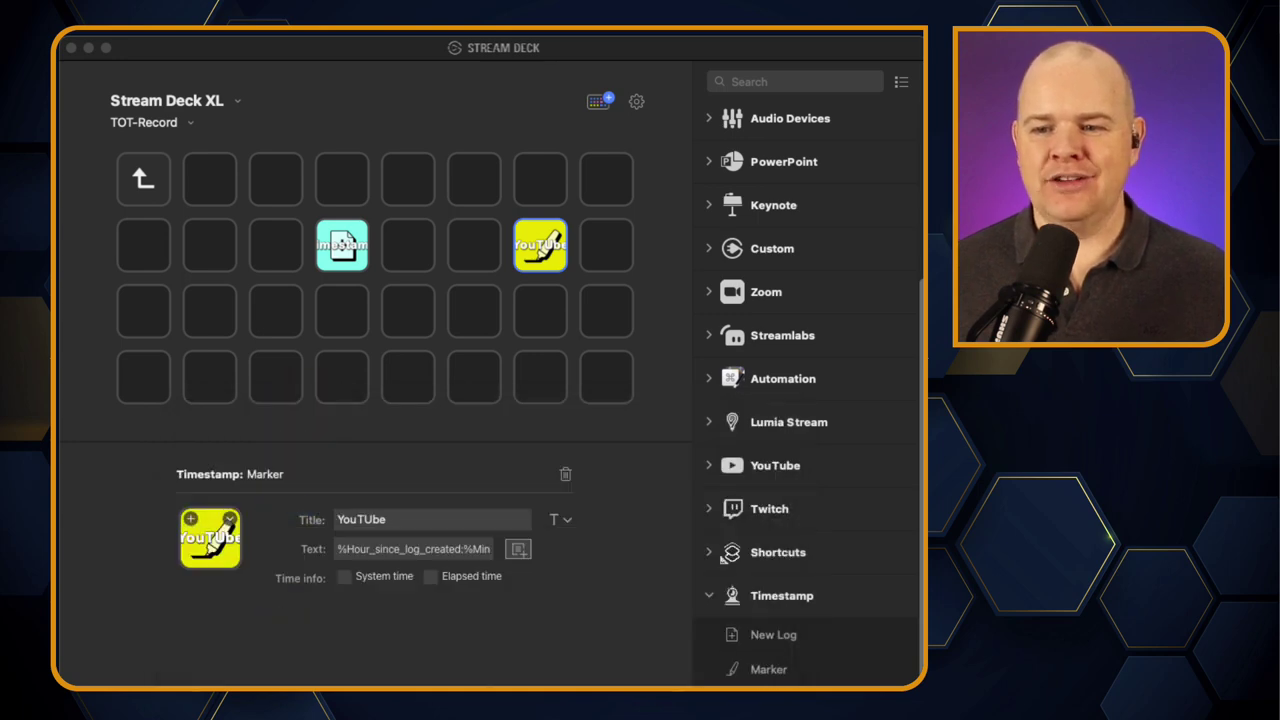
- Move the New Log key to the first slot of the second row and the YouTUbe marker to the second
left_click(548, 240)
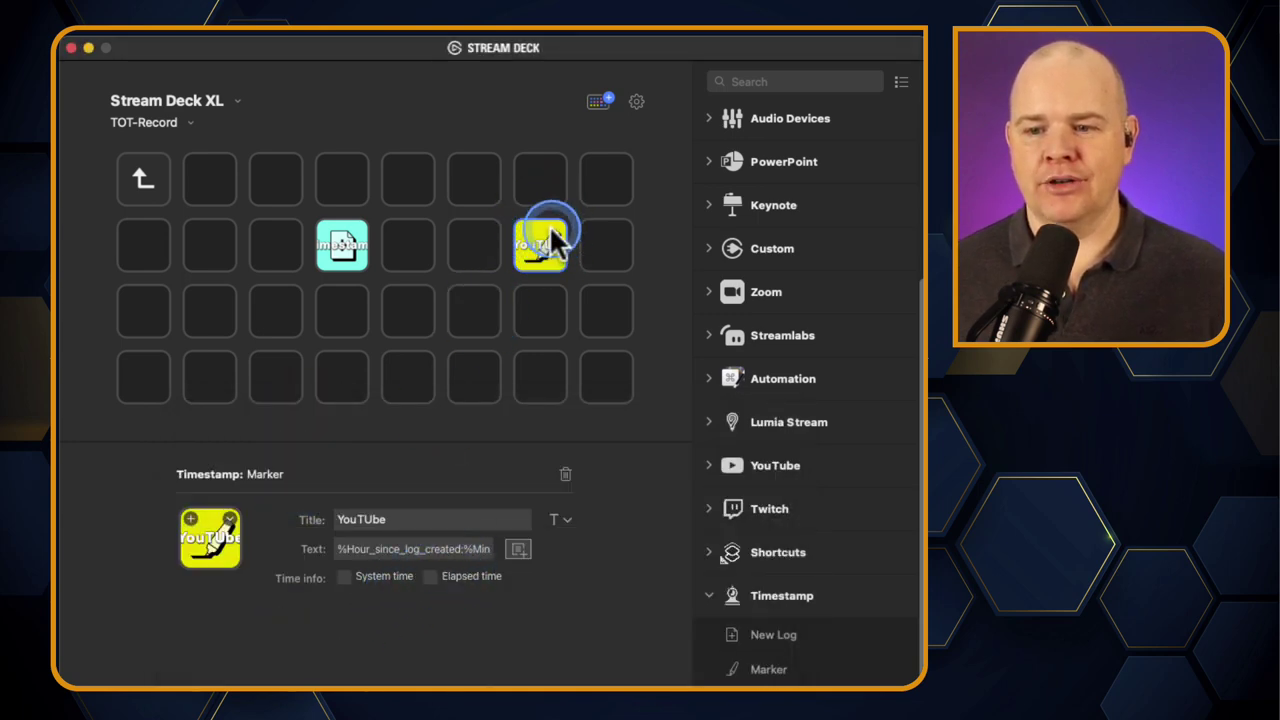
left_click_drag(548, 240, 139, 247)
mouse_move(405, 260)
left_mouse_down()
mouse_move(135, 252)
mouse_move(205, 260)
left_mouse_up()
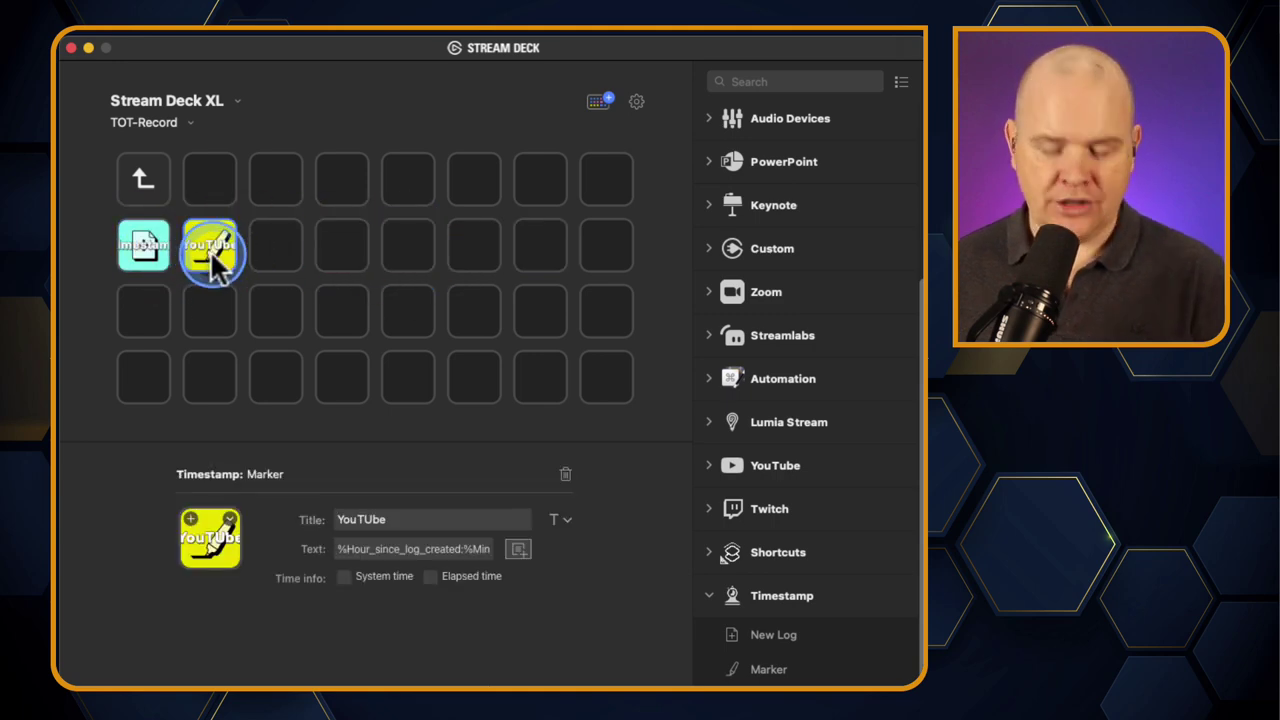
- Duplicate the YouTUbe marker into the six remaining empty keys of the second row
left_click(272, 250)
key("super+v")
left_click(351, 254)
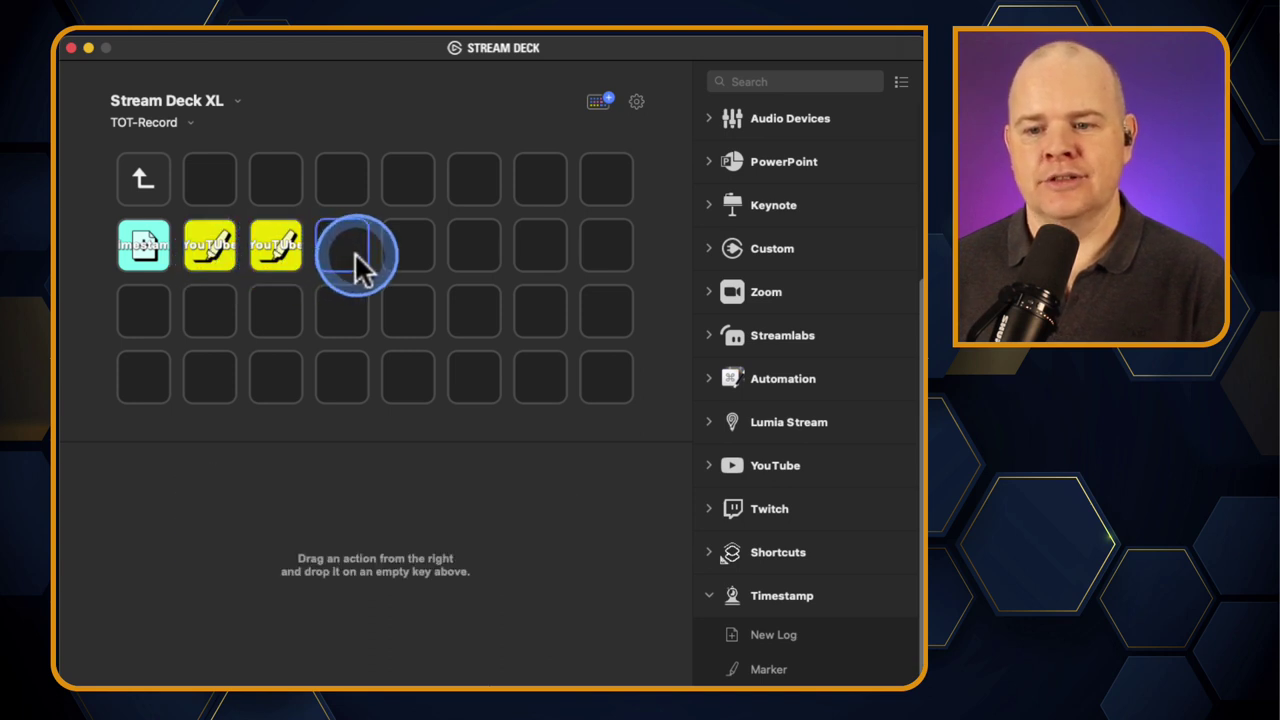
key("super+v")
left_click(396, 245)
key("super+v")
left_click(472, 247)
key("super+v")
left_click(536, 243)
key("super+v")
left_click(613, 240)
key("super+v")
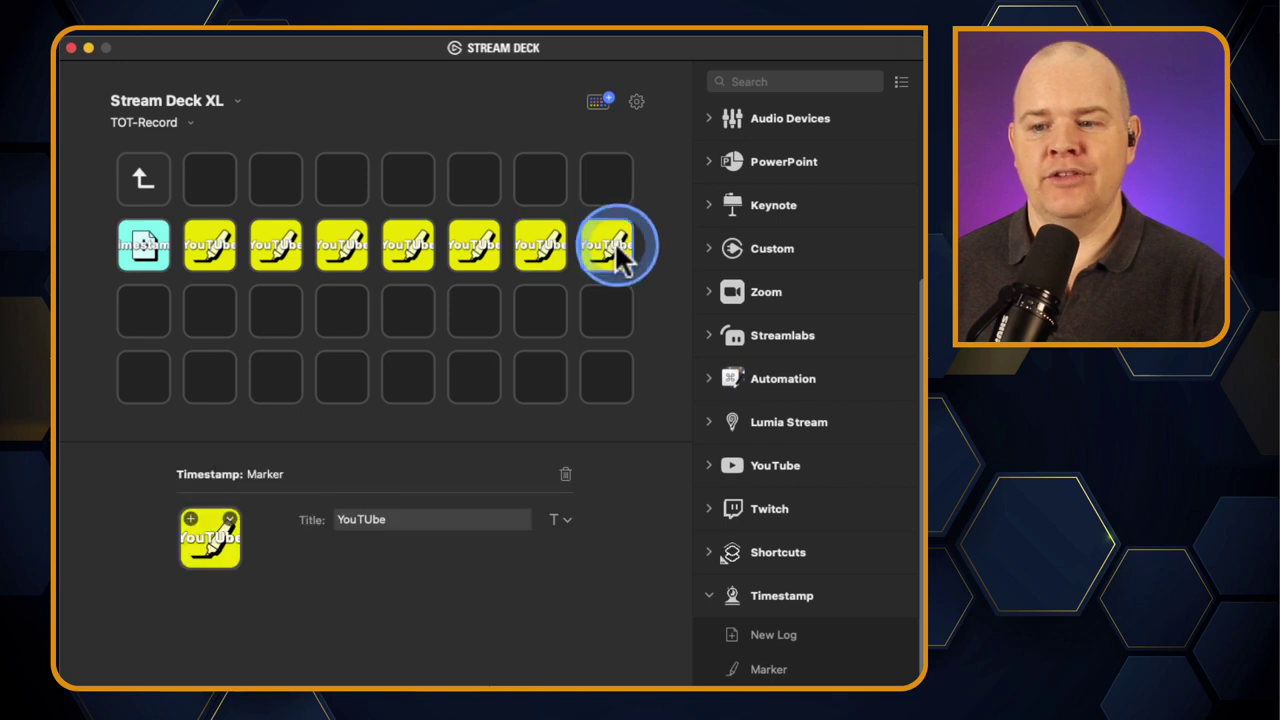
- Append " Section 1" to the end of the first YouTUbe marker's log text
left_click(205, 250)
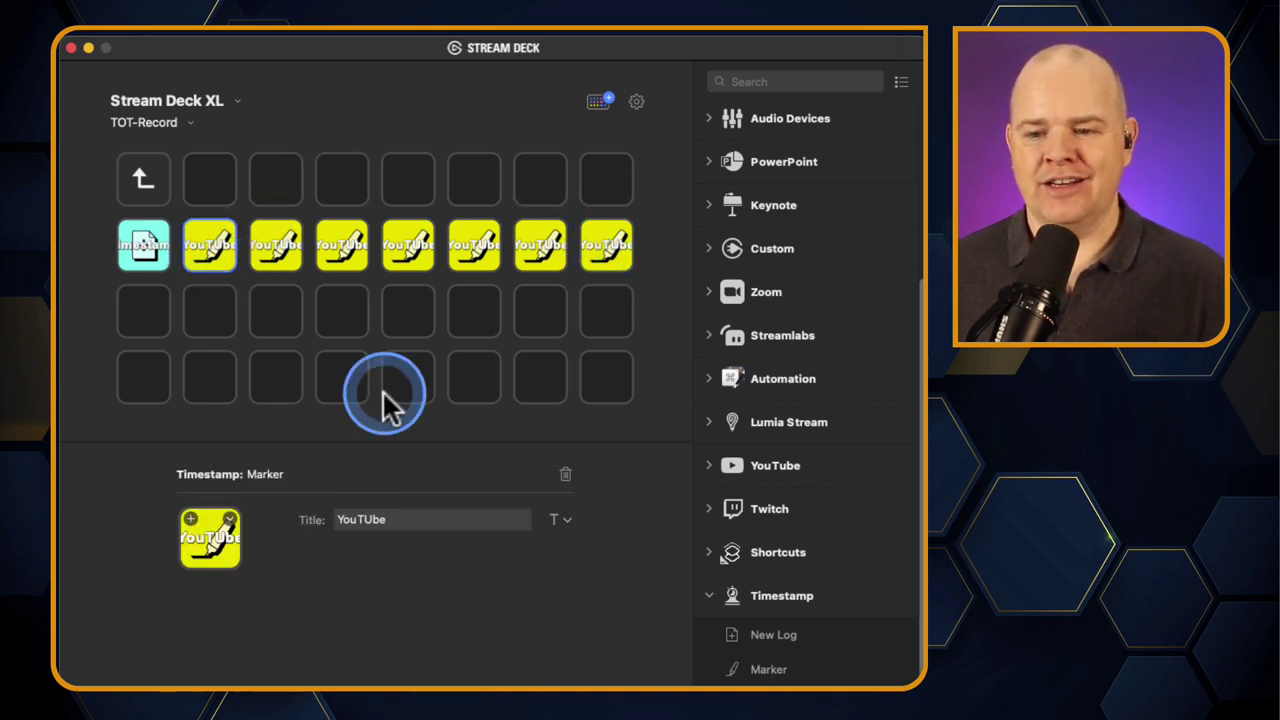
left_click_drag(437, 546, 534, 554)
left_click(500, 546)
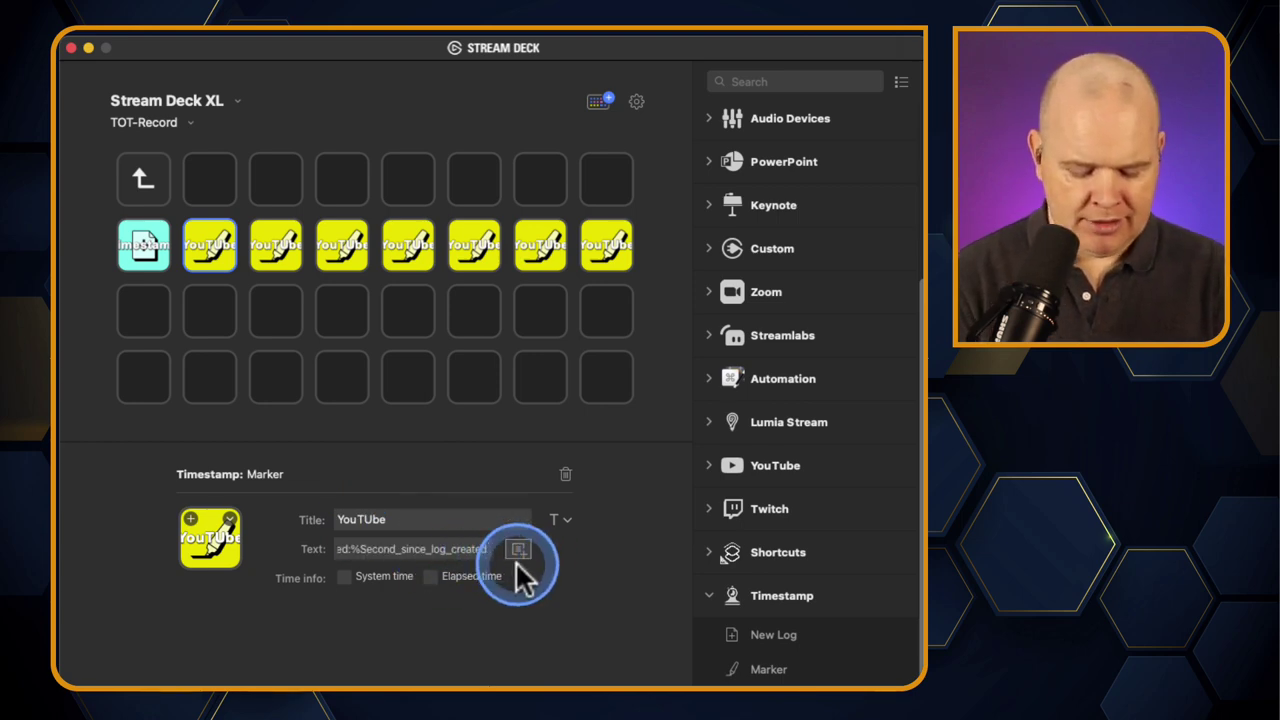
type("Section")
left_click(515, 561)
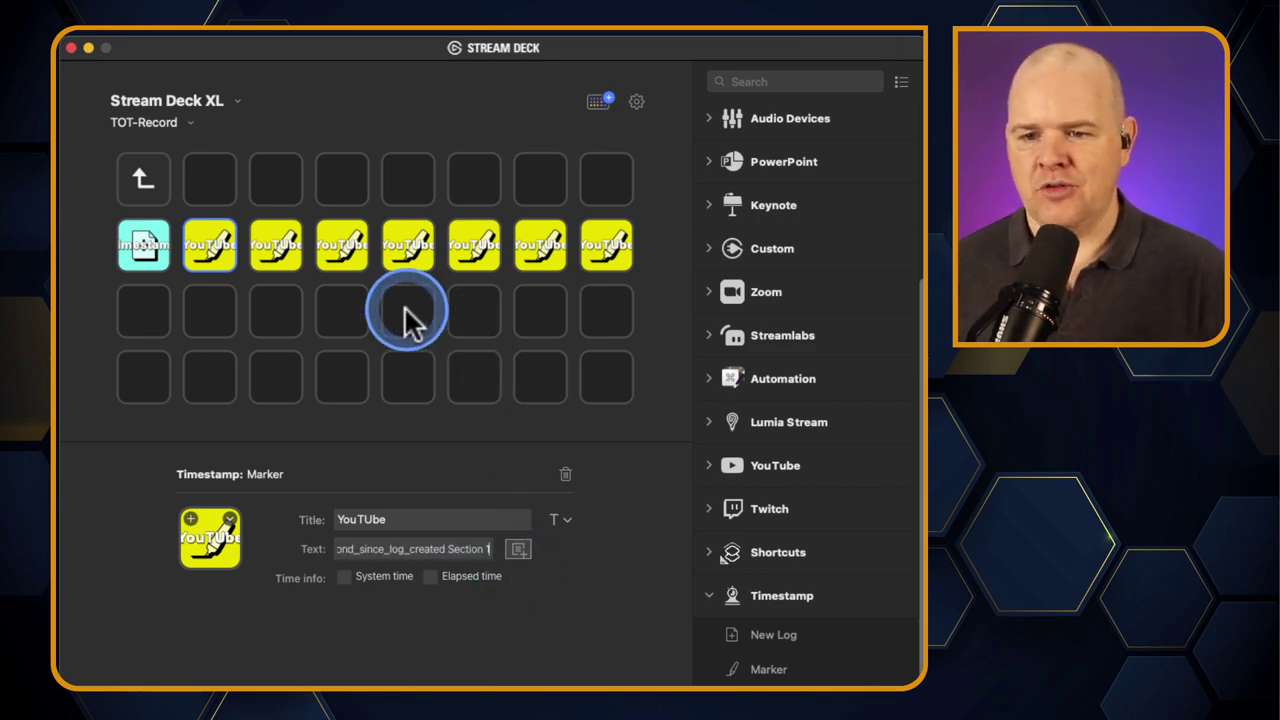
- Append " Section 2" to the end of the second YouTUbe marker's log text
left_click(276, 248)
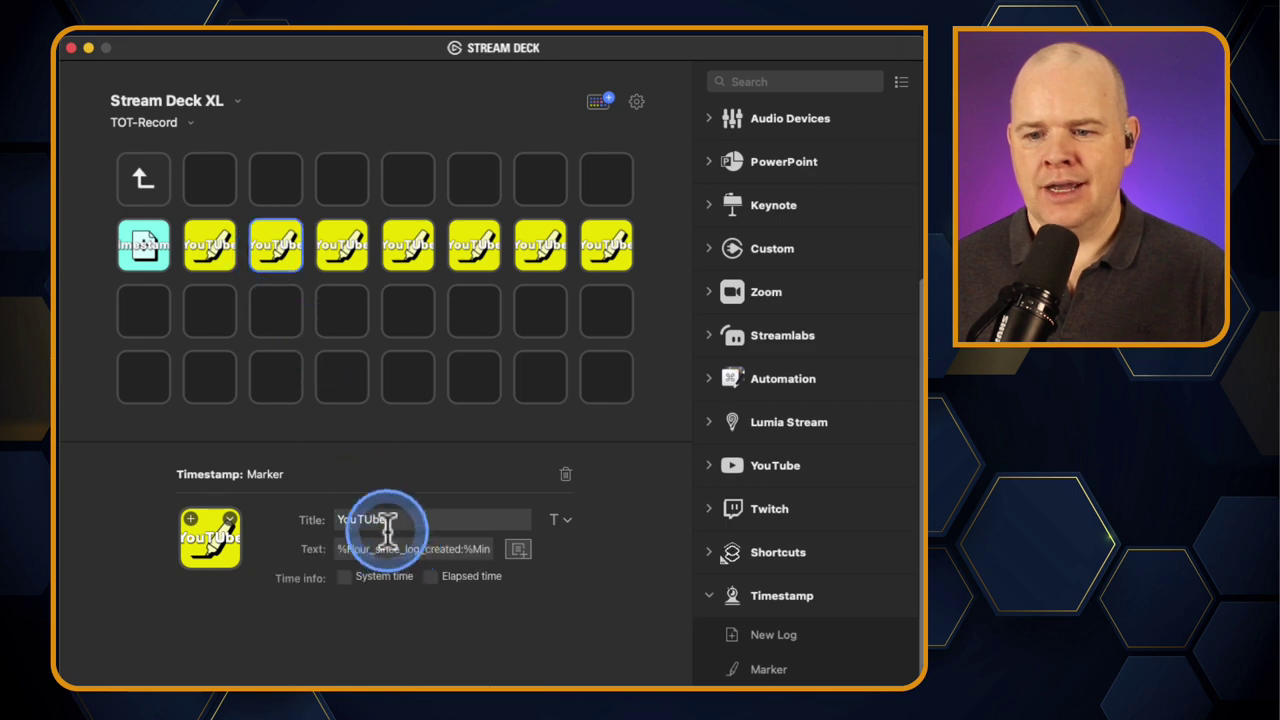
left_click(446, 549)
left_click_drag(446, 549, 533, 543)
left_click(558, 582)
type("Second")
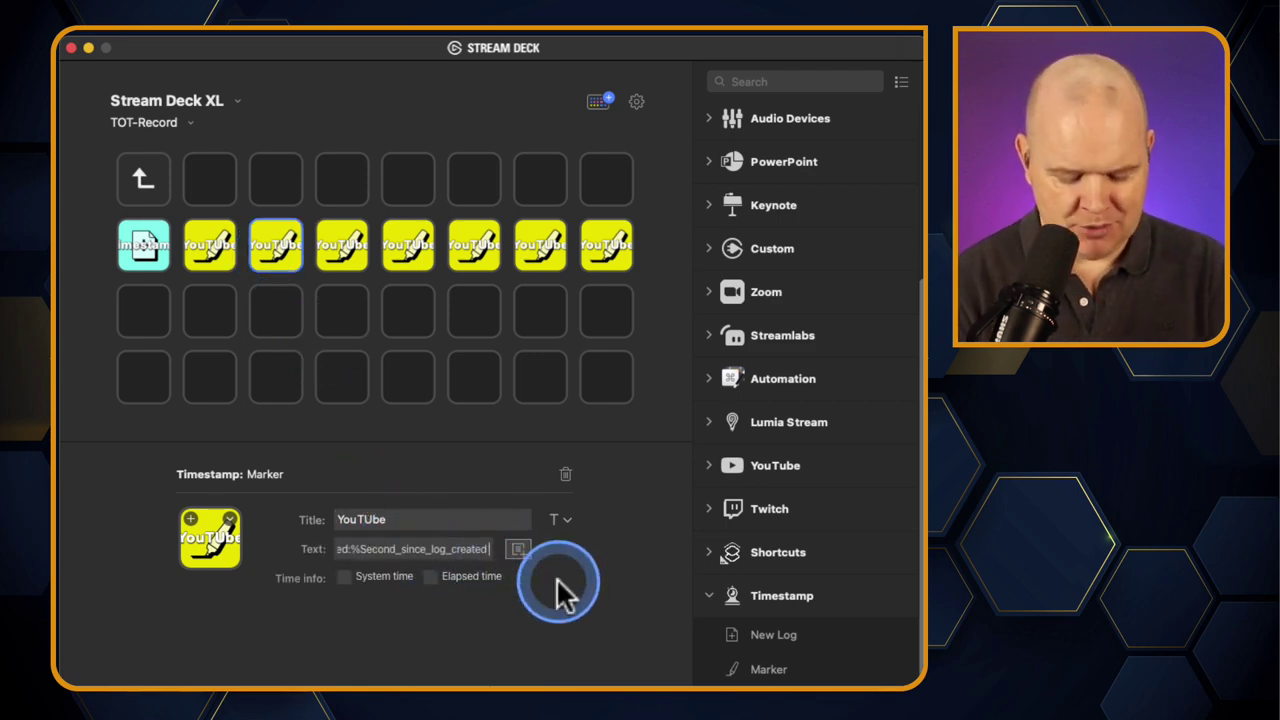
left_click(556, 577)
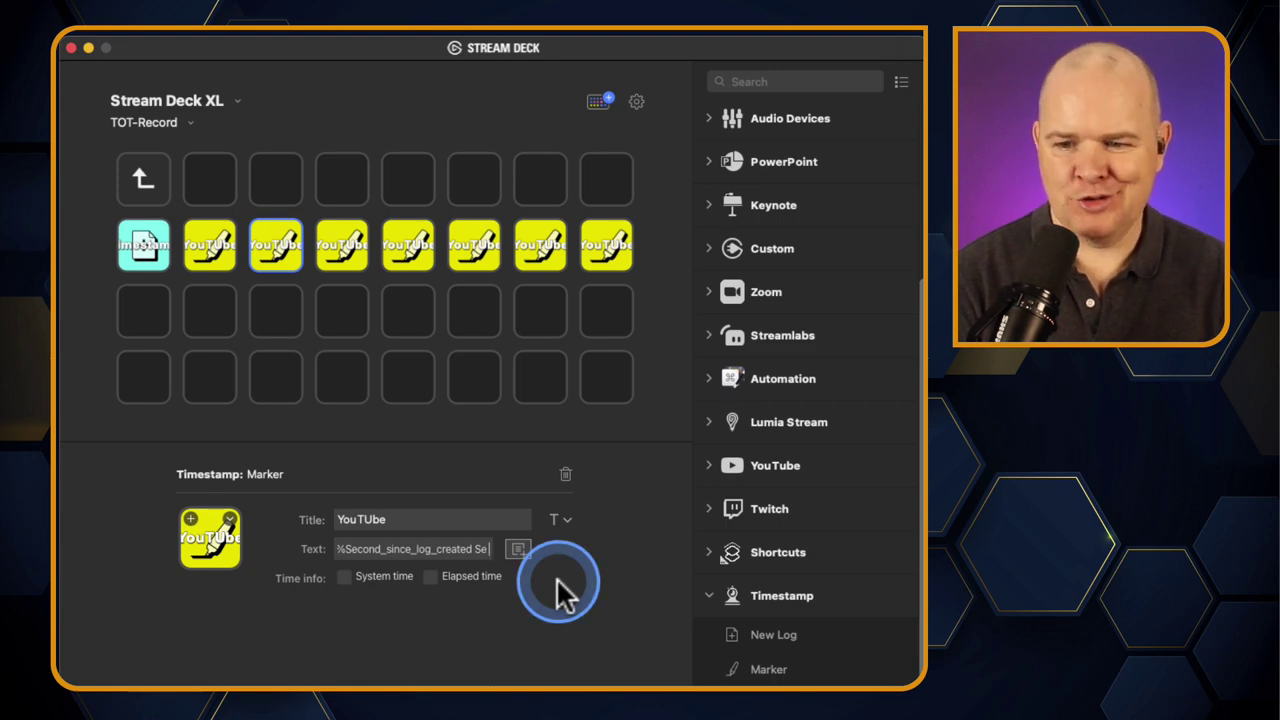
type("ction")
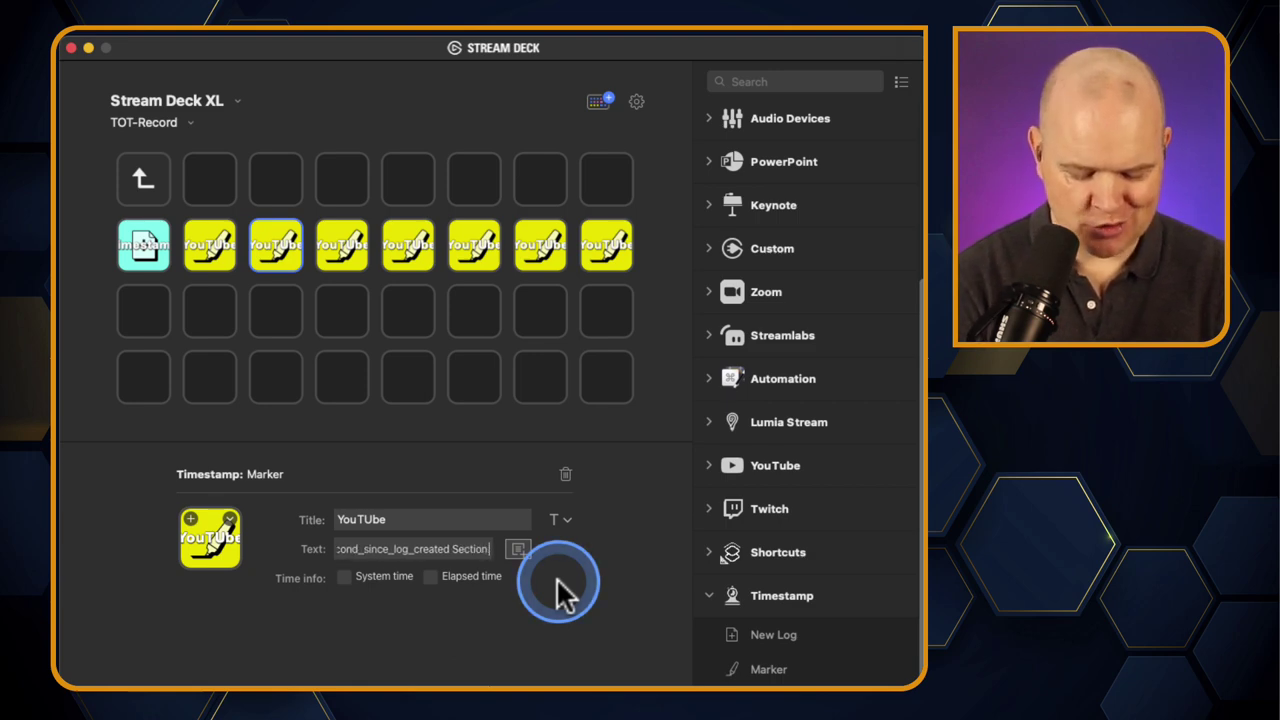
type(" 2")
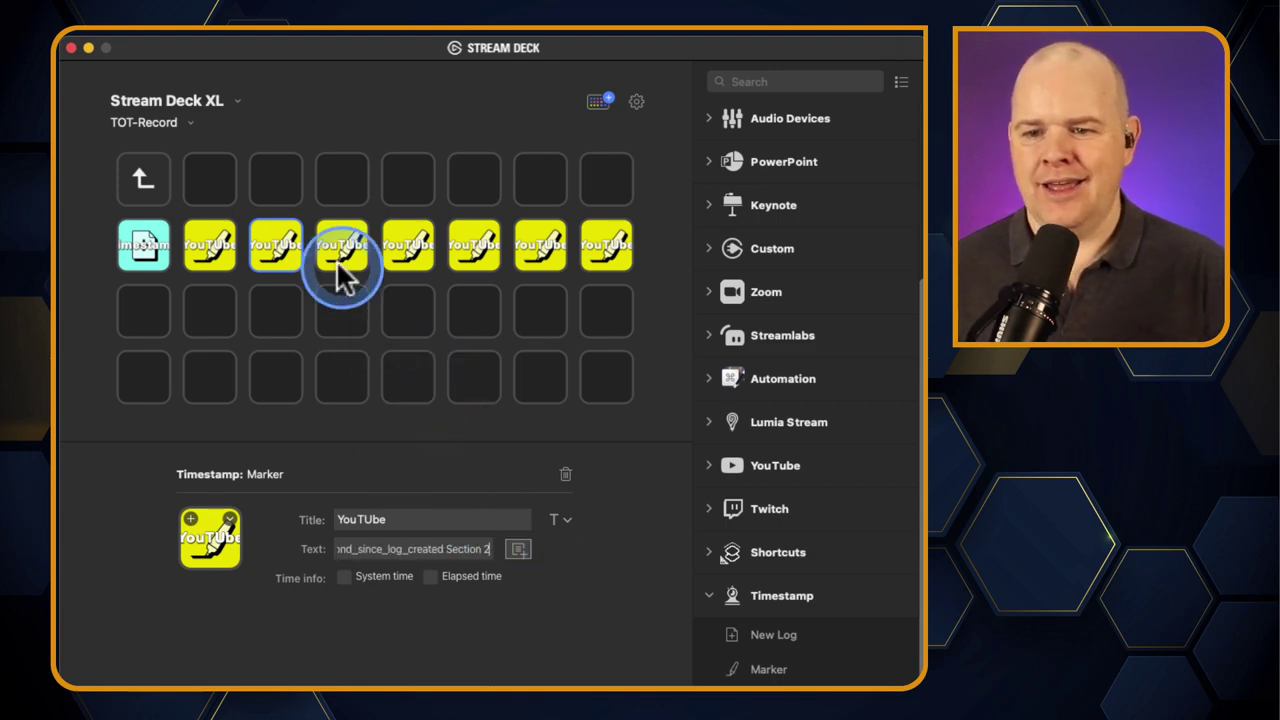
- Append " Product 1" to the end of the third YouTUbe marker's log text
left_click(336, 260)
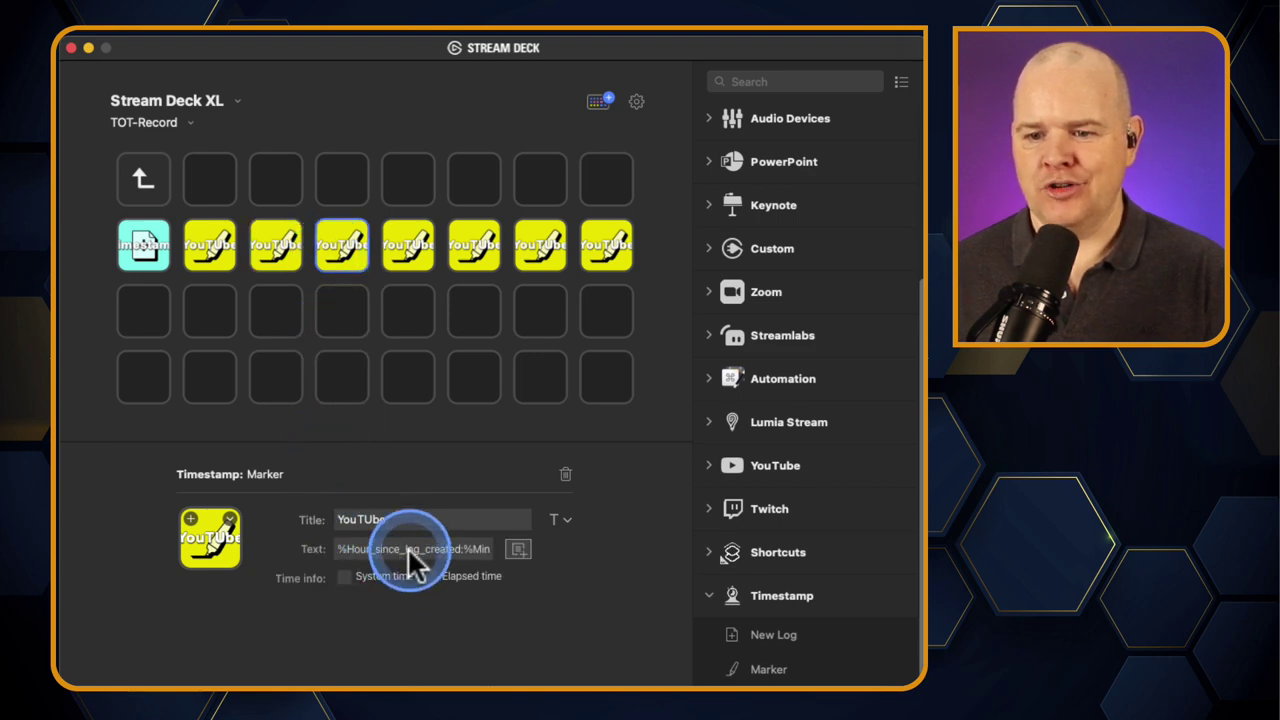
left_click_drag(417, 548, 537, 548)
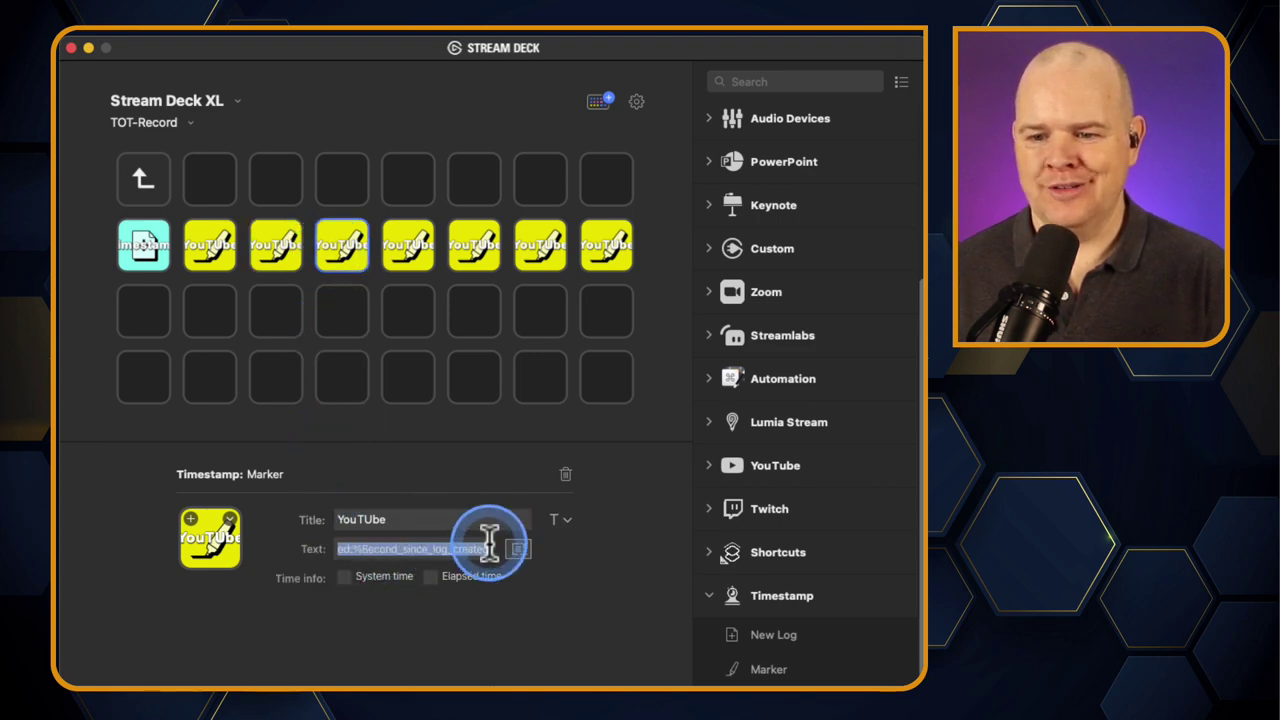
left_click(494, 548)
type("Pe")
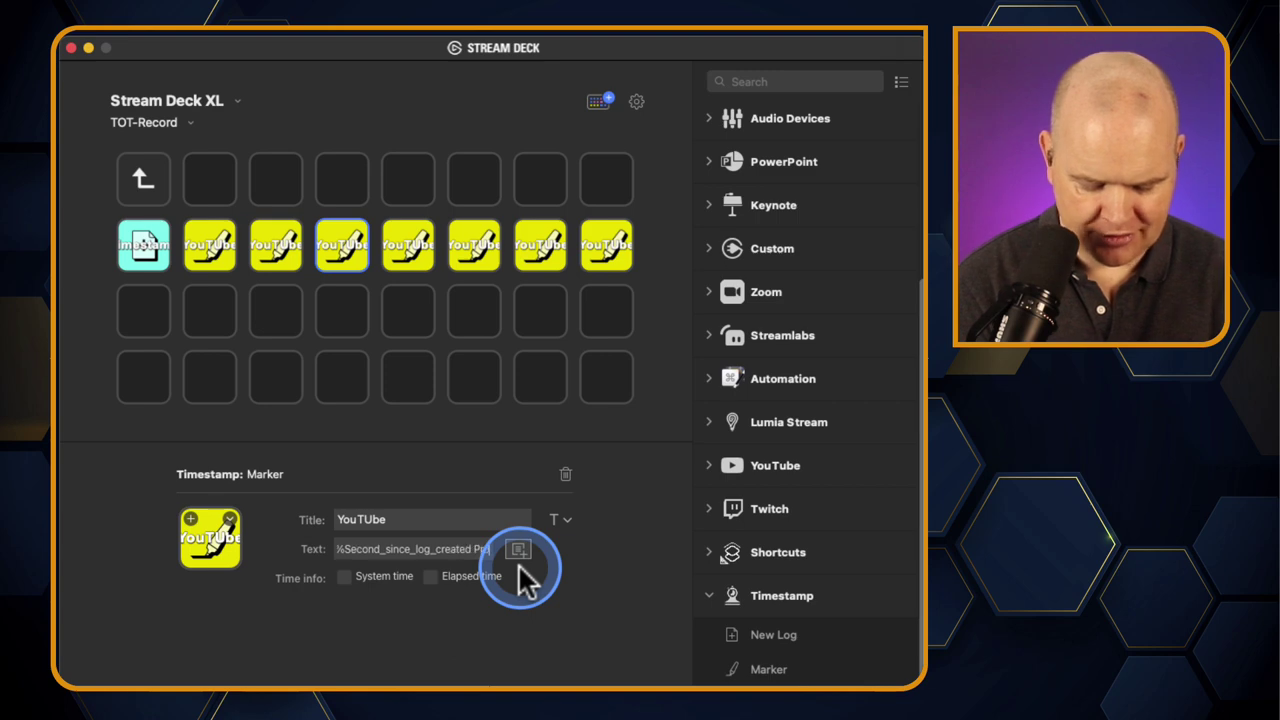
type("oduc")
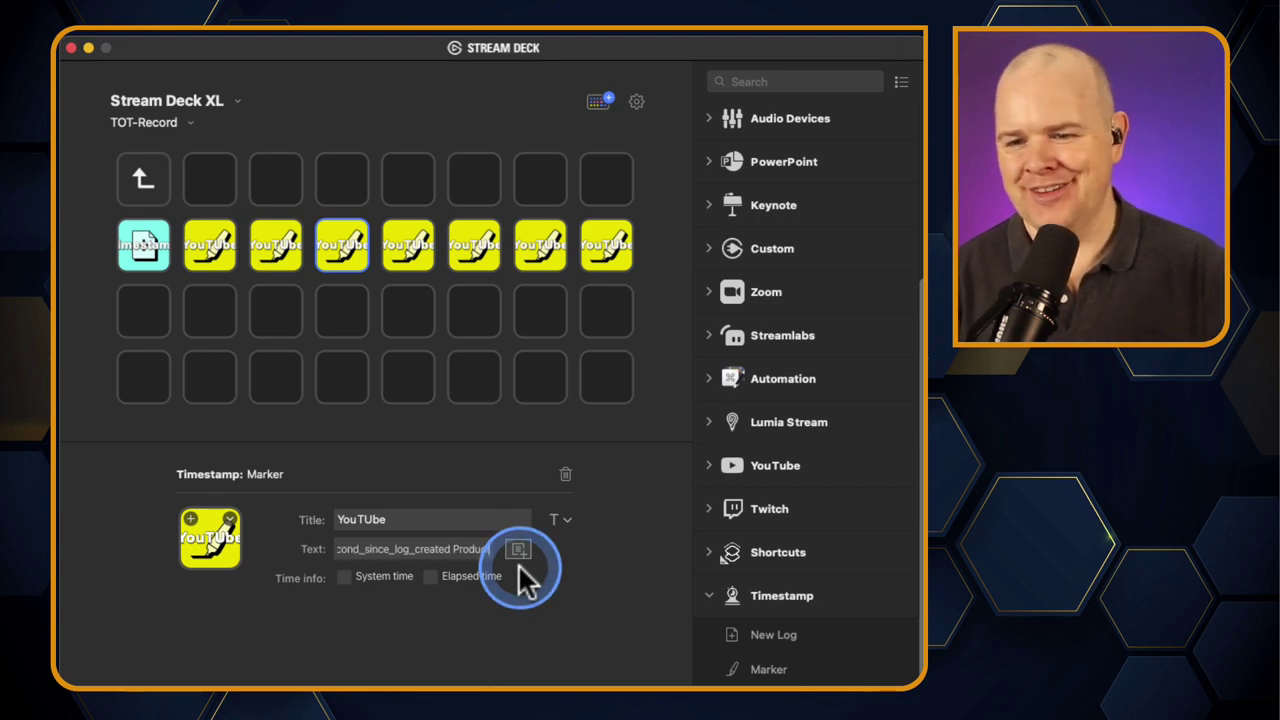
type("ts")
left_click(394, 315)
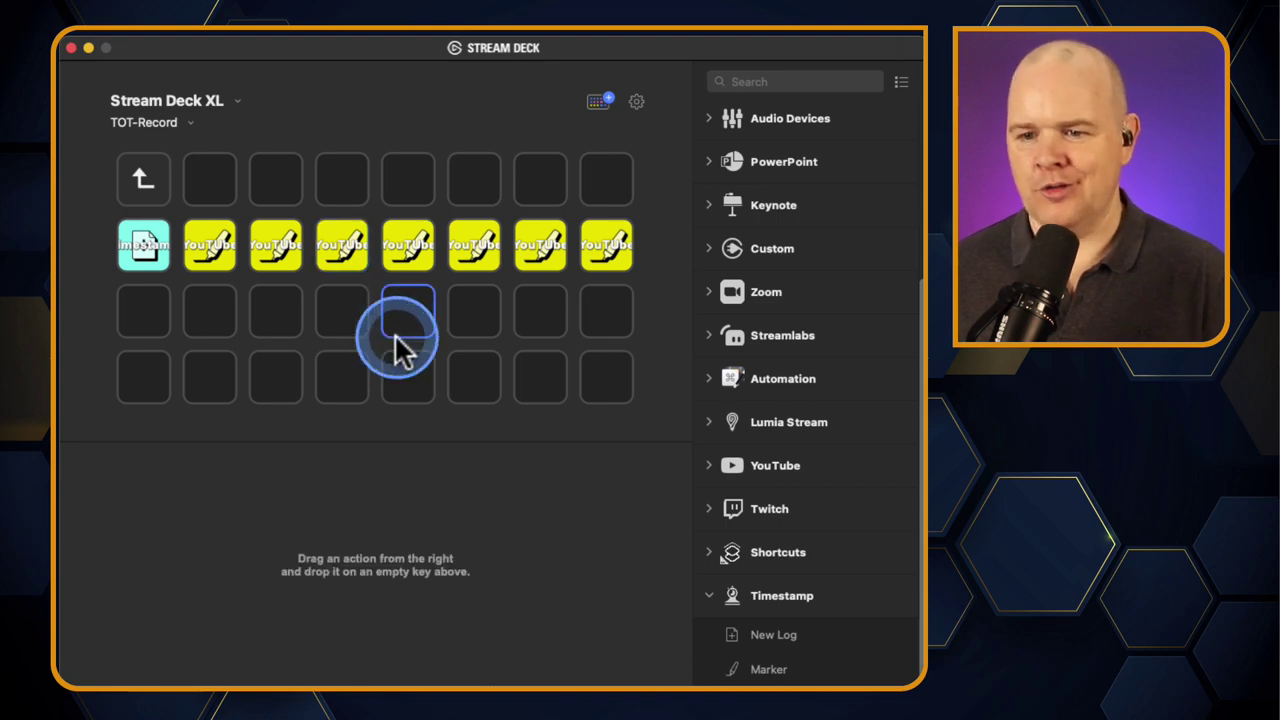
- Delete the four surplus YouTUbe markers that follow the third one in the second row
left_click(400, 270)
mouse_move(414, 271)
left_mouse_down()
mouse_move(525, 235)
mouse_move(488, 255)
left_mouse_up()
left_click(488, 250)
key("Delete")
left_click(540, 243)
key("Delete")
left_click(605, 240)
key("Delete")
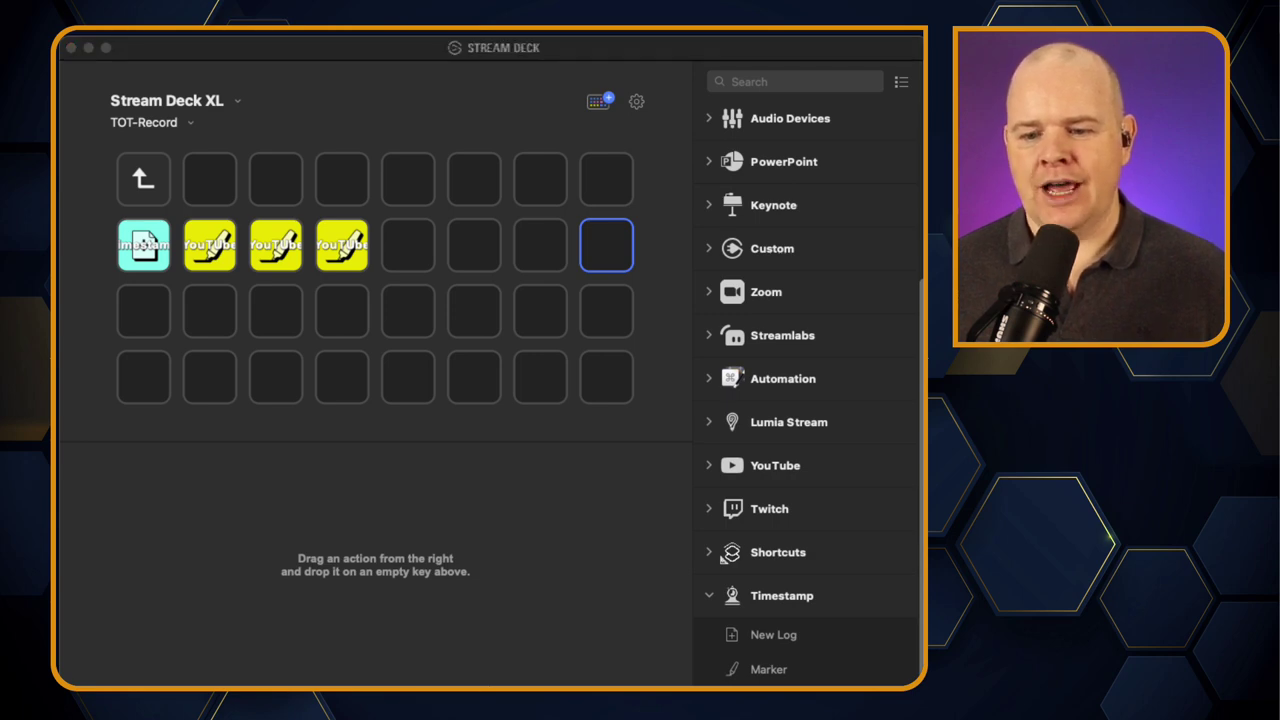
- Enlarge all the text of Timestamp20220124073039.txt to read its entries, and return to the Stream Deck window
key("super+a")
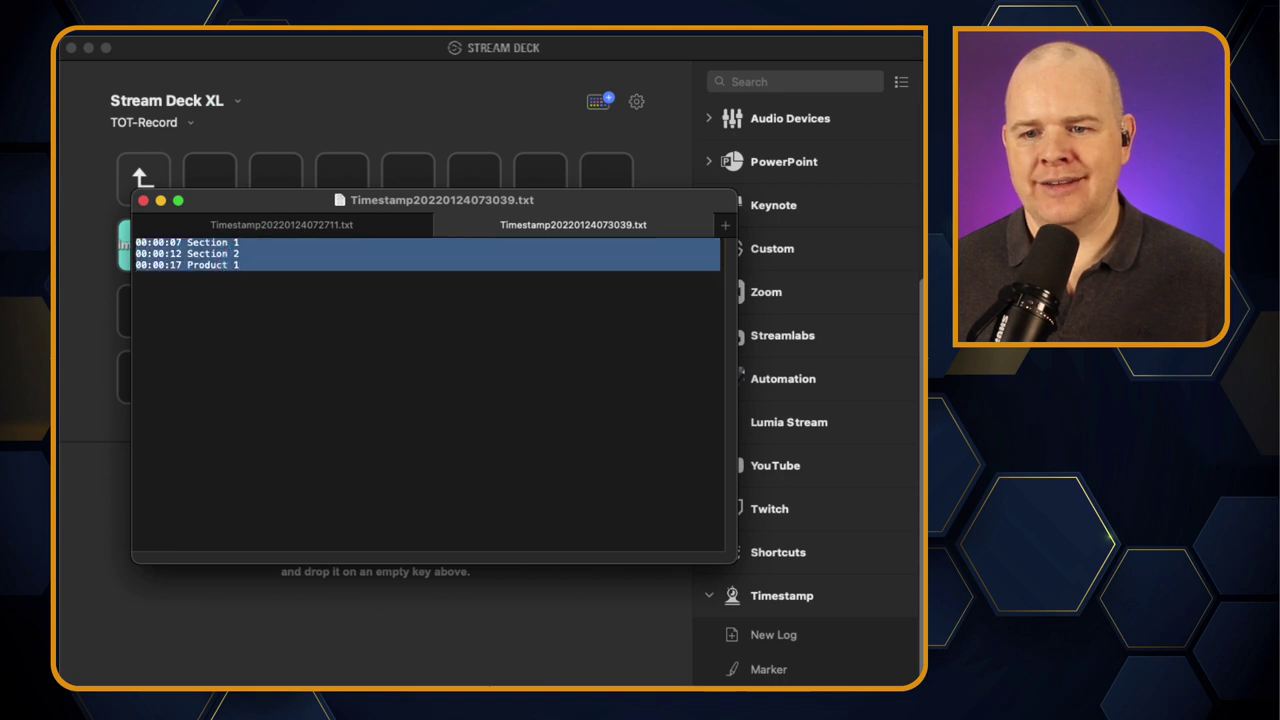
key("super+plus")
key("super+plus")
key("super+plus")
key("super+plus")
key("super+plus")
key("super+plus")
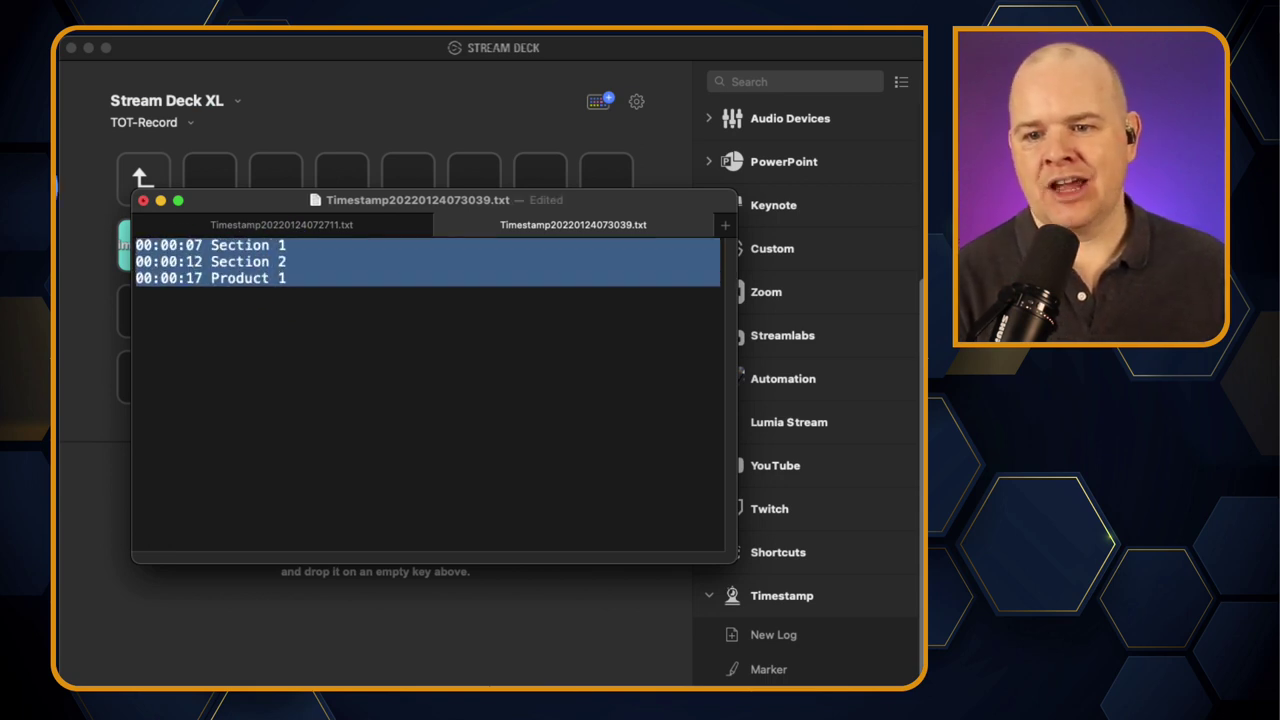
key("super+plus")
key("super+plus")
key("super+plus")
key("super+plus")
key("super+plus")
key("super+plus")
key("super+plus")
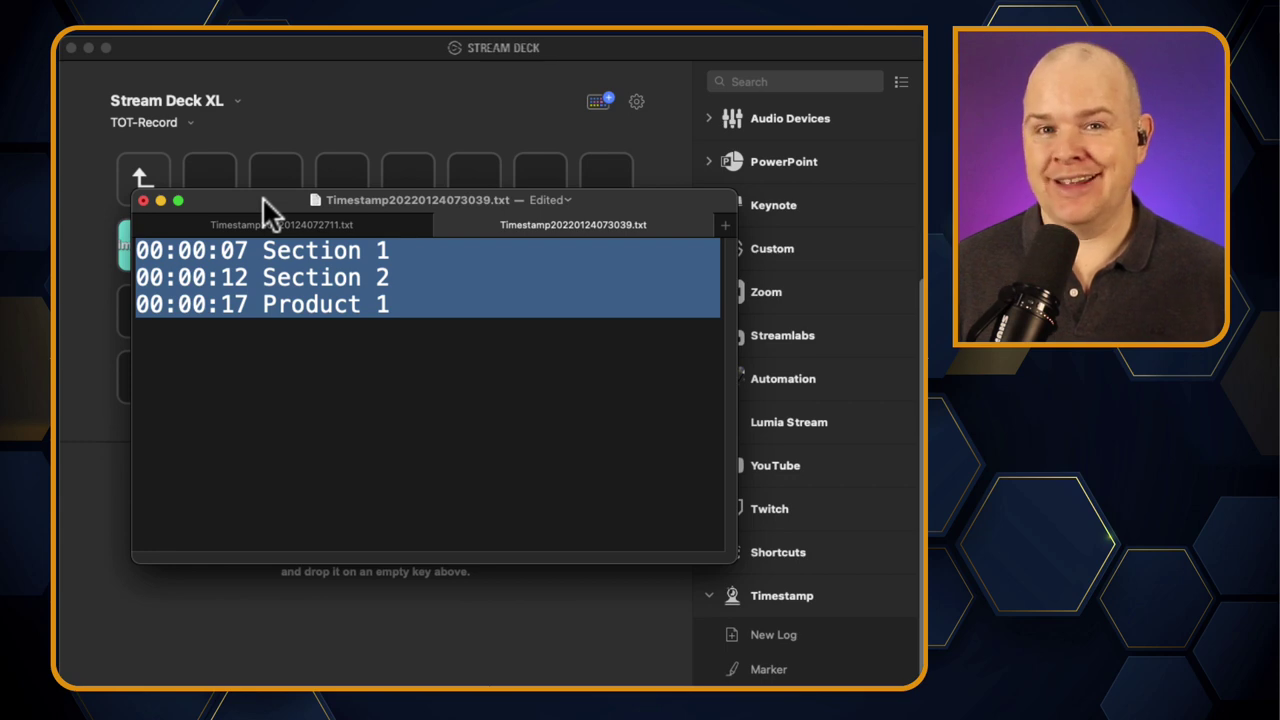
left_click(337, 684)
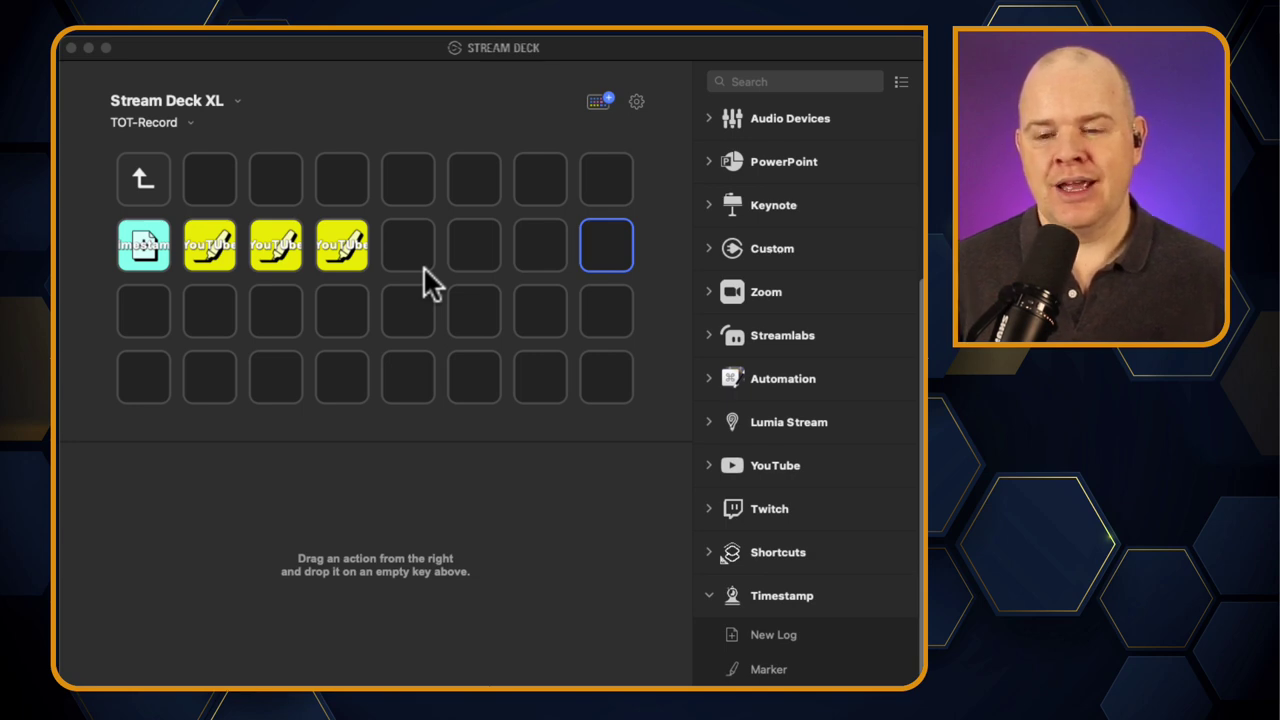
left_click(204, 246)
left_click(335, 245)
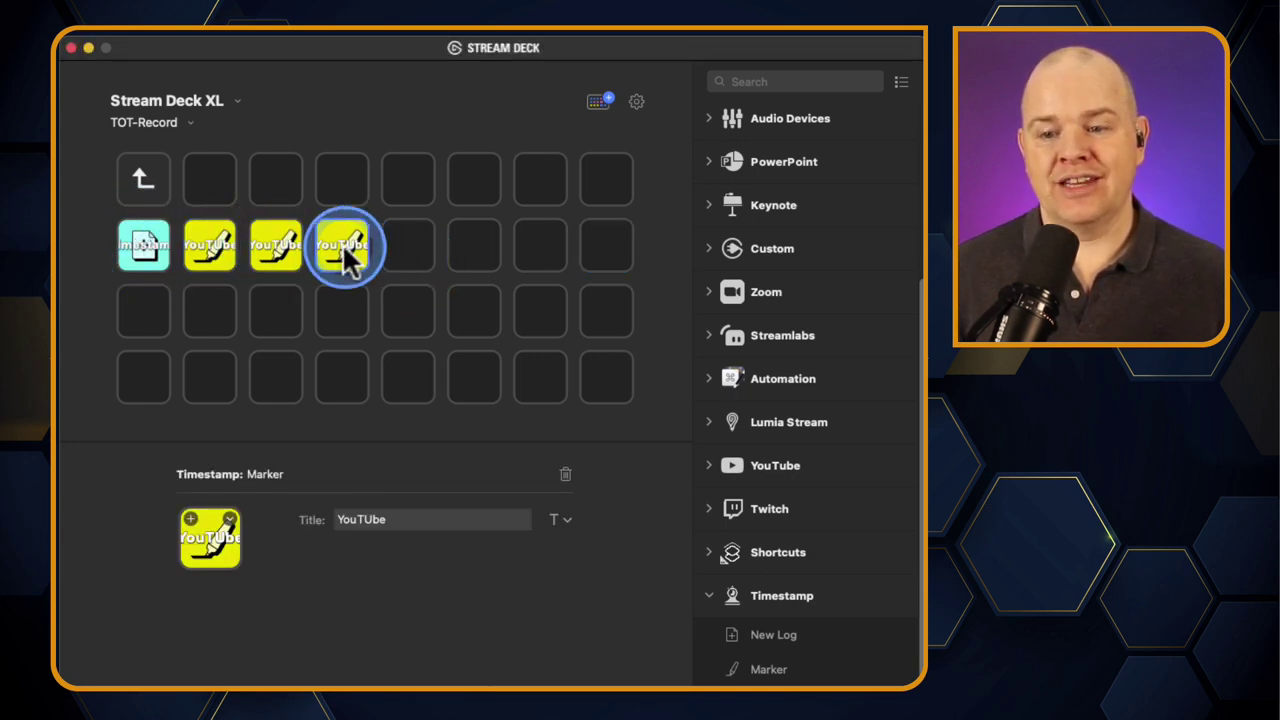
left_click(219, 242)
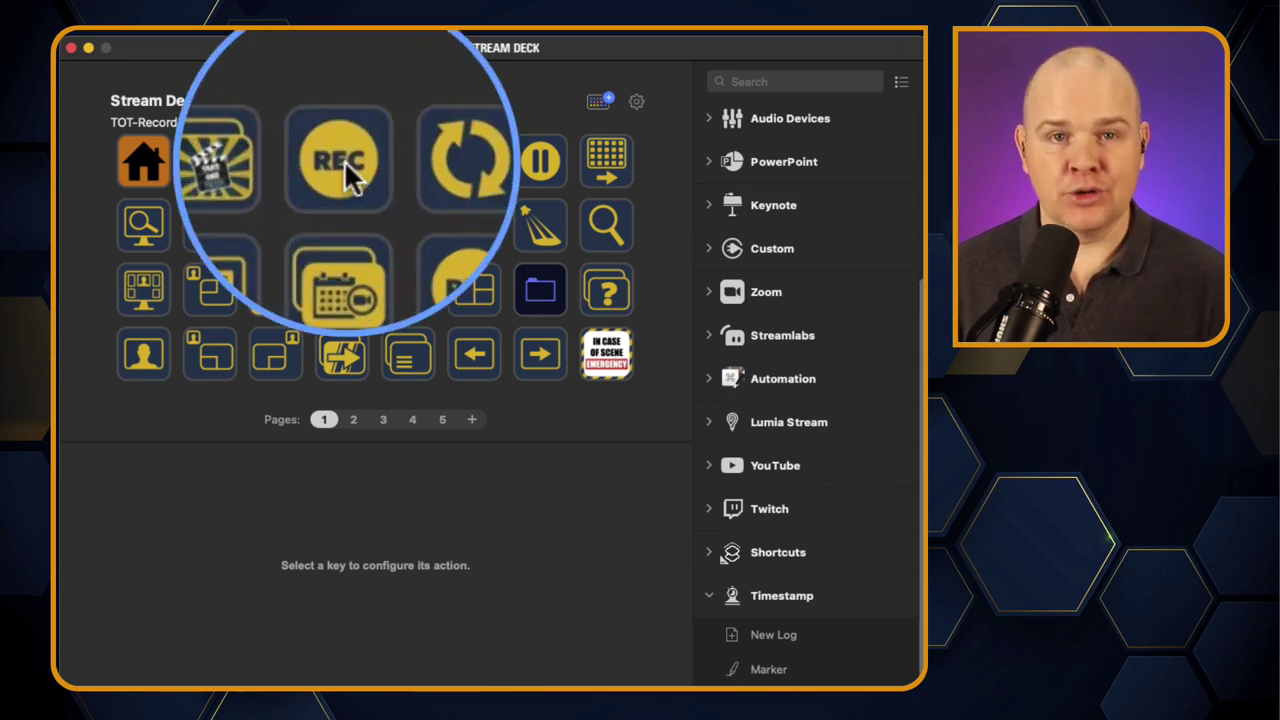
- Inspect the actions inside the REC key's Intro multi action and return to the main key page
left_click(345, 166)
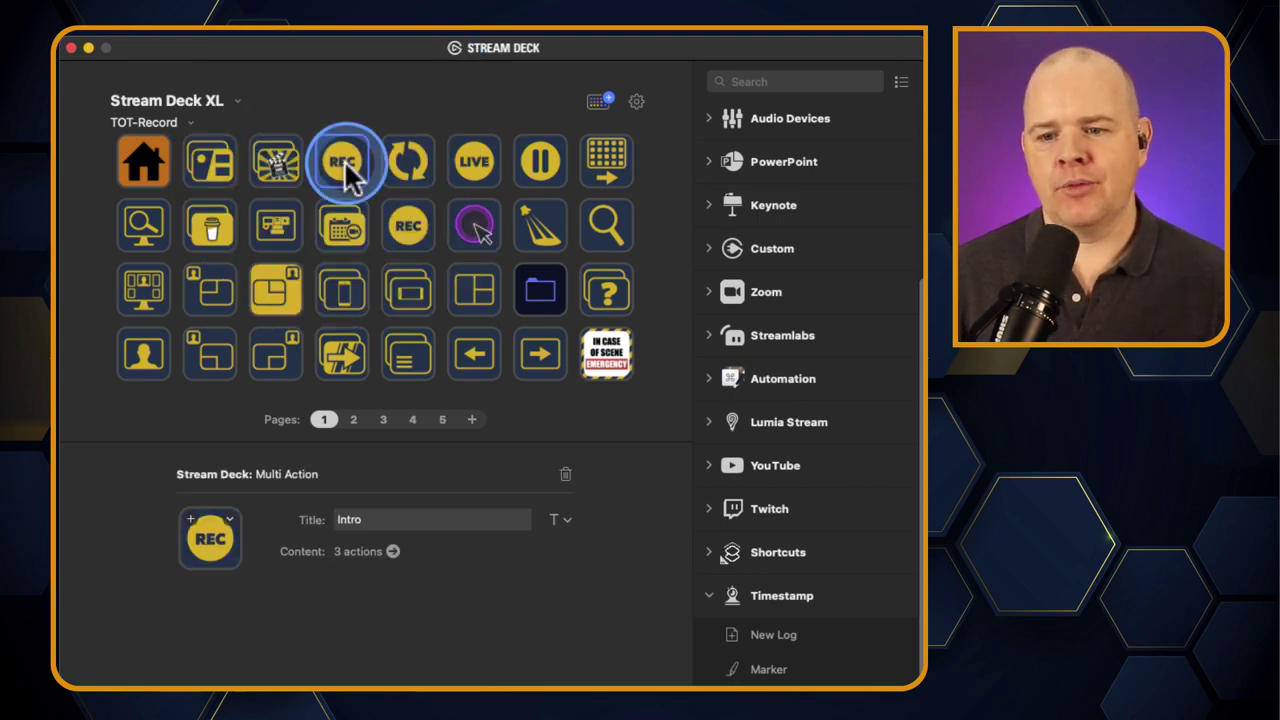
left_click(392, 551)
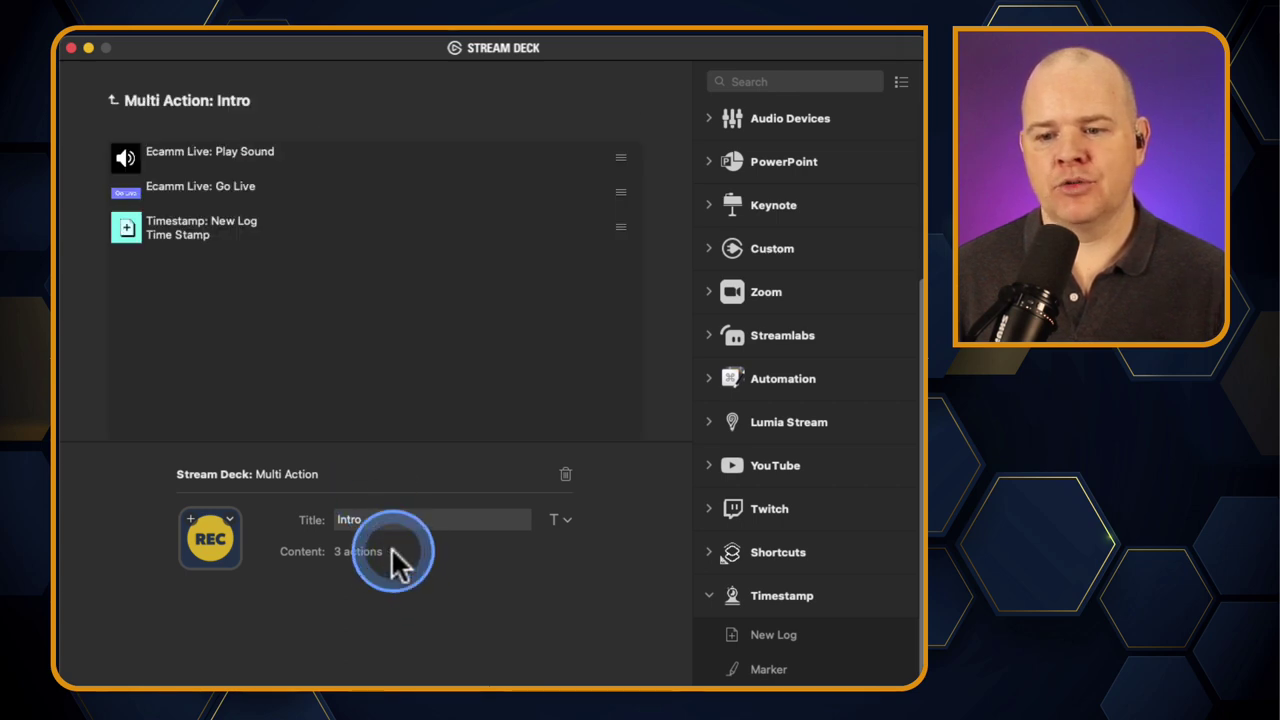
left_click(113, 99)
left_click(113, 99)
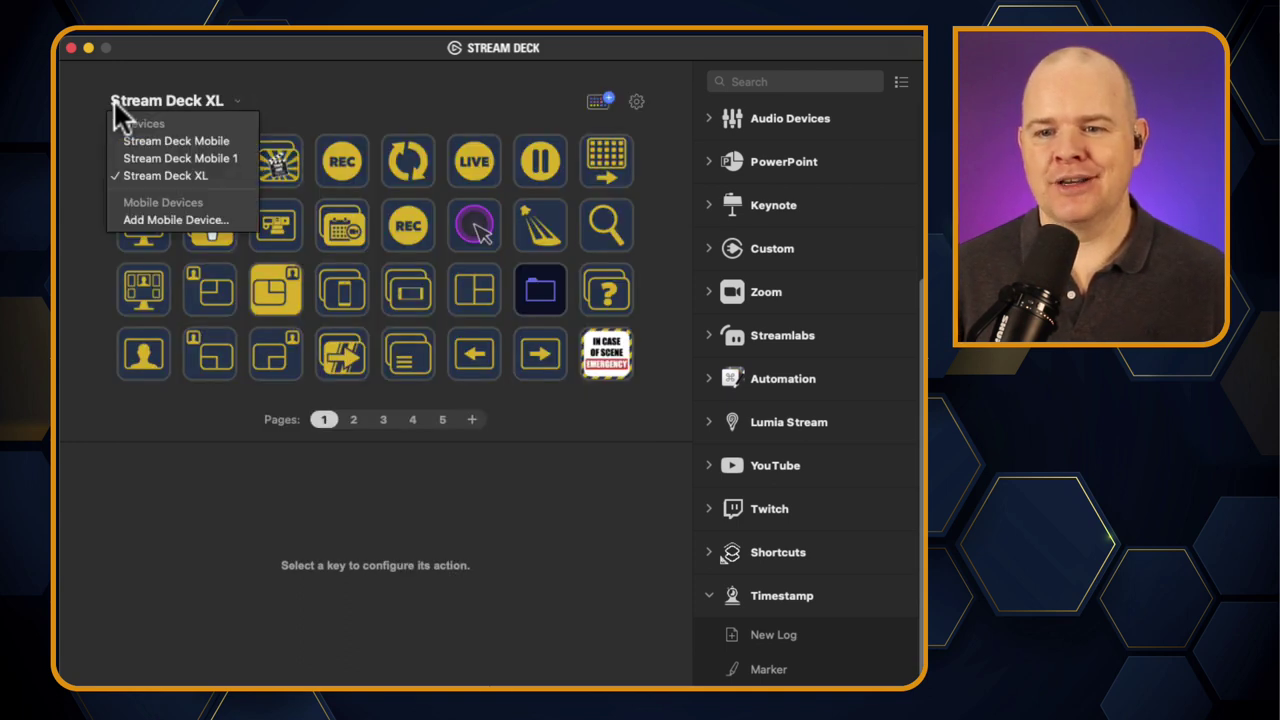
left_click(391, 93)
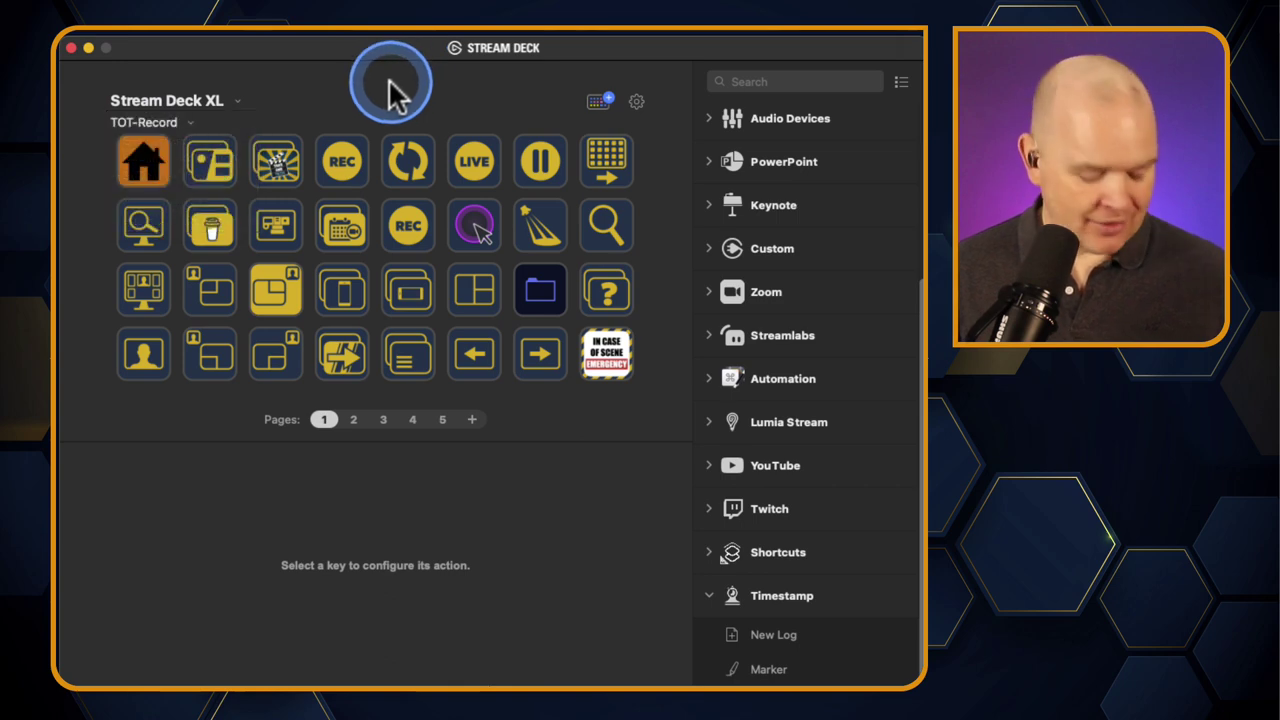